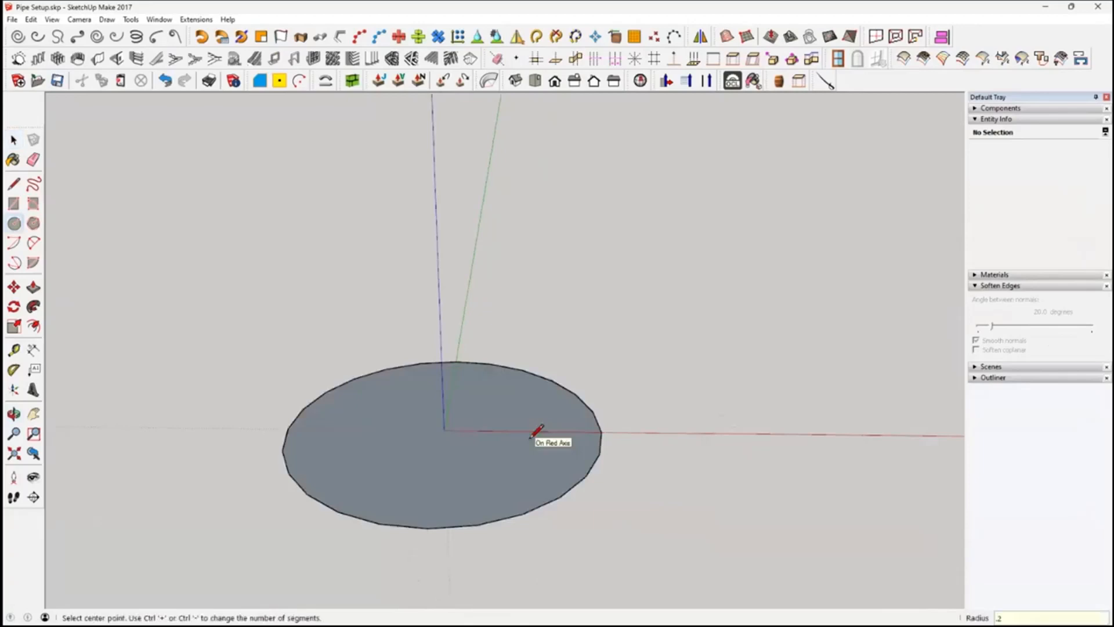
# - Set the number of segments of the circle at the origin to 40
pyautogui.scroll(-3, 530, 438)
pyautogui.moveTo(530, 438); pyautogui.dragTo(532, 503, button='middle')
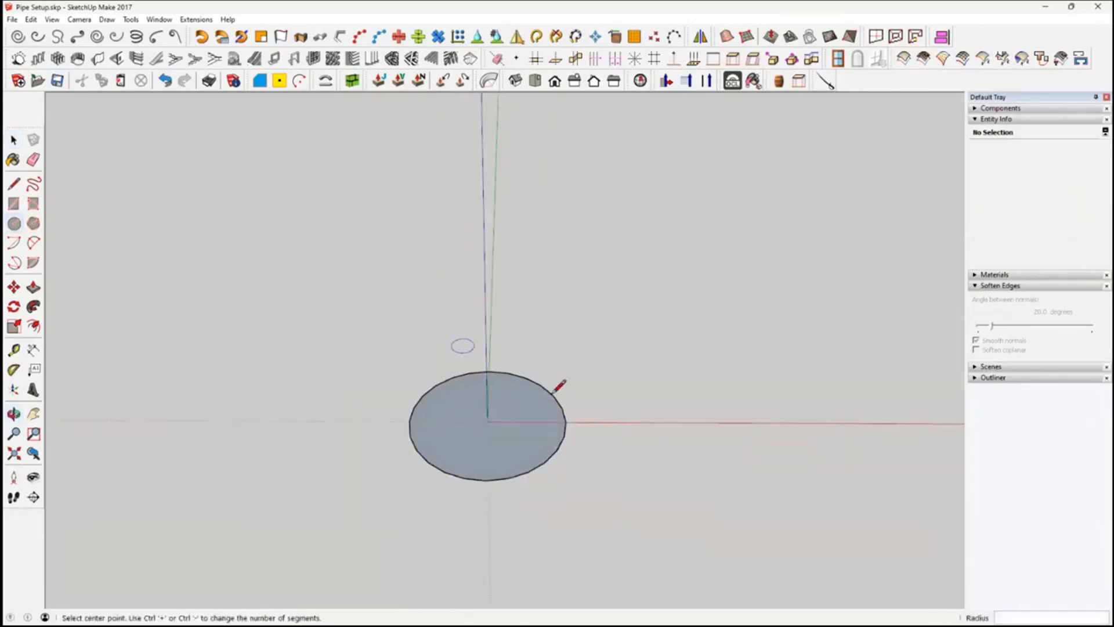
pyautogui.press('space')
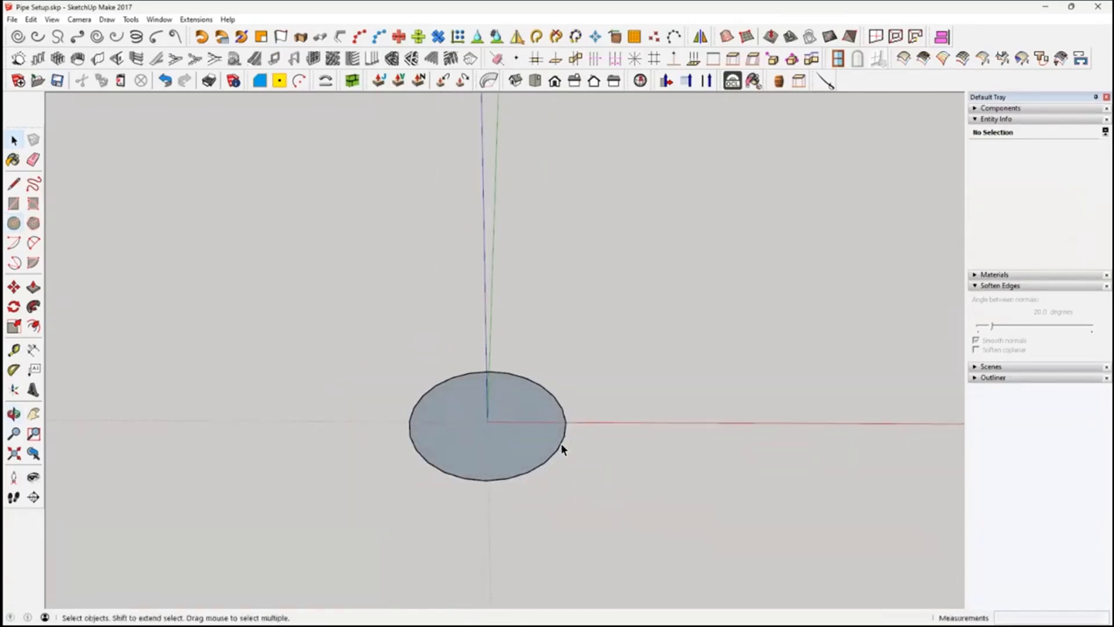
pyautogui.click(561, 444)
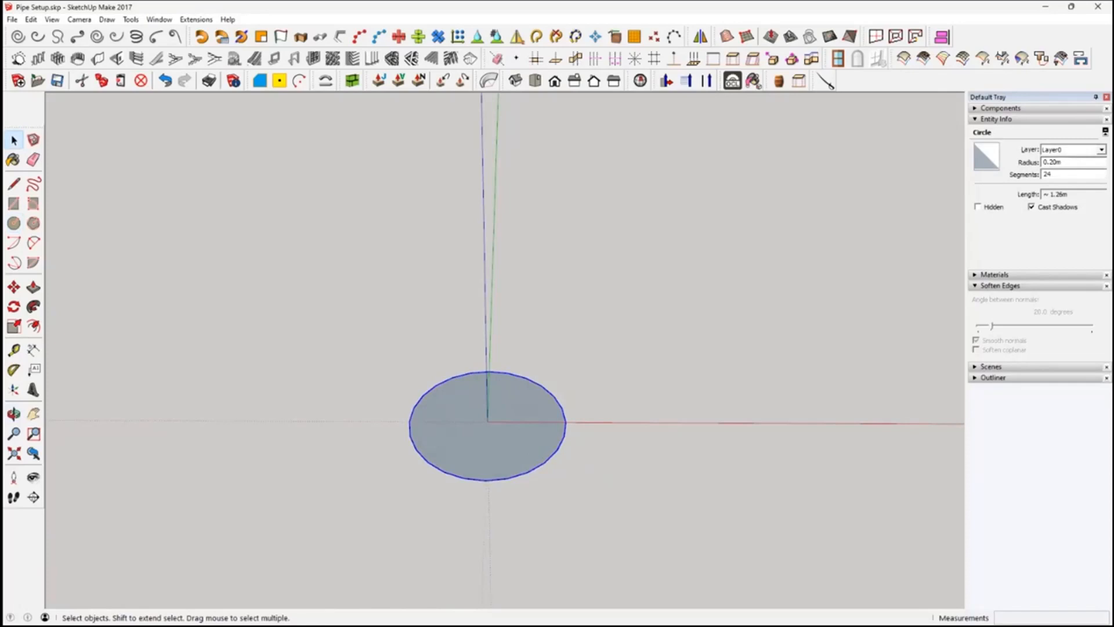
pyautogui.doubleClick(1048, 174)
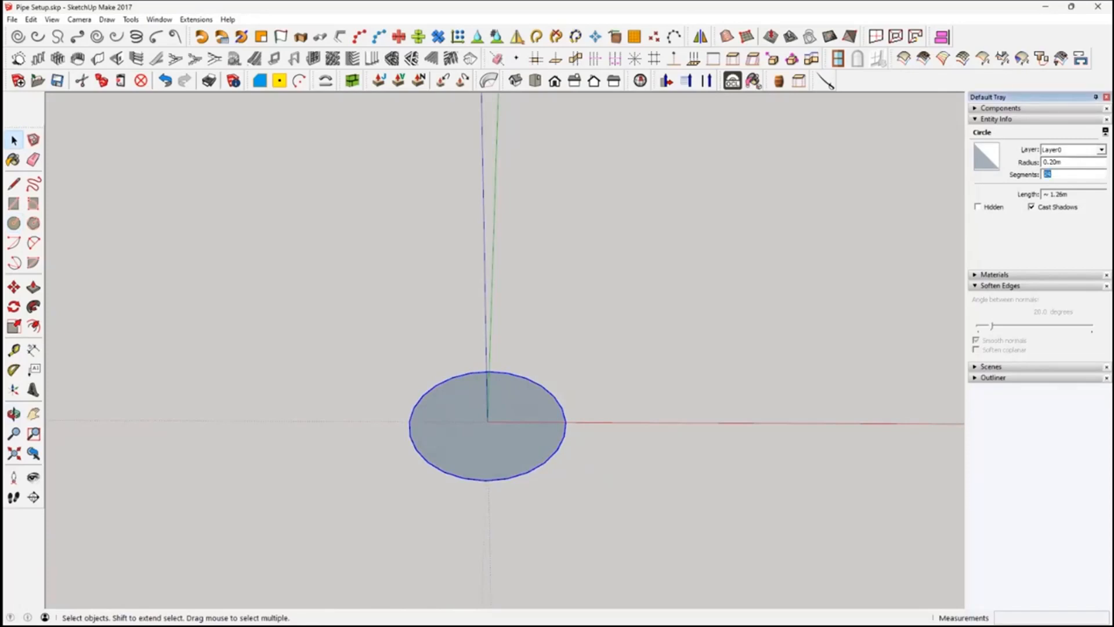
pyautogui.write('40')
pyautogui.moveTo(563, 464); pyautogui.dragTo(517, 428, button='middle')
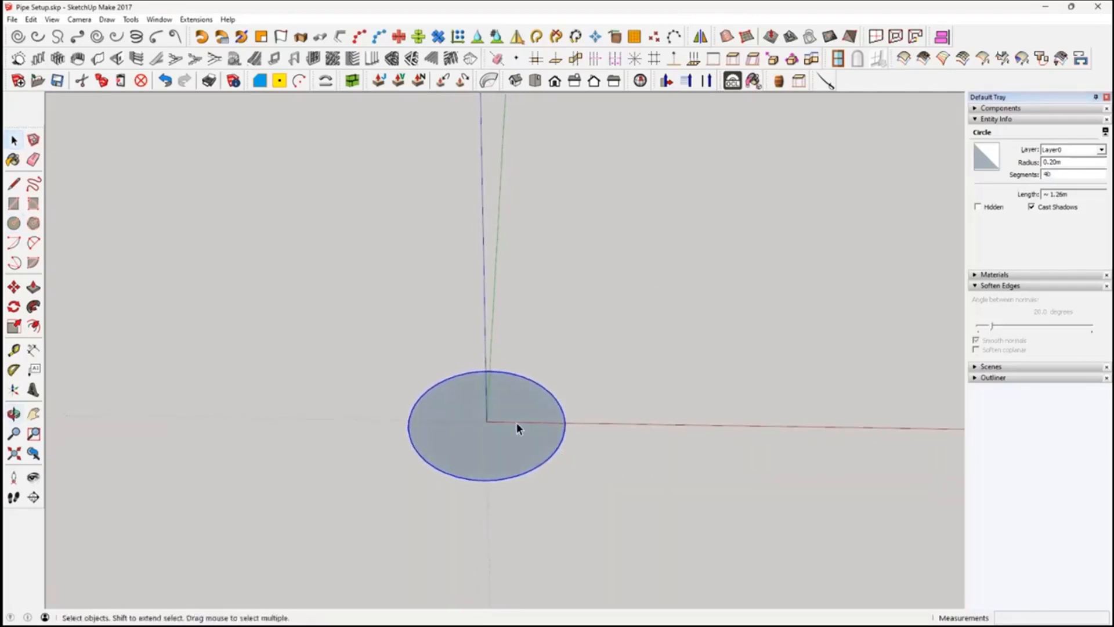
# - Offset the circle at the origin outward by 0.05 m to form a larger concentric circle
pyautogui.click(35, 329)
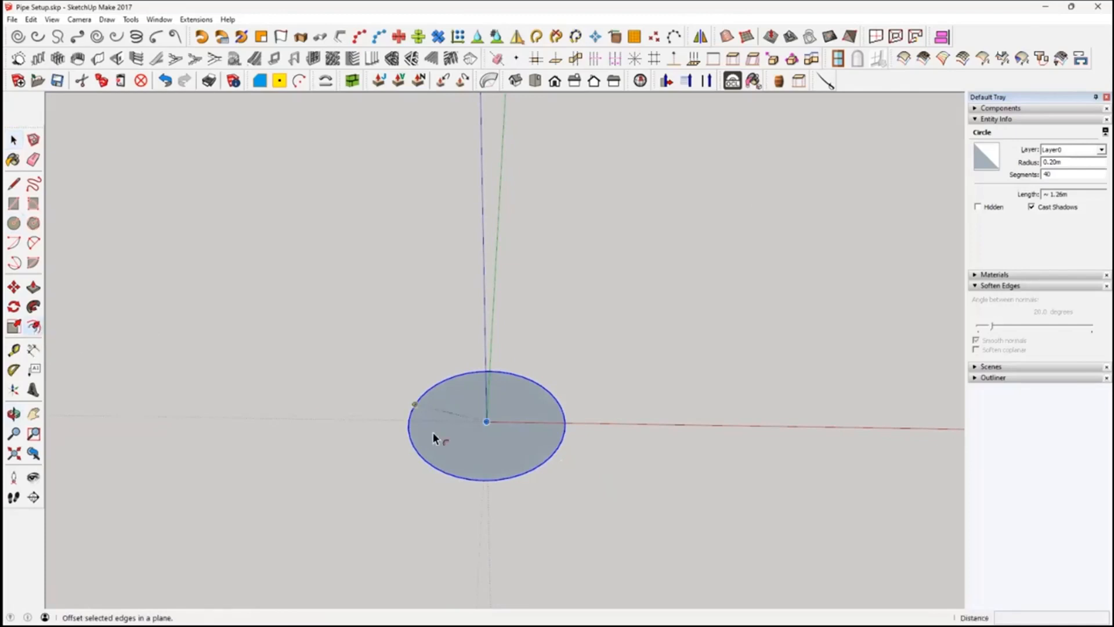
pyautogui.click(567, 435)
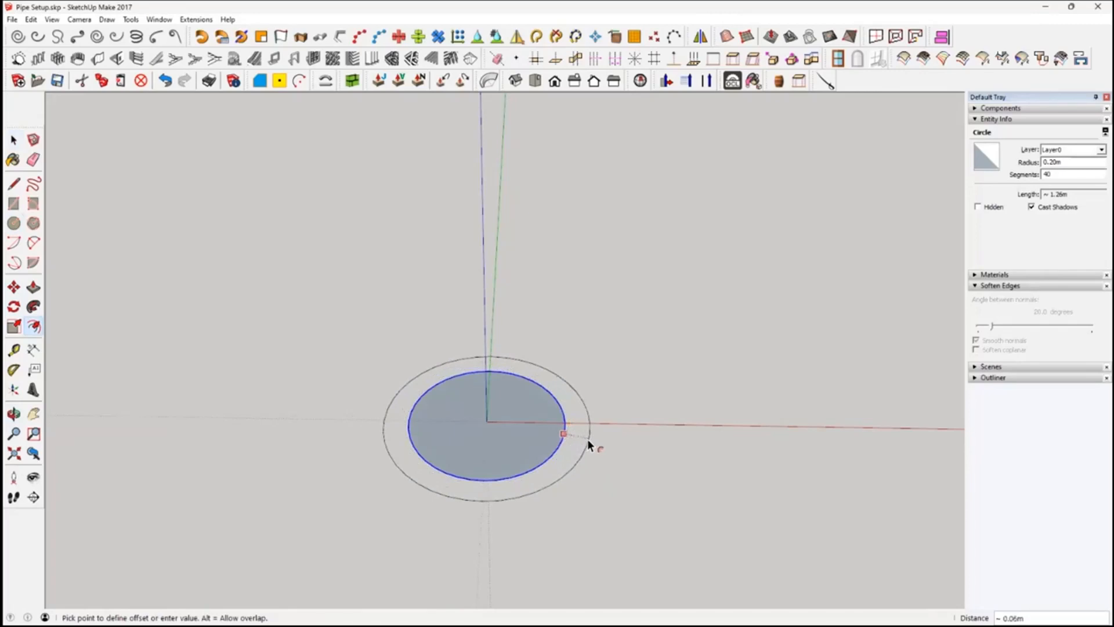
pyautogui.click(588, 440)
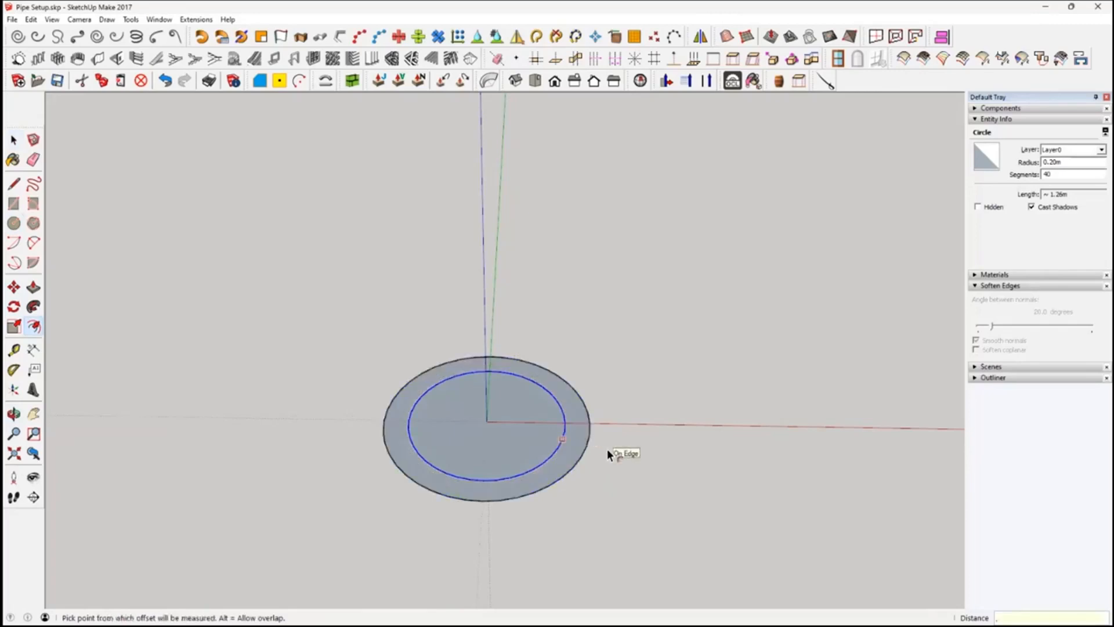
pyautogui.write('.05')
pyautogui.press('Return')
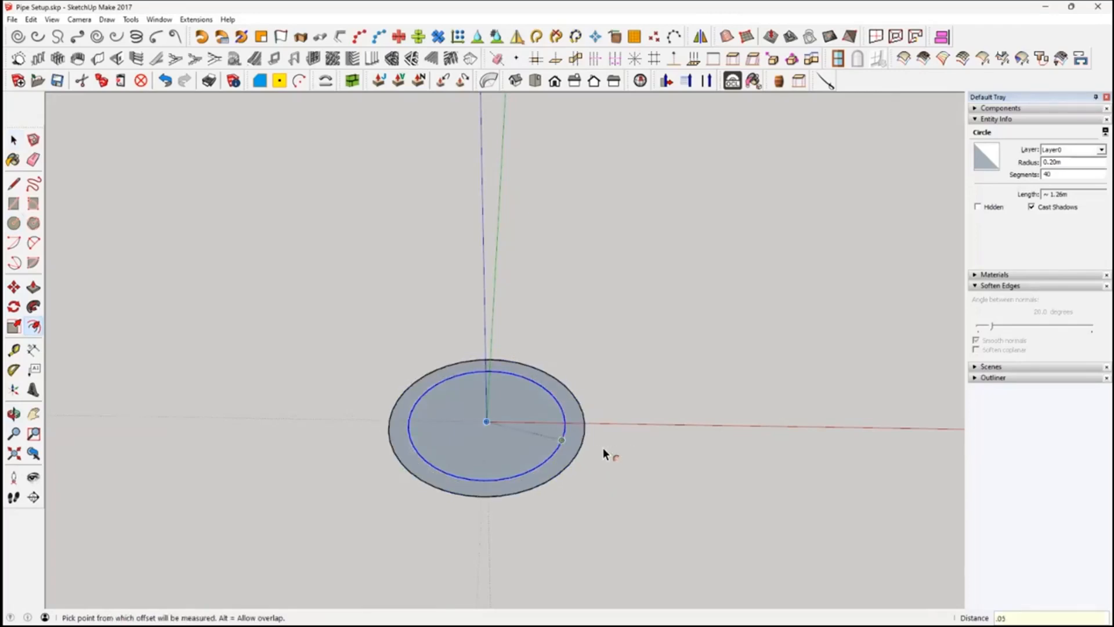
pyautogui.press('space')
# - Copy both concentric circles with their faces from the origin along the negative red axis, clear of the originals
pyautogui.moveTo(366, 332); pyautogui.dragTo(395, 335, button='middle')
pyautogui.moveTo(337, 298); pyautogui.dragTo(637, 538)
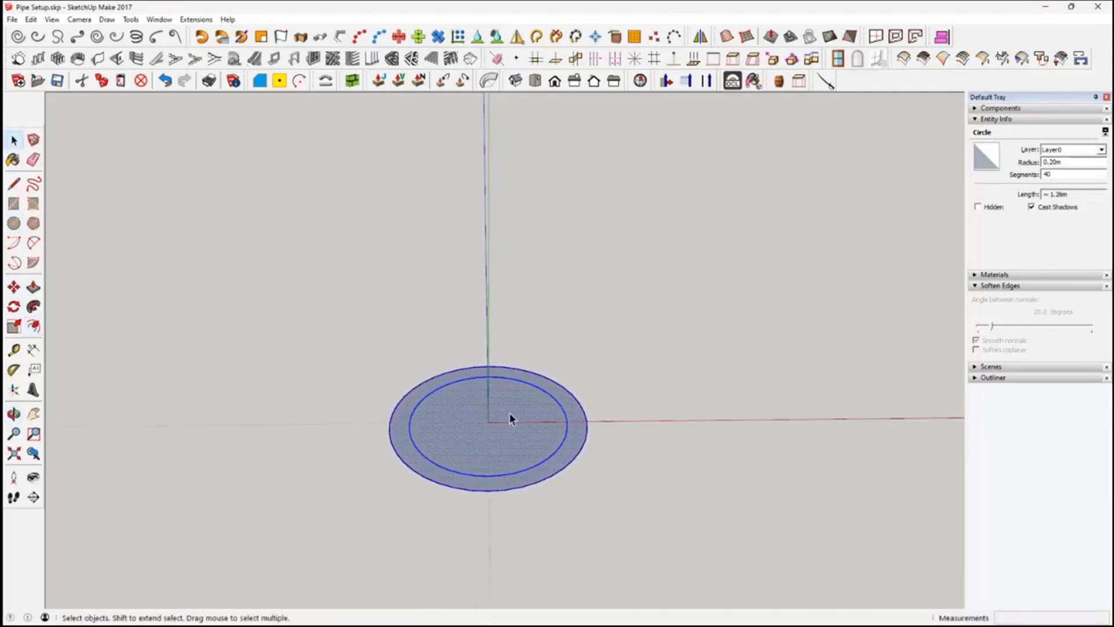
pyautogui.click(14, 287)
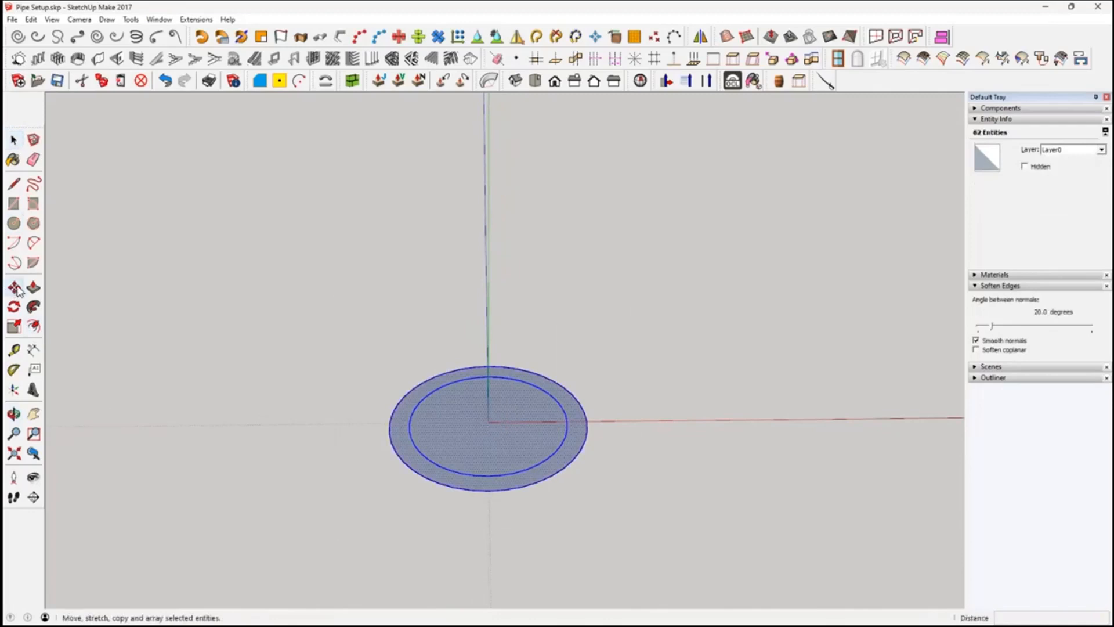
pyautogui.click(493, 427)
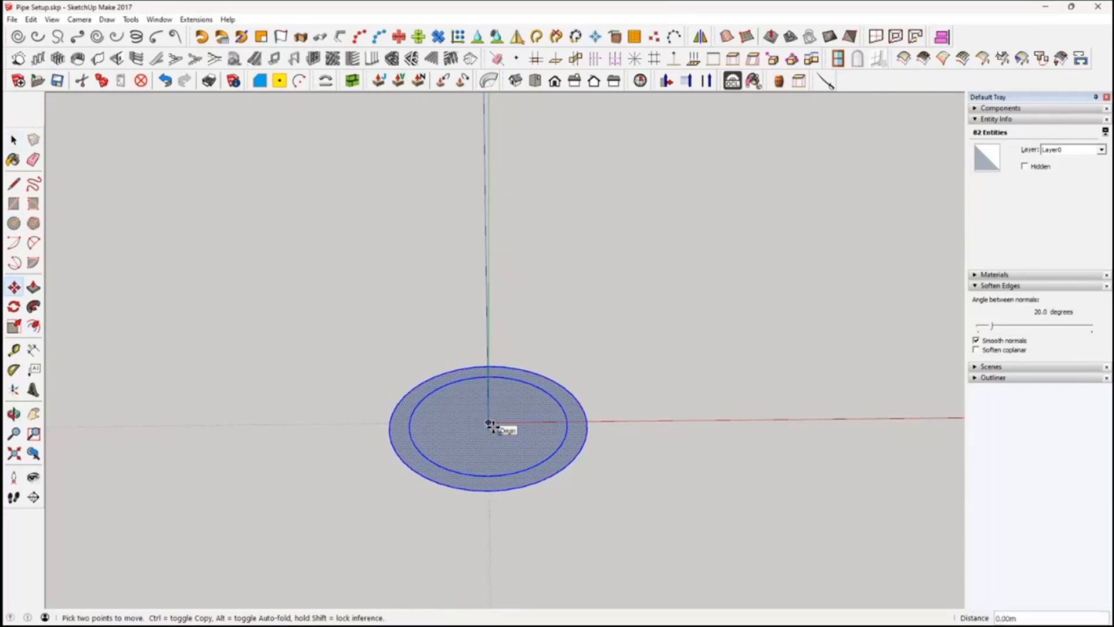
pyautogui.press('ctrl')
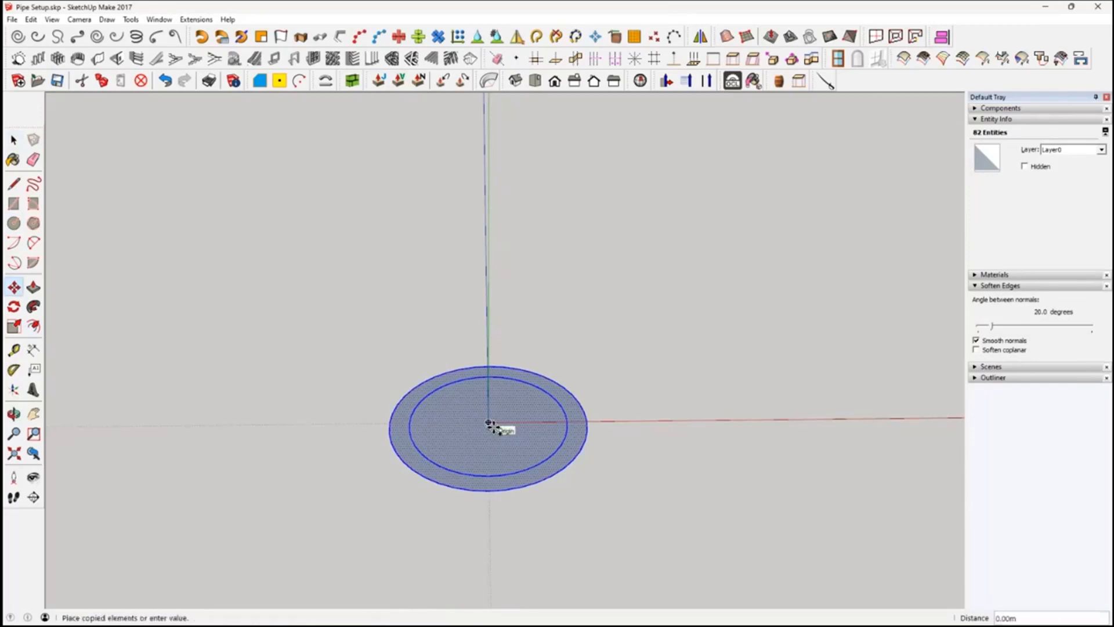
pyautogui.scroll(-2, 215, 410)
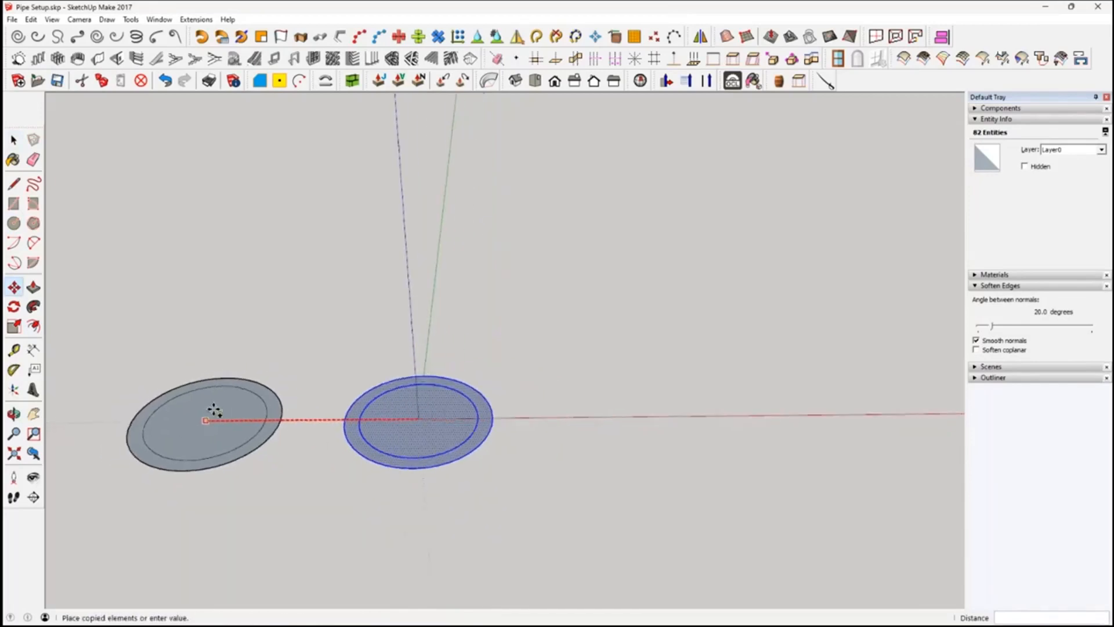
pyautogui.click(151, 408)
# - Reverse the faces of the concentric circles at the origin and of their copy
pyautogui.moveTo(238, 431); pyautogui.dragTo(381, 437, button='middle')
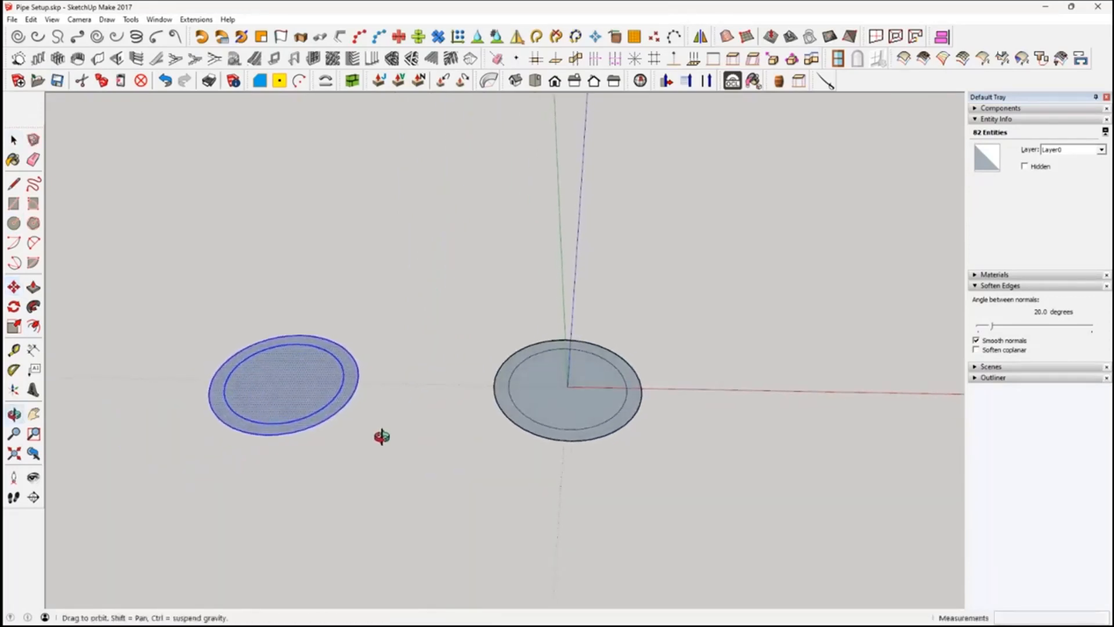
pyautogui.click(14, 140)
pyautogui.moveTo(491, 429); pyautogui.dragTo(571, 421, button='middle')
pyautogui.scroll(4, 572, 389)
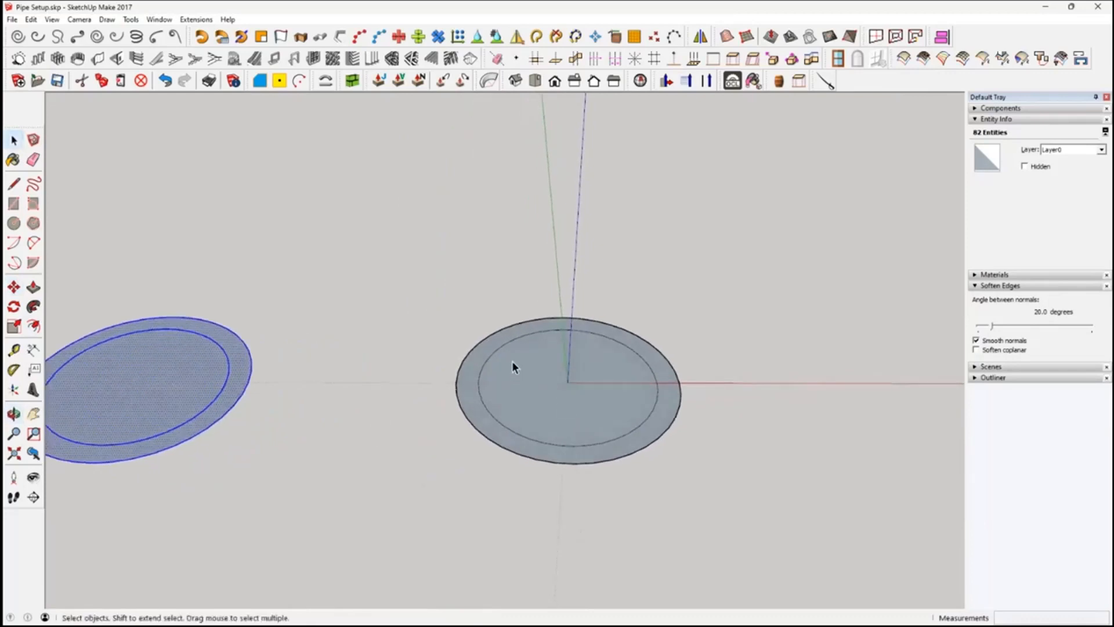
pyautogui.moveTo(414, 268); pyautogui.dragTo(731, 540)
pyautogui.rightClick(604, 423)
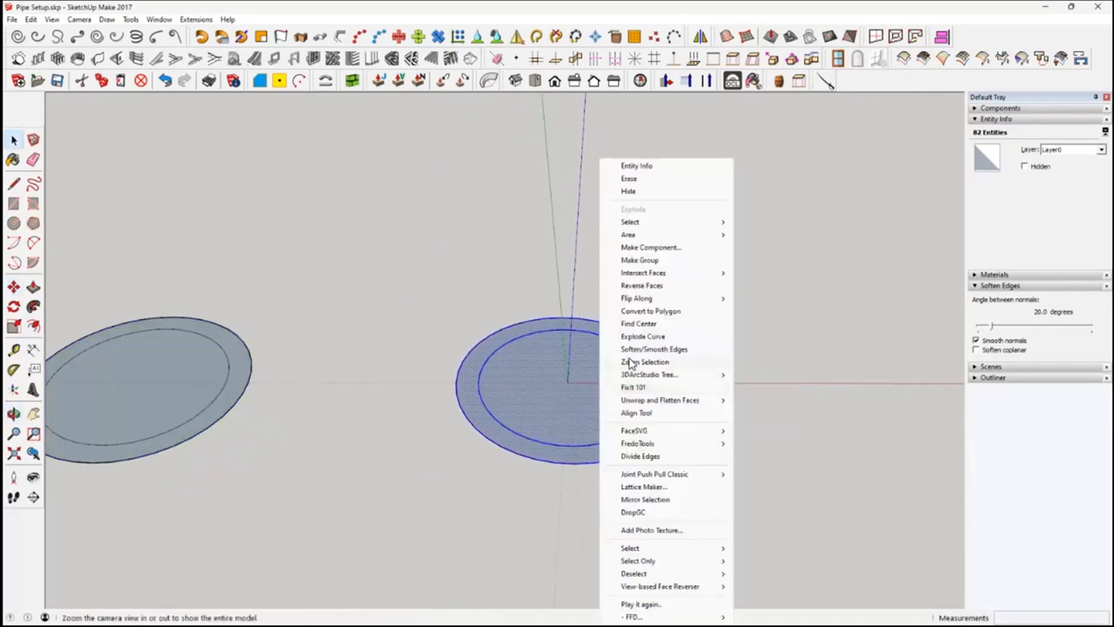
pyautogui.click(642, 285)
pyautogui.keyDown('shift'); pyautogui.moveTo(120, 297); pyautogui.dragTo(416, 279, button='middle'); pyautogui.keyUp('shift')
pyautogui.moveTo(300, 265); pyautogui.dragTo(574, 479)
pyautogui.rightClick(444, 381)
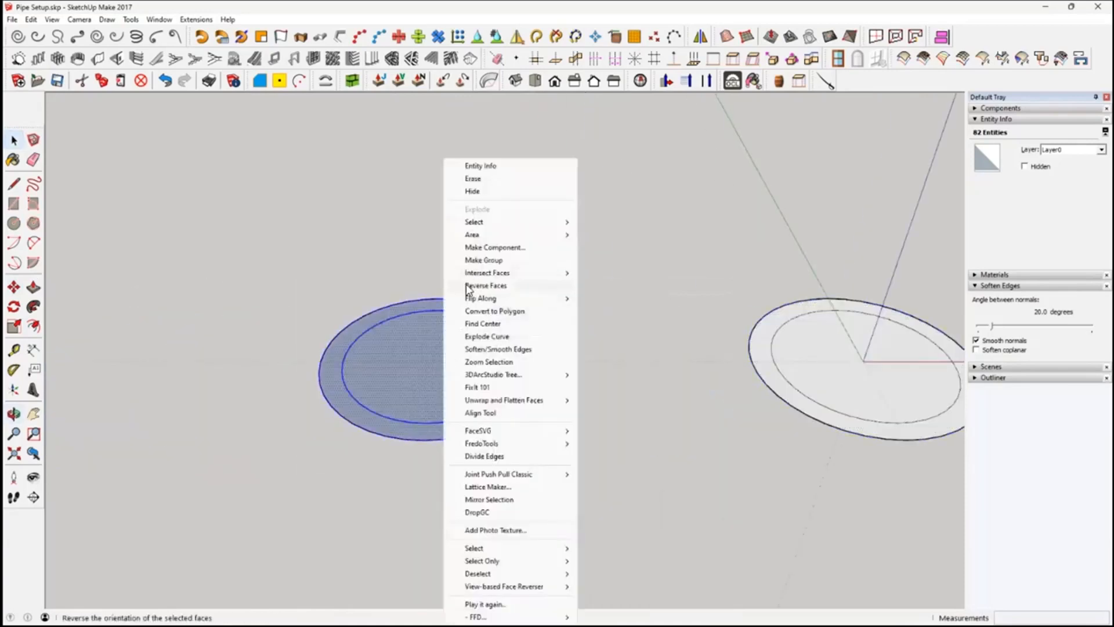
pyautogui.click(476, 286)
# - Delete the inner circular face at the origin and select the surrounding ring face
pyautogui.moveTo(476, 286); pyautogui.dragTo(551, 438, button='middle')
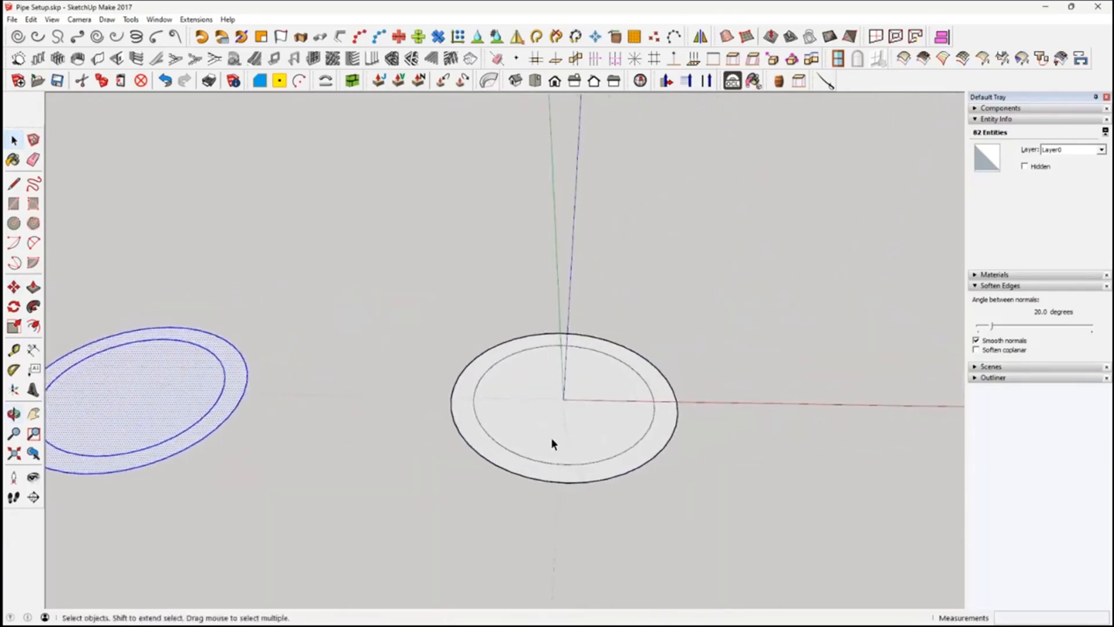
pyautogui.click(616, 428)
pyautogui.moveTo(618, 430); pyautogui.dragTo(667, 460, button='middle')
pyautogui.click(655, 380)
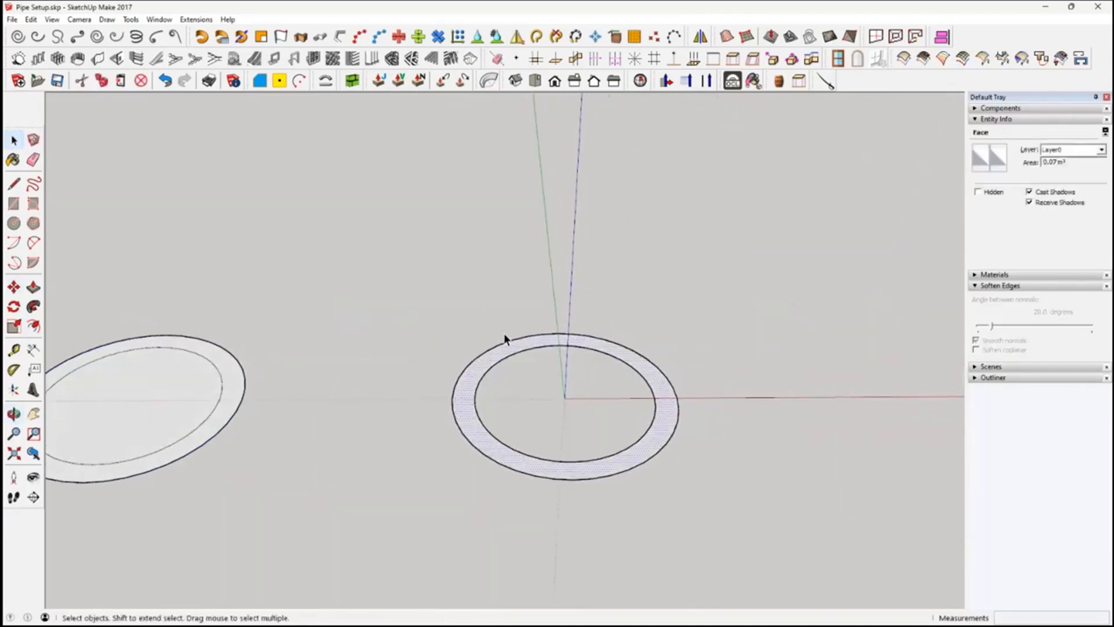
# - Place a Tape Measure guide point on the positive red axis, 0.5 m from the origin
pyautogui.moveTo(653, 439); pyautogui.dragTo(549, 400, button='middle')
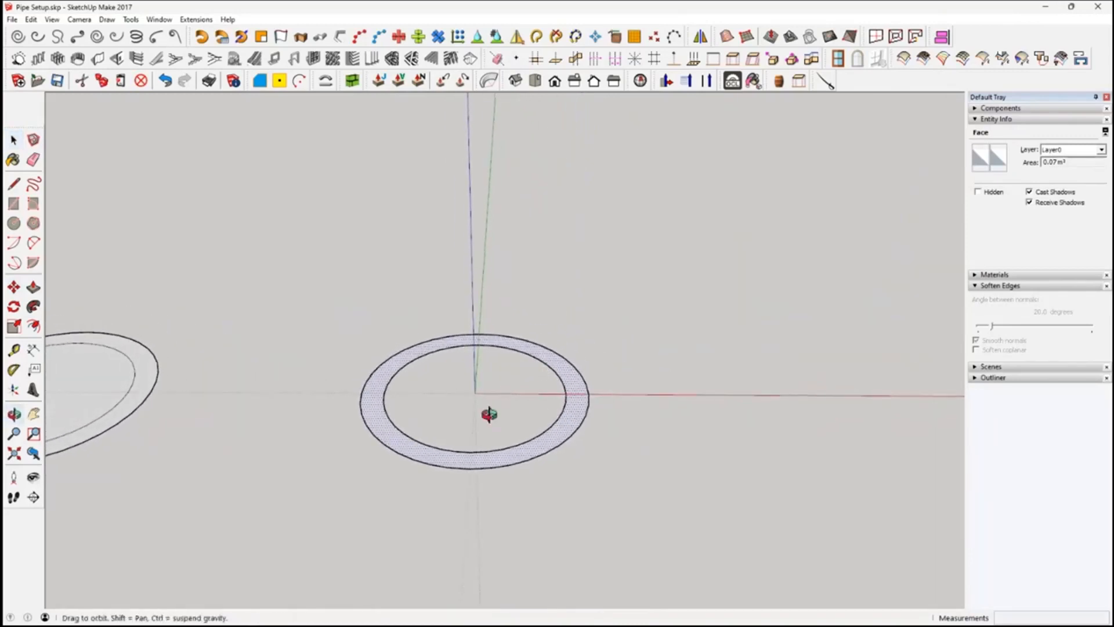
pyautogui.click(14, 350)
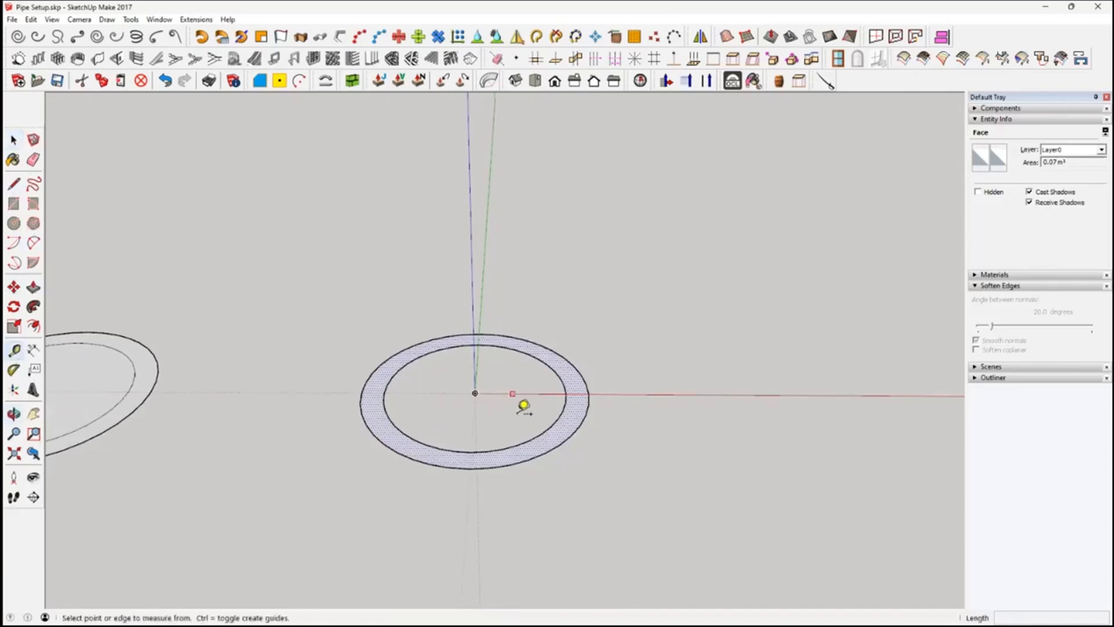
pyautogui.click(477, 392)
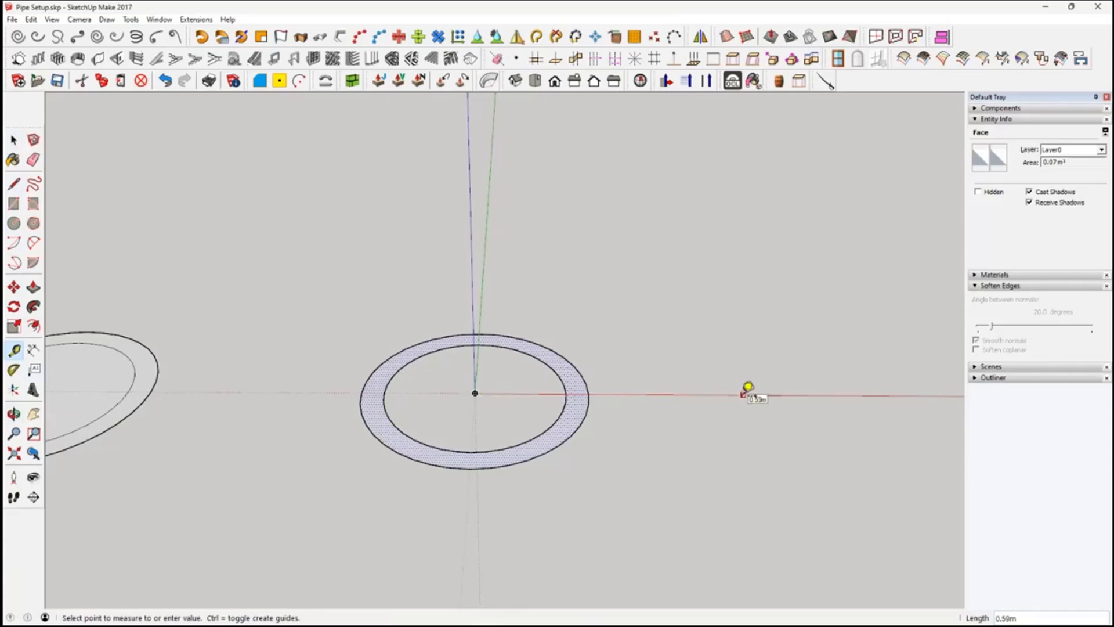
pyautogui.write('.5')
pyautogui.press('Return')
pyautogui.press('space')
# - Draw a vertical 90° pie perpendicular to the green axis, centred on the guide point, with its arc starting at the origin
pyautogui.moveTo(413, 357); pyautogui.dragTo(592, 449, button='middle')
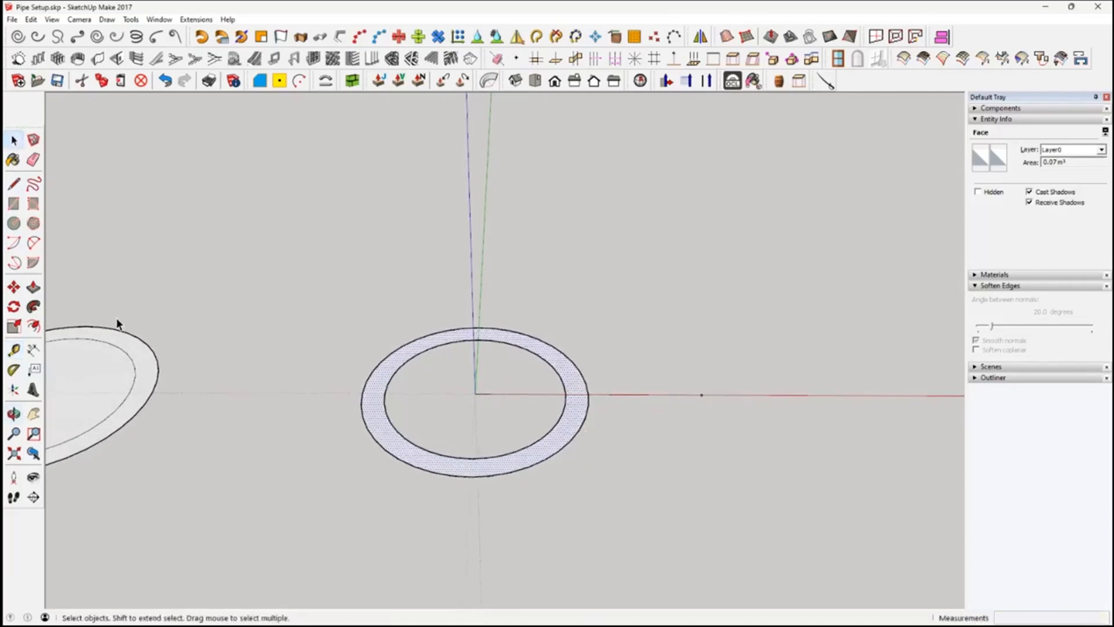
pyautogui.moveTo(276, 367); pyautogui.dragTo(282, 373, button='middle')
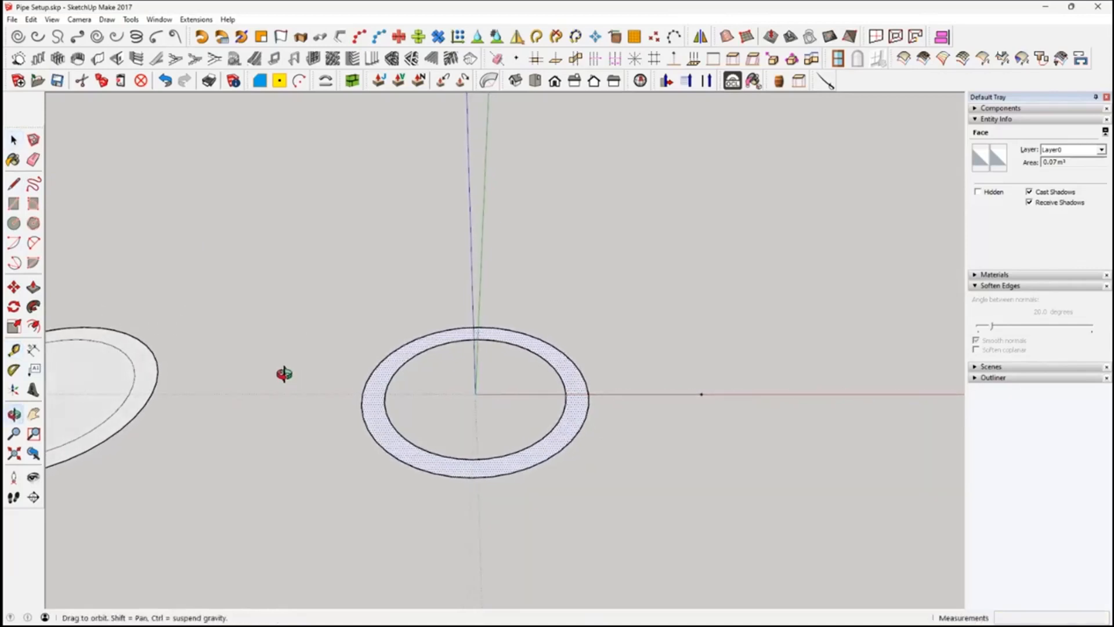
pyautogui.click(32, 263)
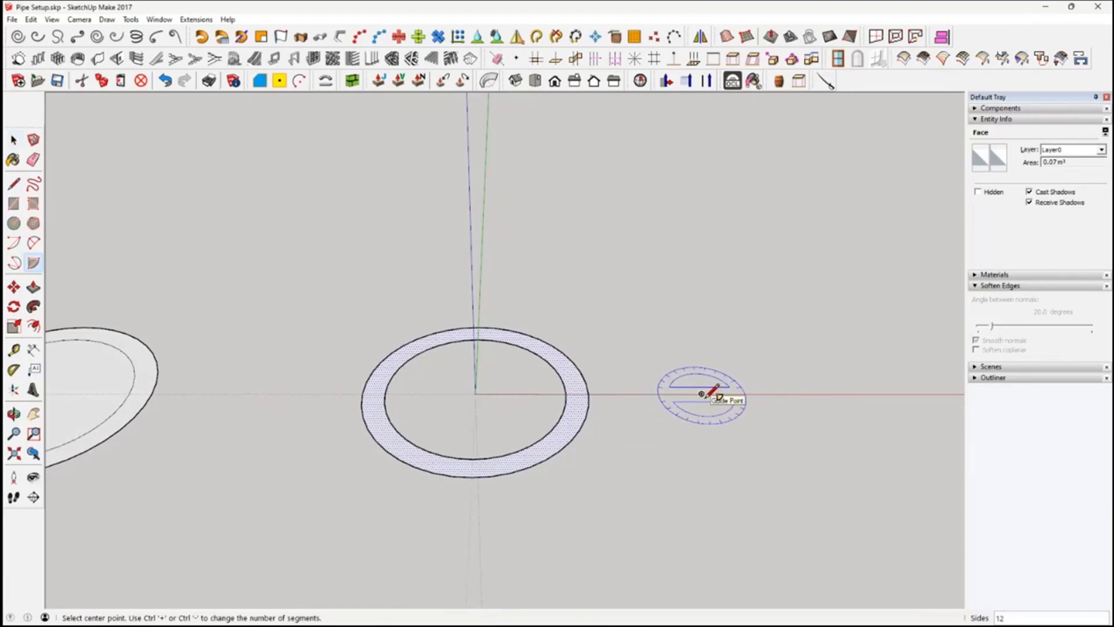
pyautogui.press('Left')
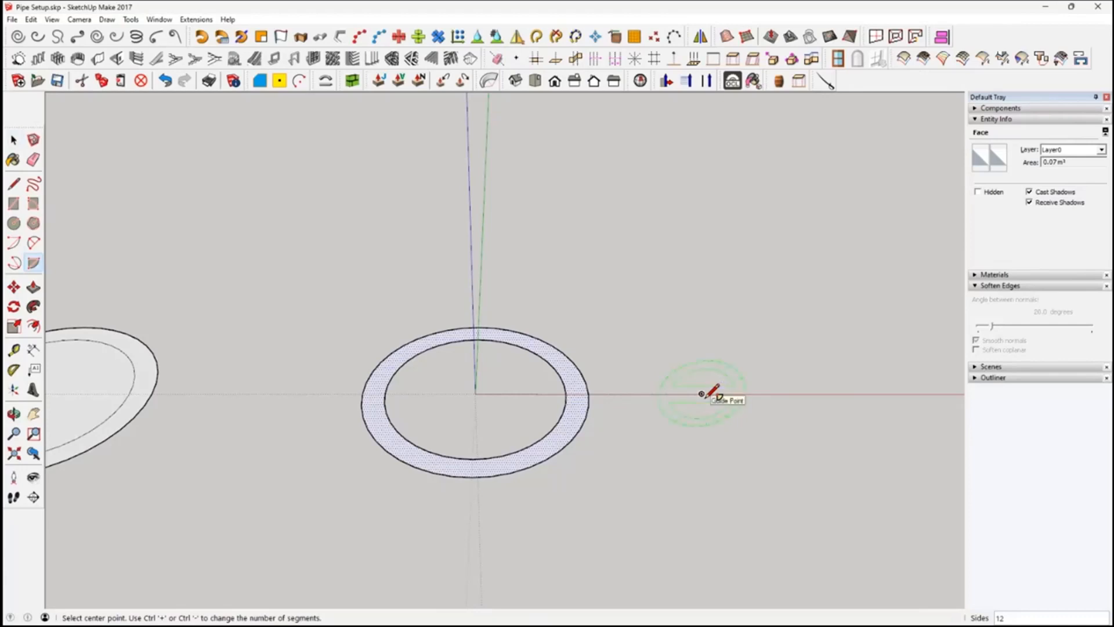
pyautogui.click(701, 394)
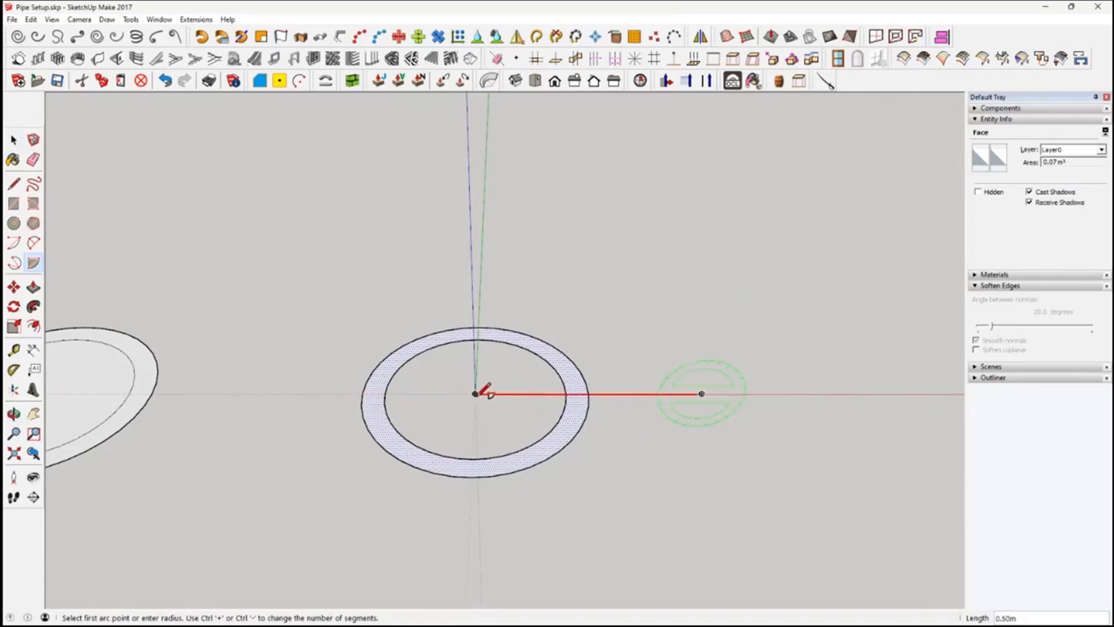
pyautogui.click(476, 394)
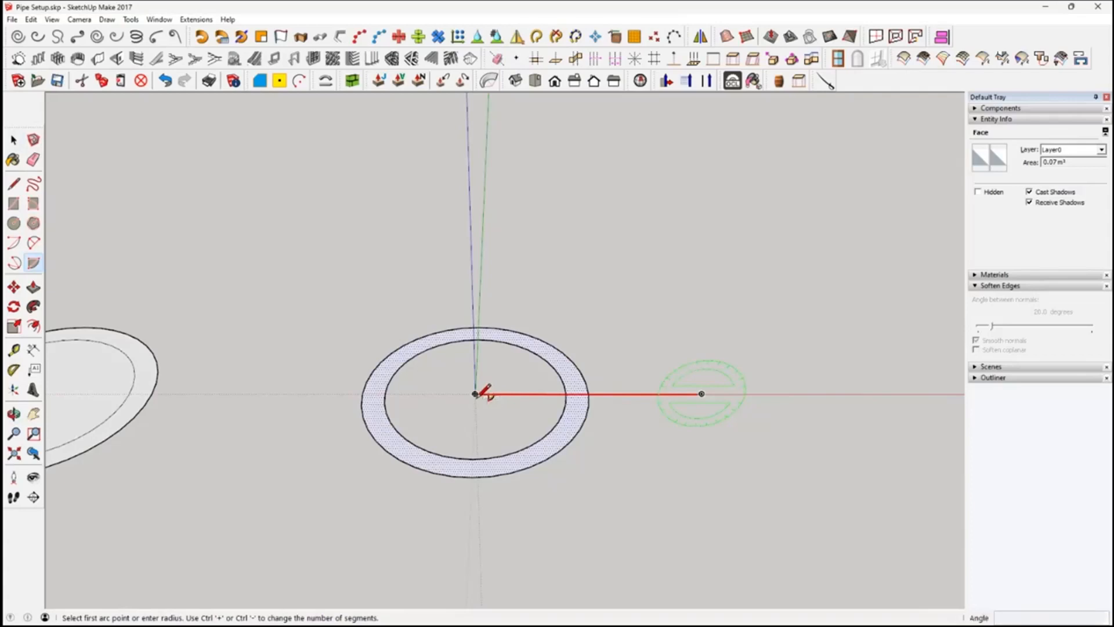
pyautogui.click(476, 394)
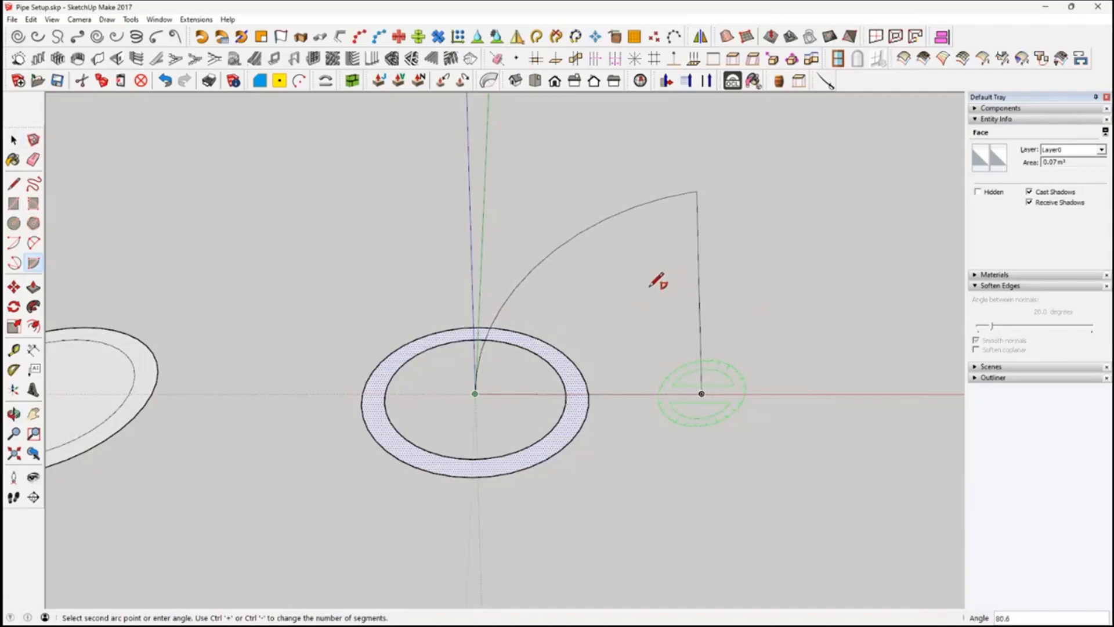
pyautogui.write('90')
pyautogui.press('Return')
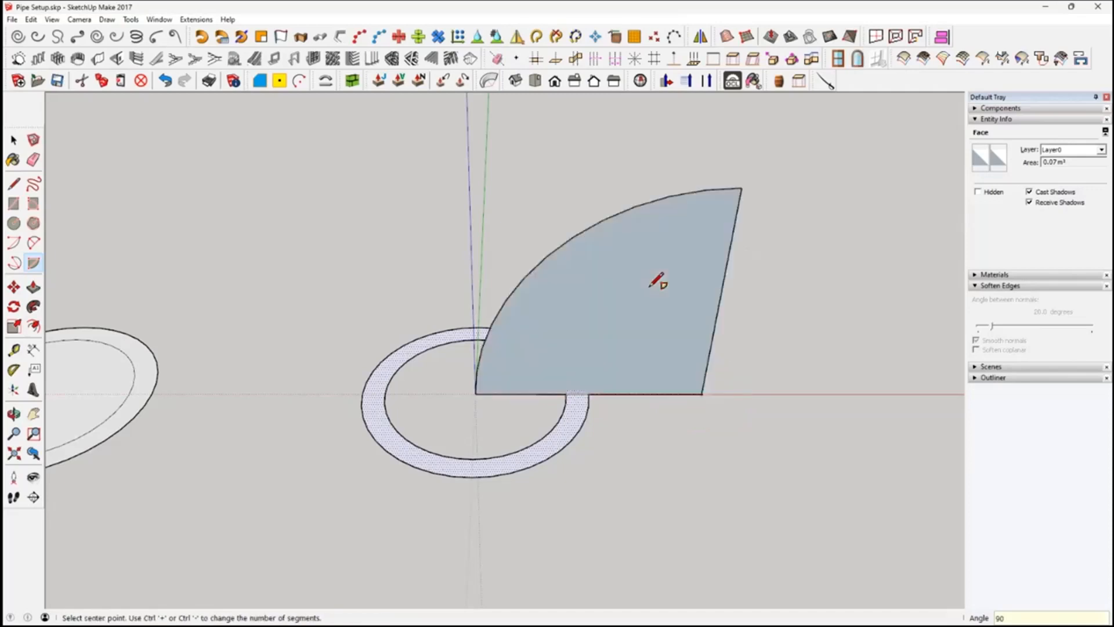
# - Delete the pie's straight bottom segments along the red axis and its vertical side, keeping only the 90° arc
pyautogui.click(14, 139)
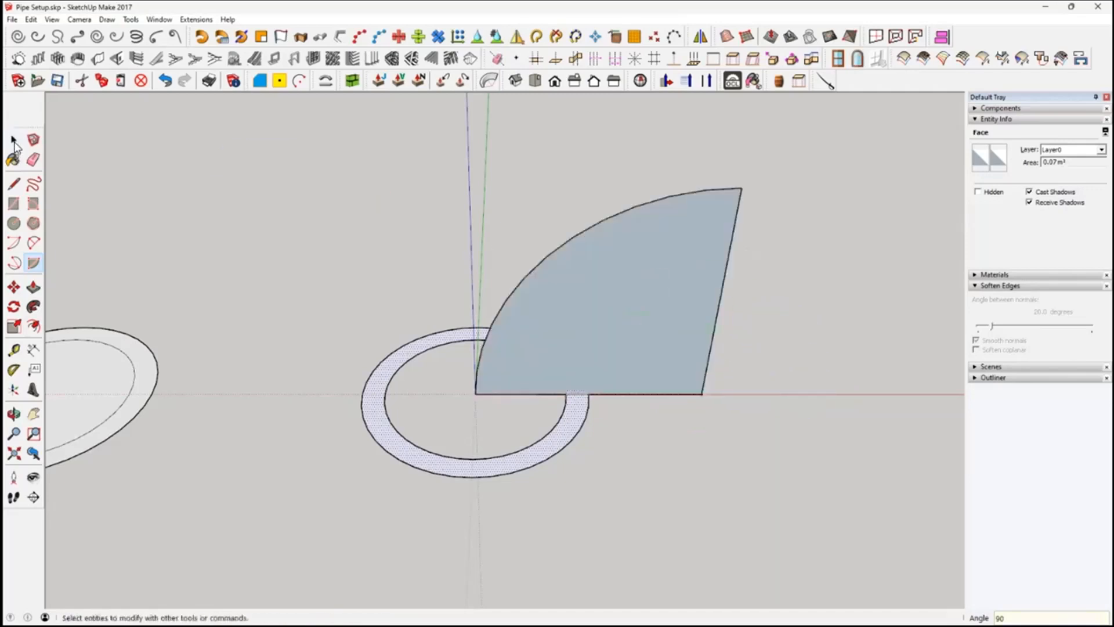
pyautogui.scroll(1, 673, 360)
pyautogui.moveTo(680, 341); pyautogui.dragTo(674, 273, button='middle')
pyautogui.scroll(3, 591, 404)
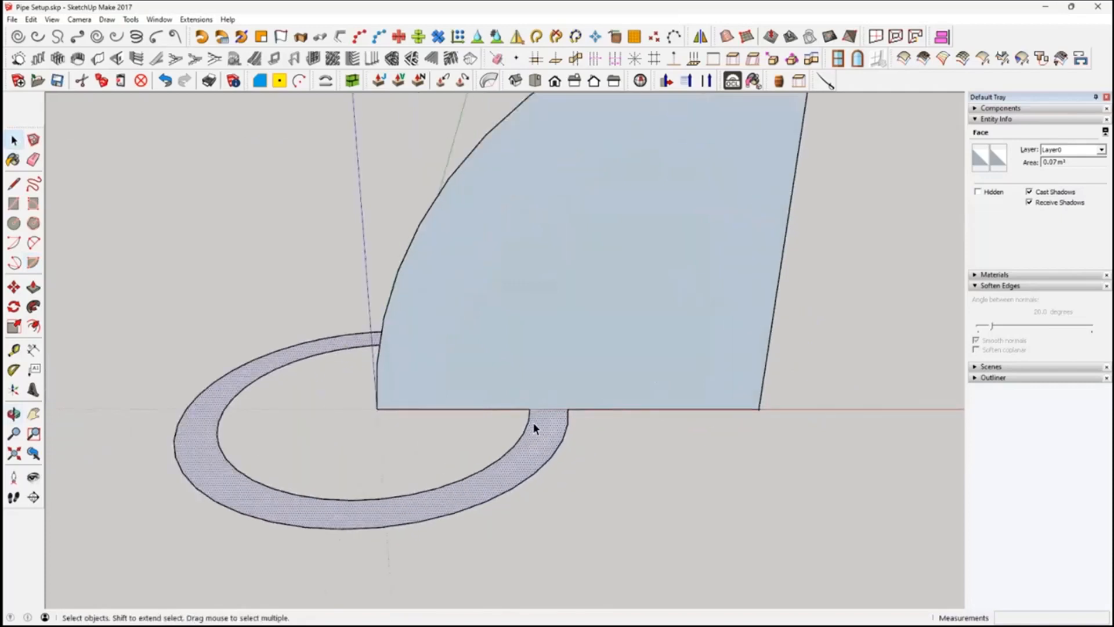
pyautogui.click(490, 411)
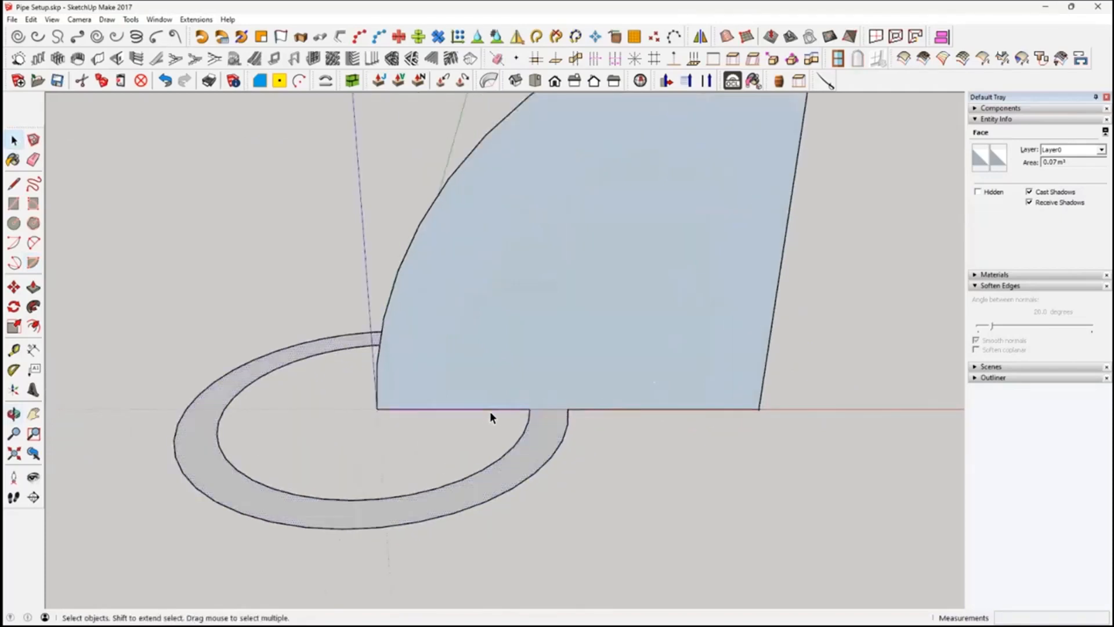
pyautogui.press('Delete')
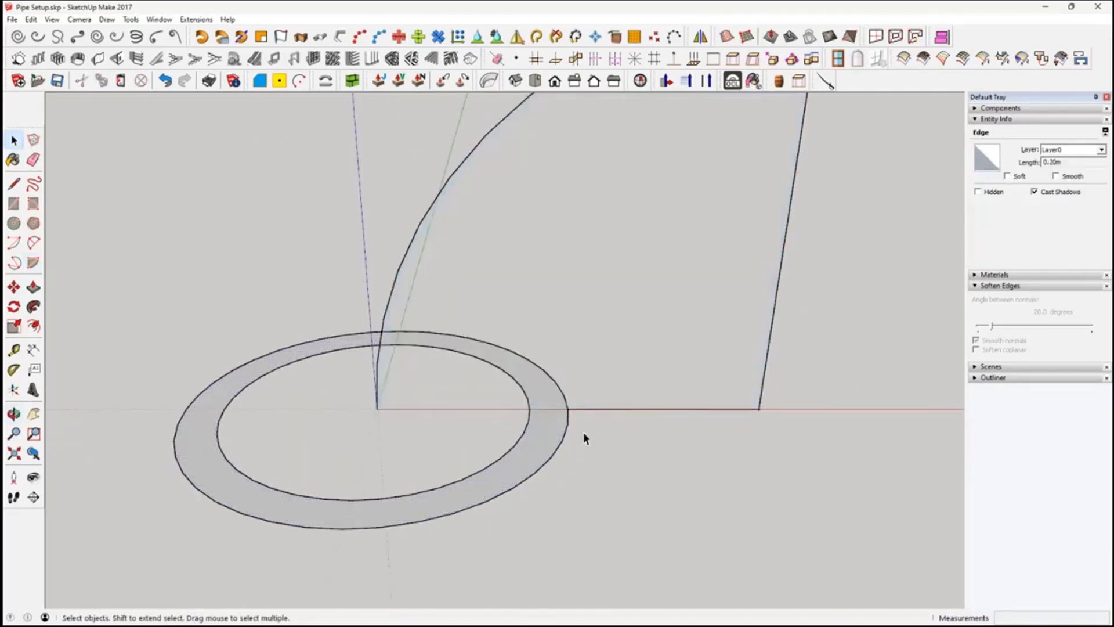
pyautogui.click(545, 411)
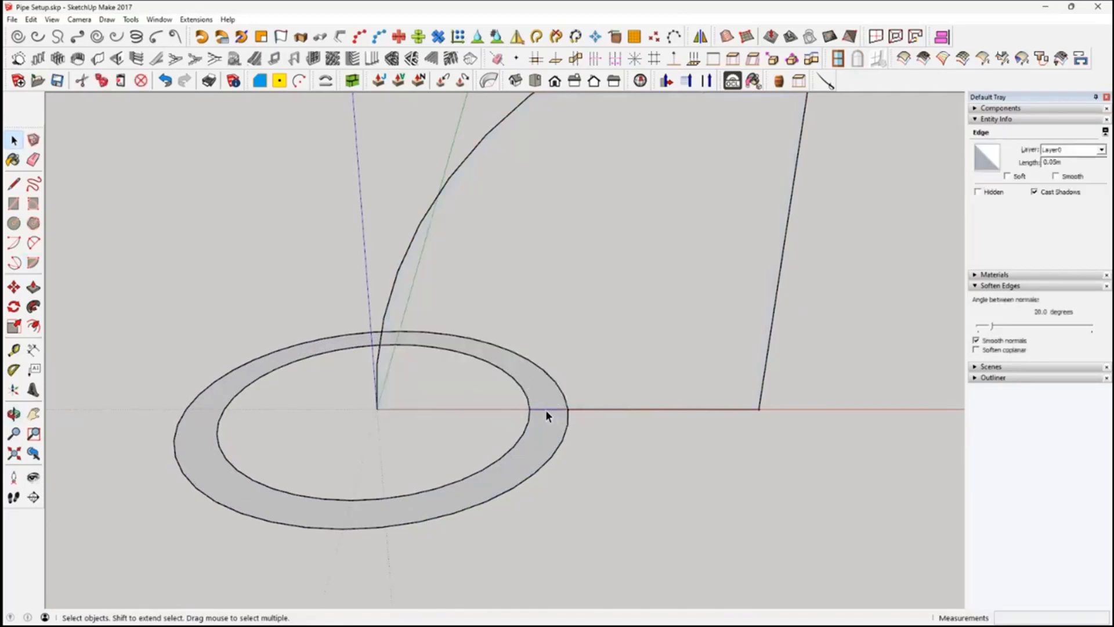
pyautogui.press('Delete')
pyautogui.click(593, 411)
pyautogui.press('Delete')
pyautogui.click(765, 379)
pyautogui.press('Delete')
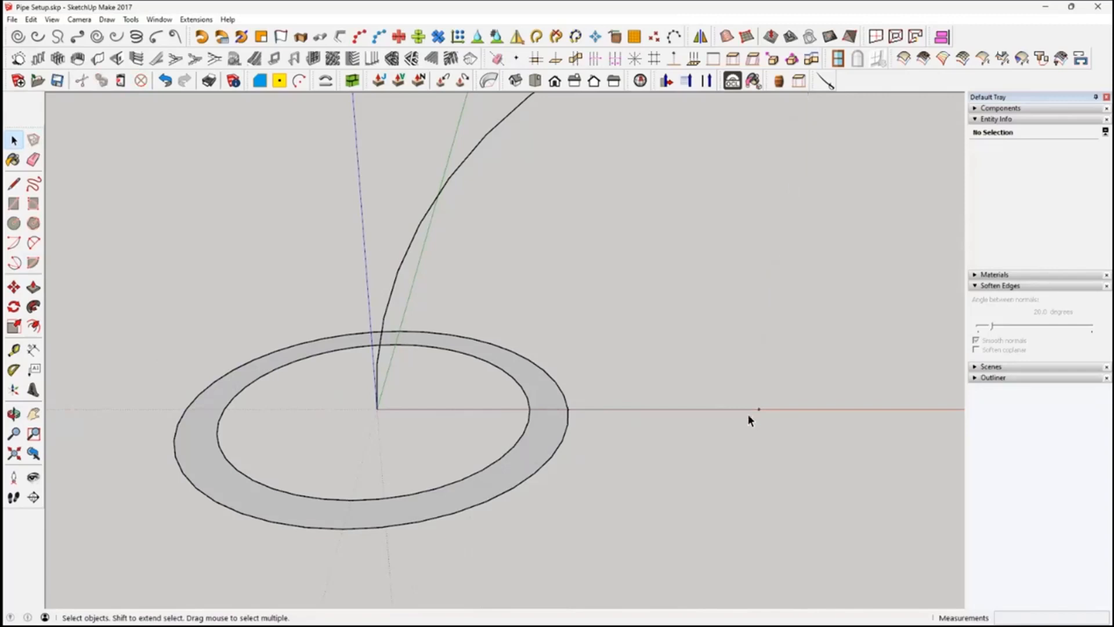
# - Extrude the ring face at the origin along the 90° arc with Follow Me
pyautogui.scroll(-5, 748, 415)
pyautogui.moveTo(733, 382); pyautogui.dragTo(580, 399, button='middle')
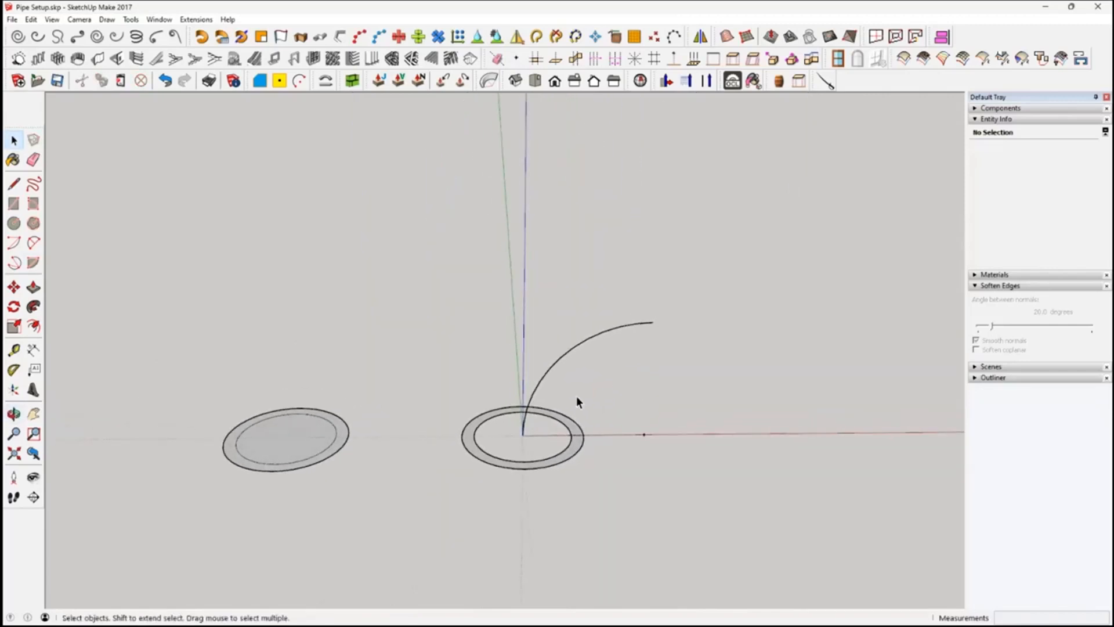
pyautogui.click(560, 458)
pyautogui.moveTo(559, 458); pyautogui.dragTo(594, 432, button='middle')
pyautogui.scroll(3, 540, 488)
pyautogui.click(598, 238)
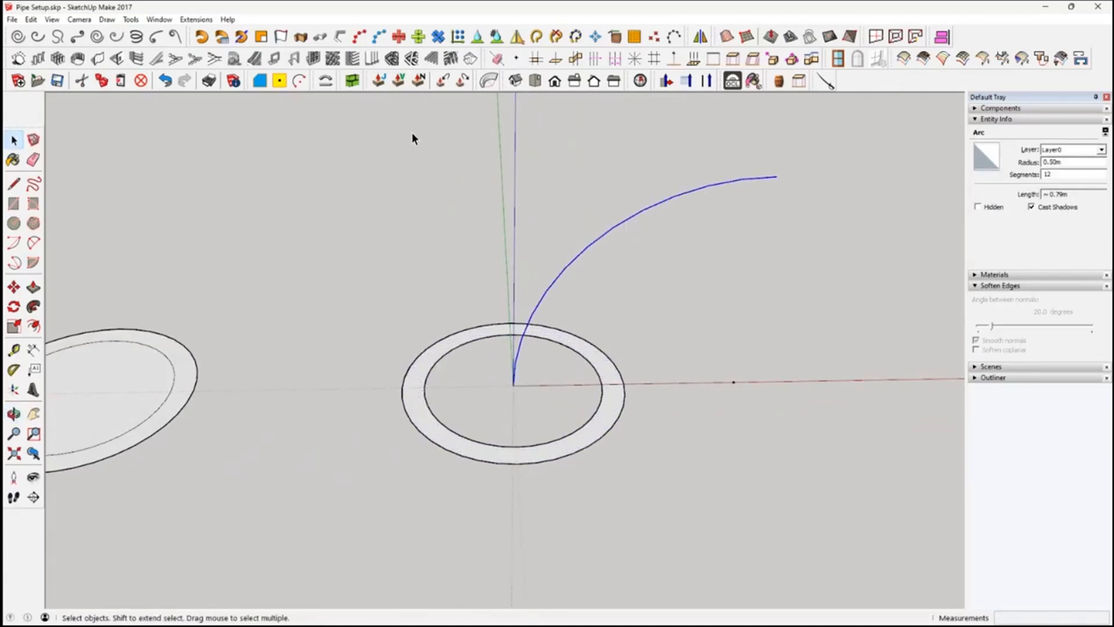
pyautogui.click(33, 308)
pyautogui.click(616, 409)
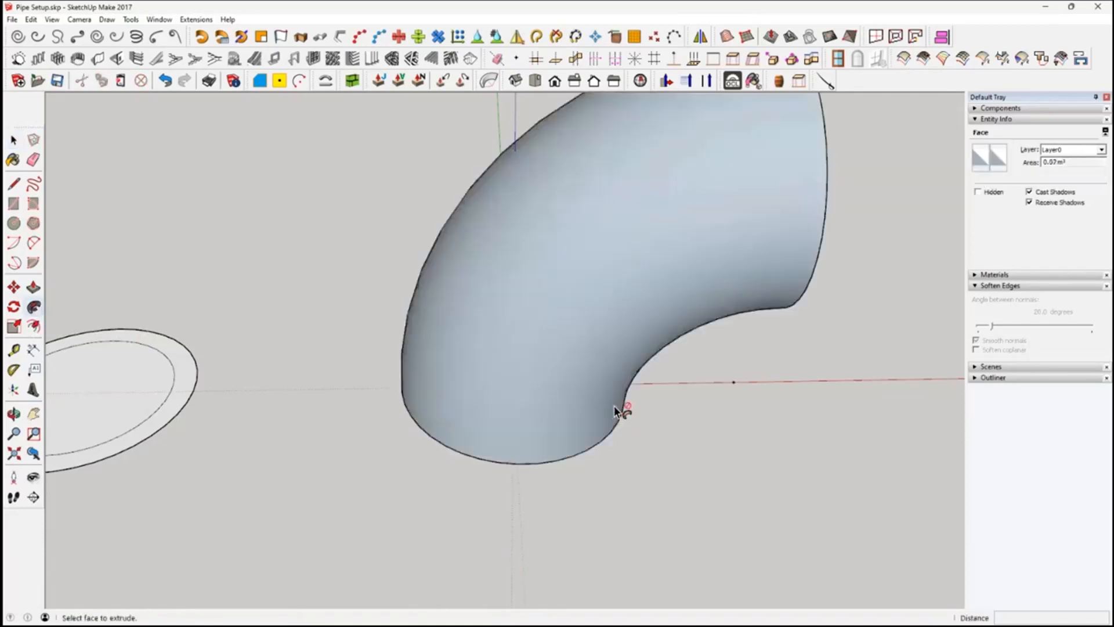
pyautogui.moveTo(709, 451); pyautogui.dragTo(604, 326, button='middle')
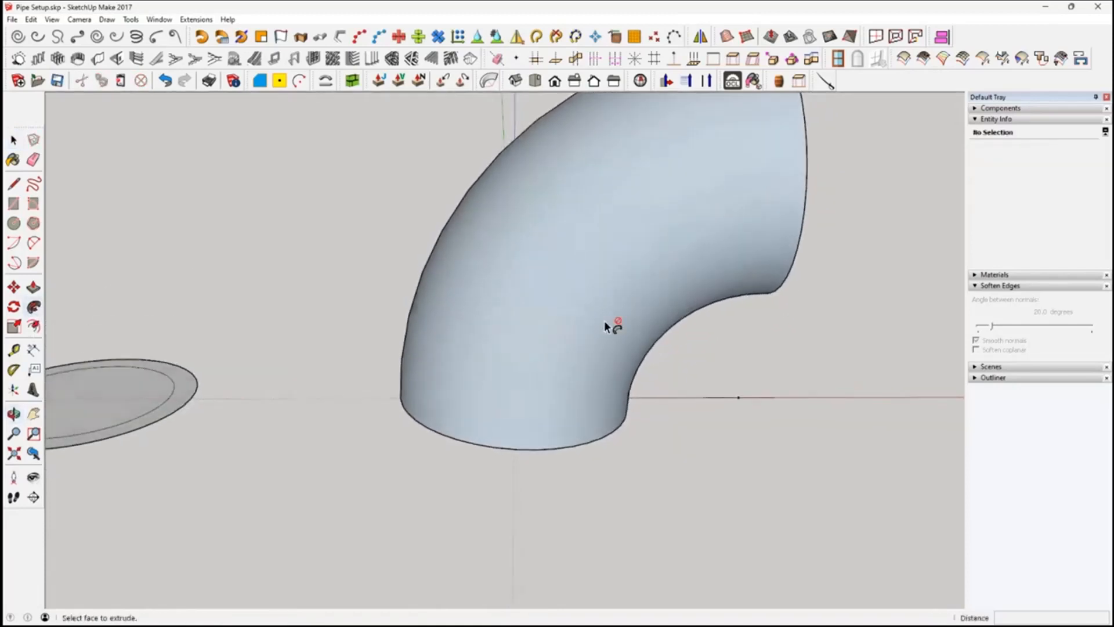
pyautogui.press('space')
# - Examine the bent pipe by orbiting and in the right, back and front standard views, and undo the Follow Me extrusion
pyautogui.moveTo(629, 391); pyautogui.dragTo(626, 308, button='middle')
pyautogui.scroll(-3, 594, 360)
pyautogui.scroll(2, 609, 320)
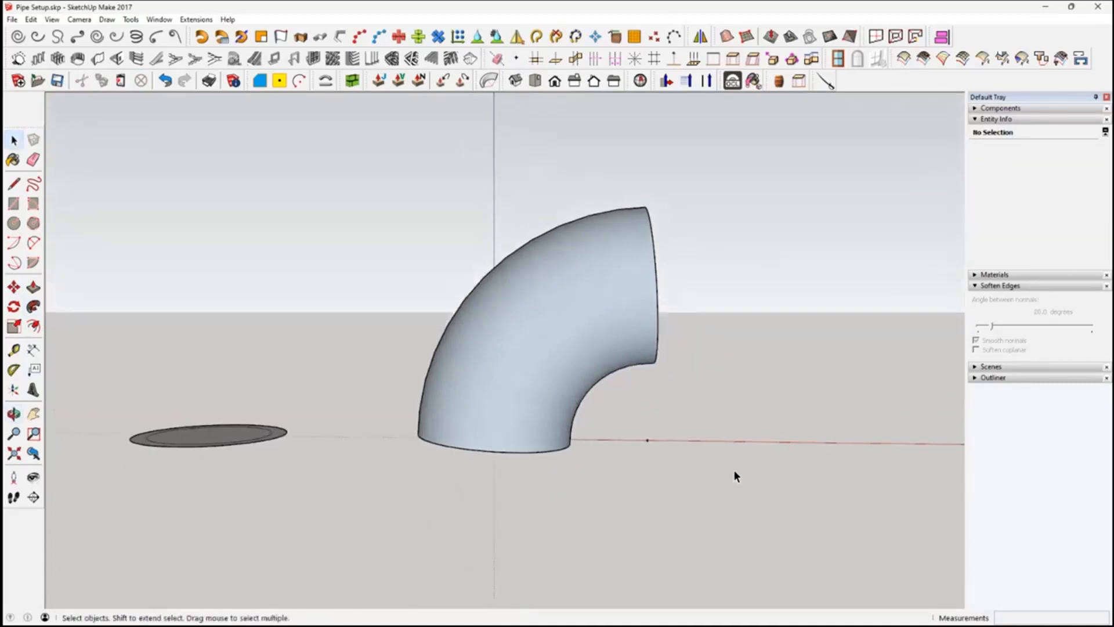
pyautogui.moveTo(702, 394); pyautogui.dragTo(525, 337, button='middle')
pyautogui.moveTo(611, 313); pyautogui.dragTo(829, 267, button='middle')
pyautogui.moveTo(656, 323); pyautogui.dragTo(629, 203, button='middle')
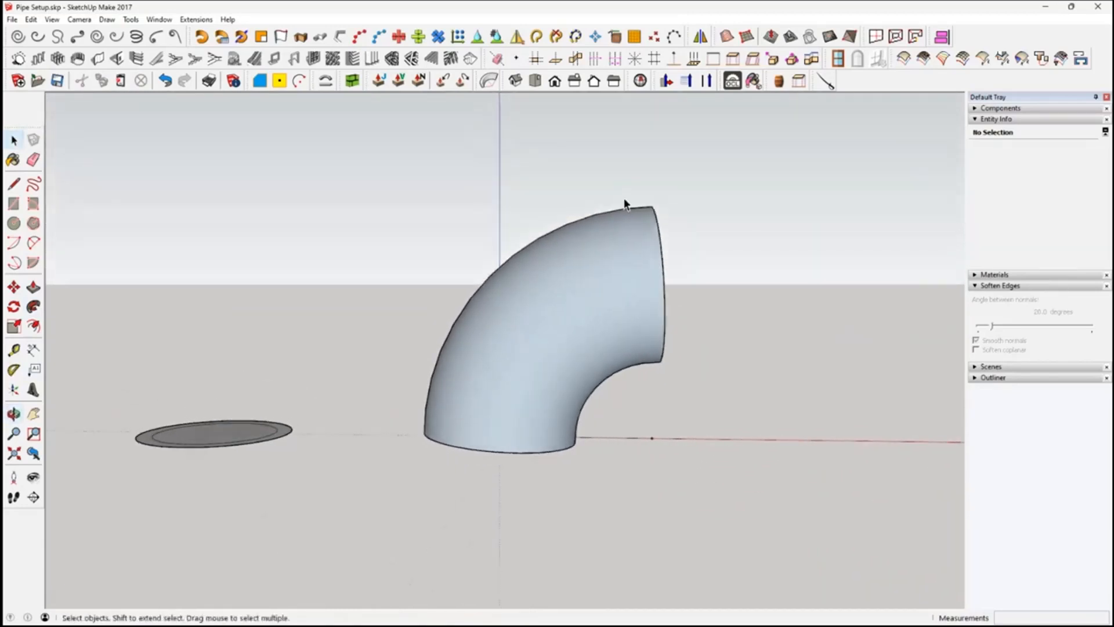
pyautogui.click(575, 81)
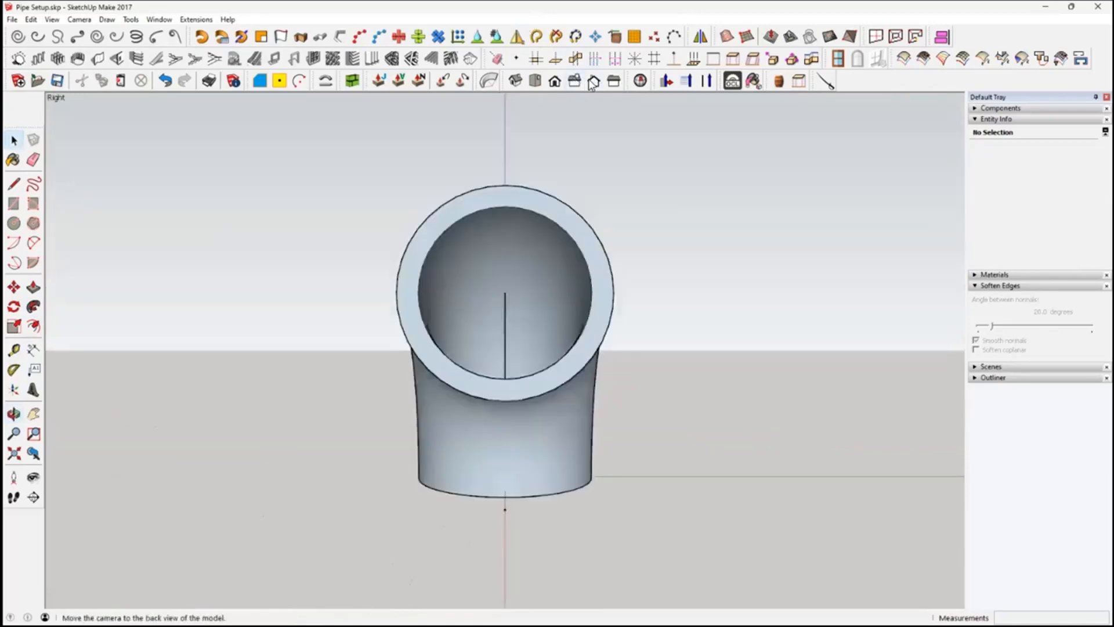
pyautogui.click(594, 82)
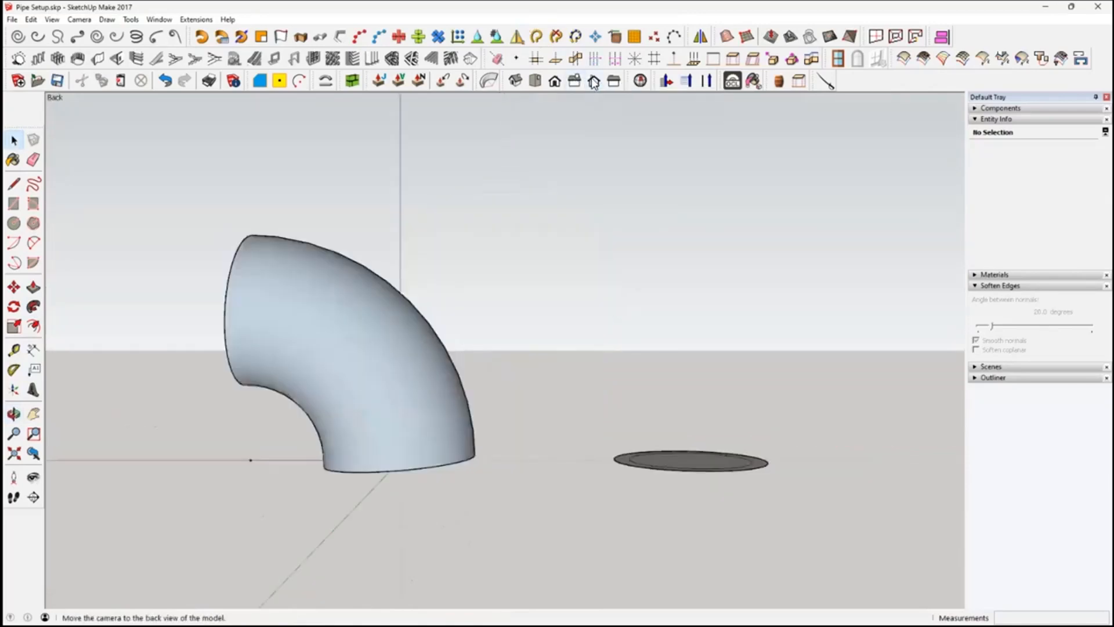
pyautogui.click(555, 82)
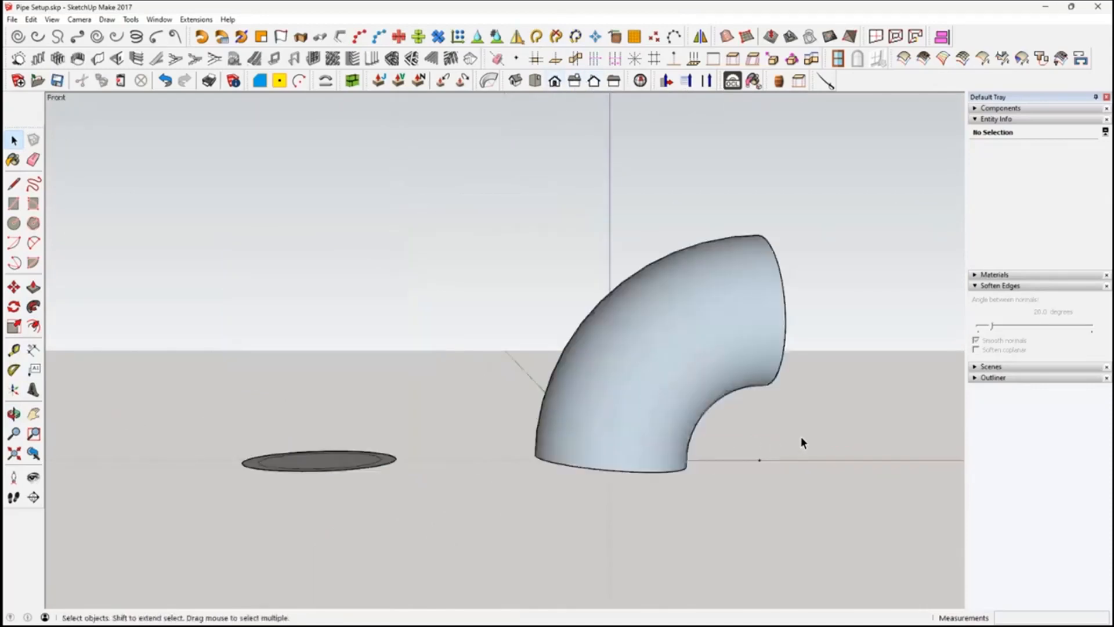
pyautogui.keyDown('shift'); pyautogui.moveTo(834, 440); pyautogui.dragTo(625, 435, button='middle'); pyautogui.keyUp('shift')
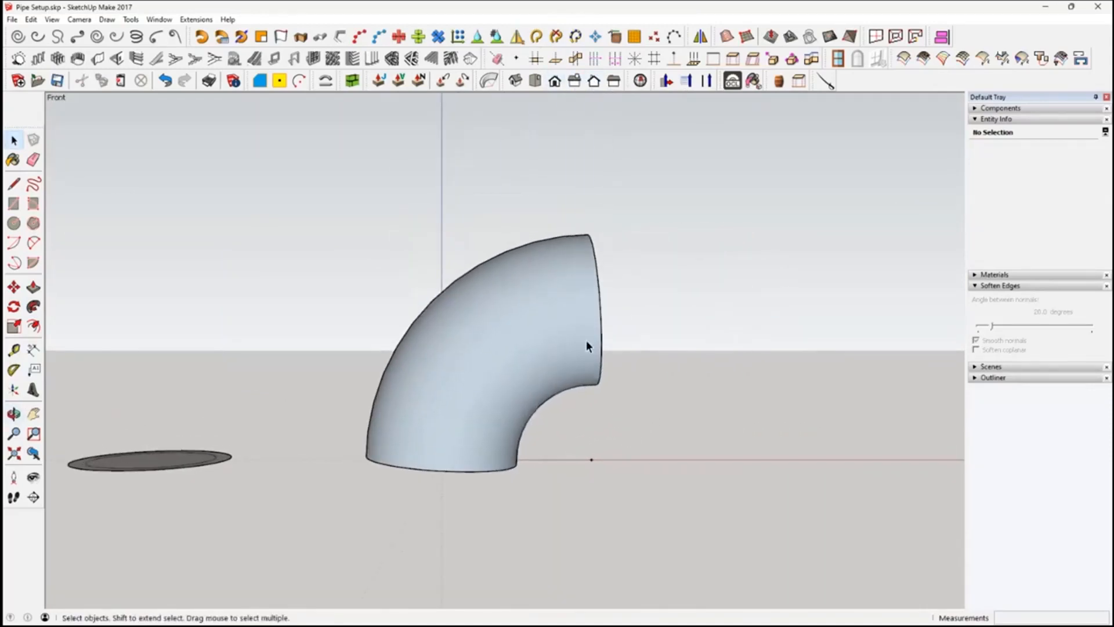
pyautogui.scroll(3, 644, 356)
pyautogui.scroll(-4, 643, 355)
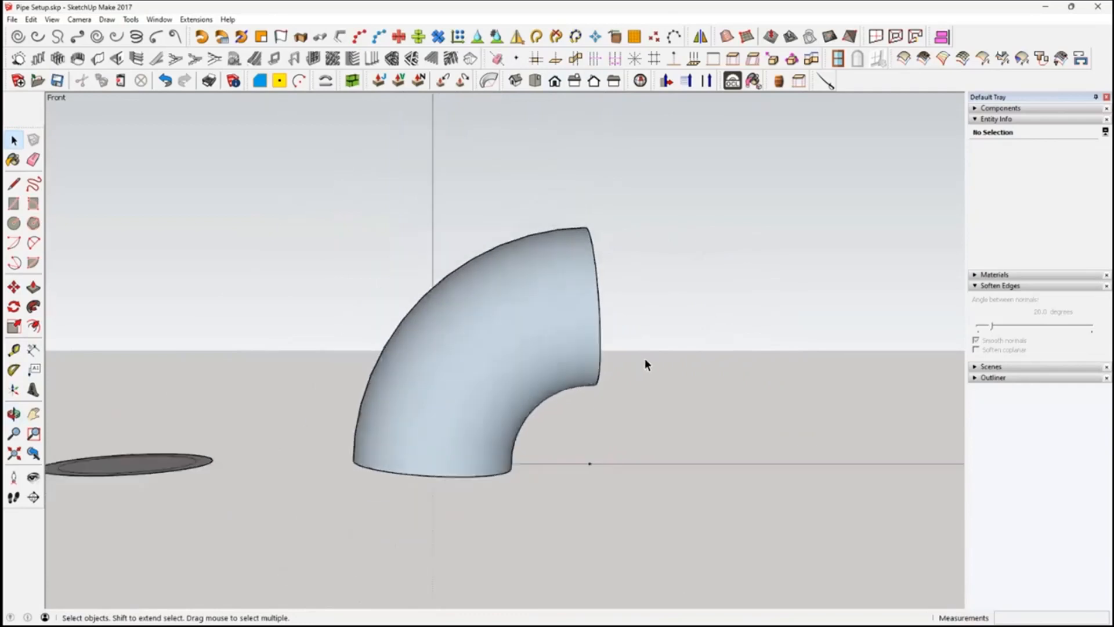
pyautogui.moveTo(628, 405); pyautogui.dragTo(615, 448, button='middle')
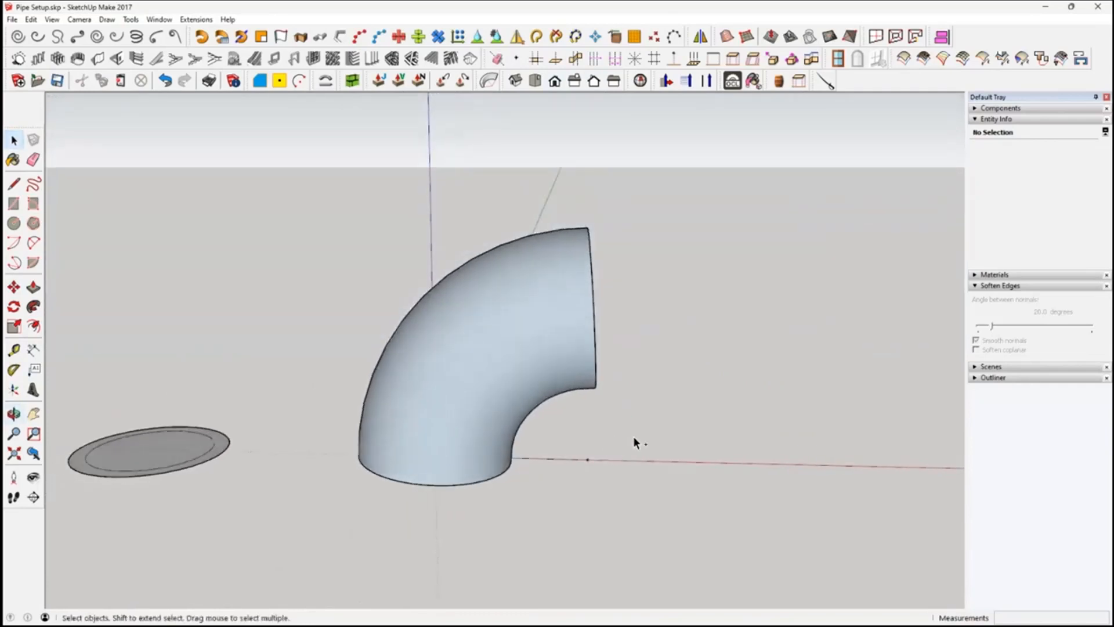
pyautogui.hotkey('ctrl', 'z')
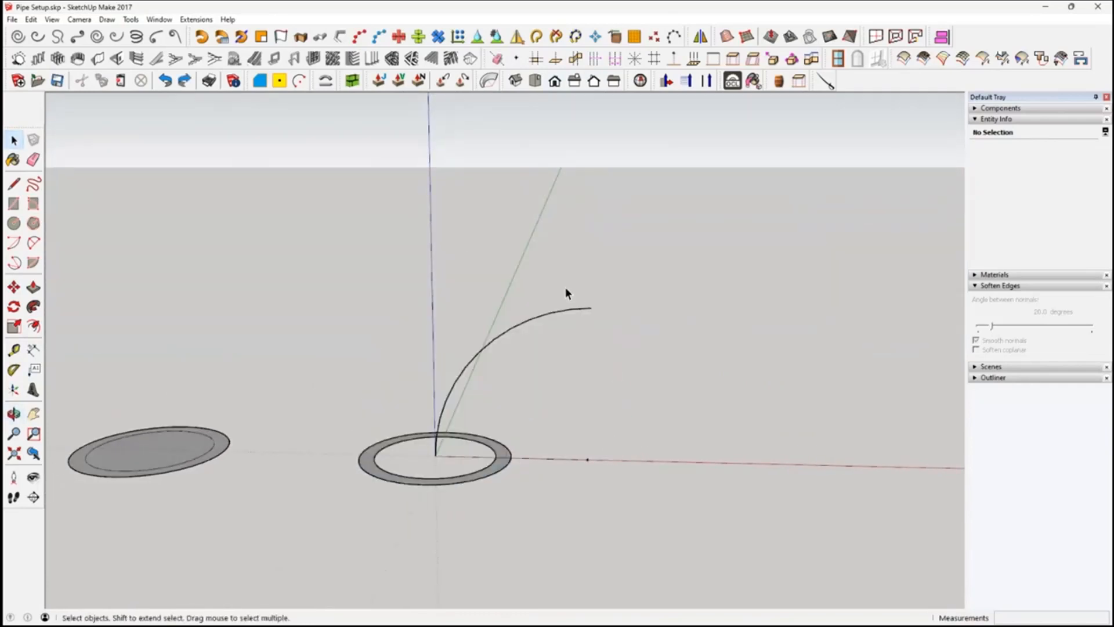
# - Draw a 0.1 m line along the red axis from the upper end of the arc
pyautogui.scroll(3, 517, 388)
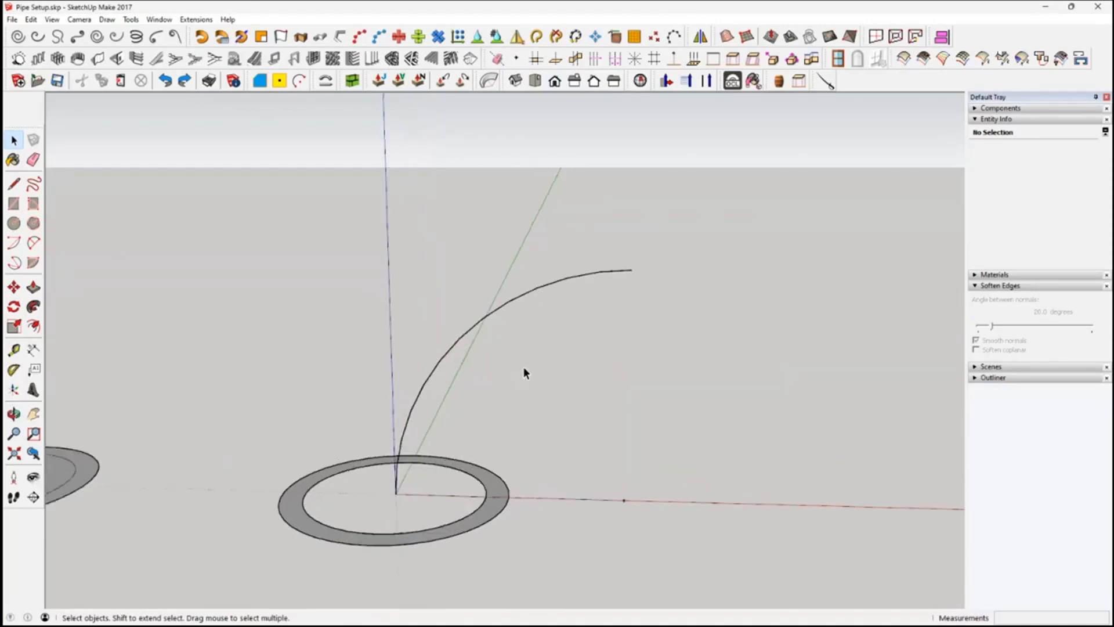
pyautogui.moveTo(525, 376); pyautogui.dragTo(530, 388, button='middle')
pyautogui.click(506, 310)
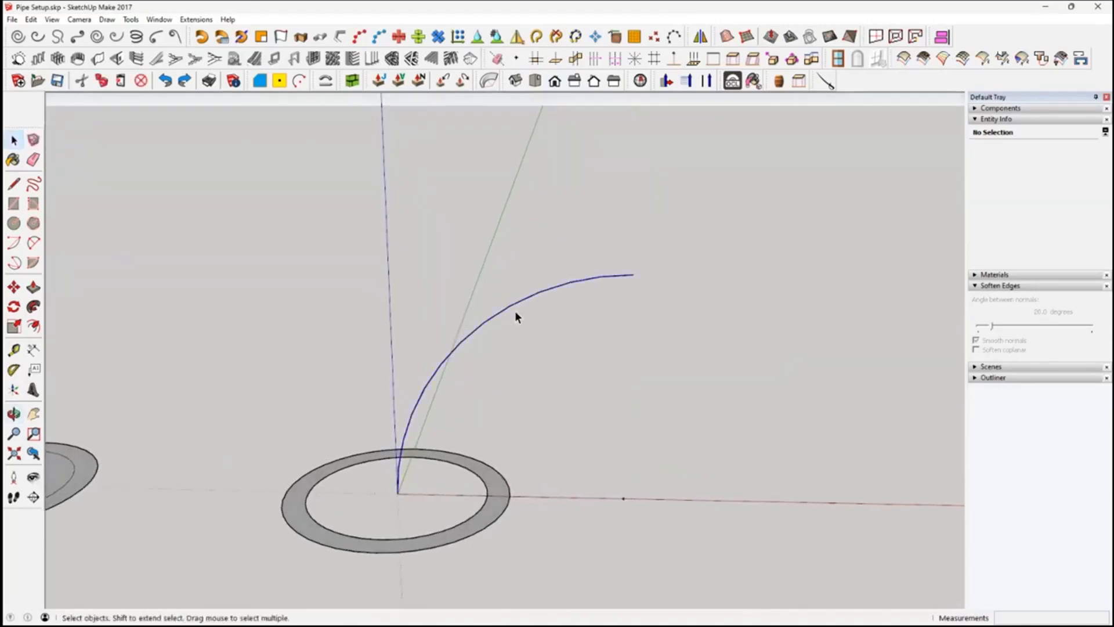
pyautogui.click(13, 185)
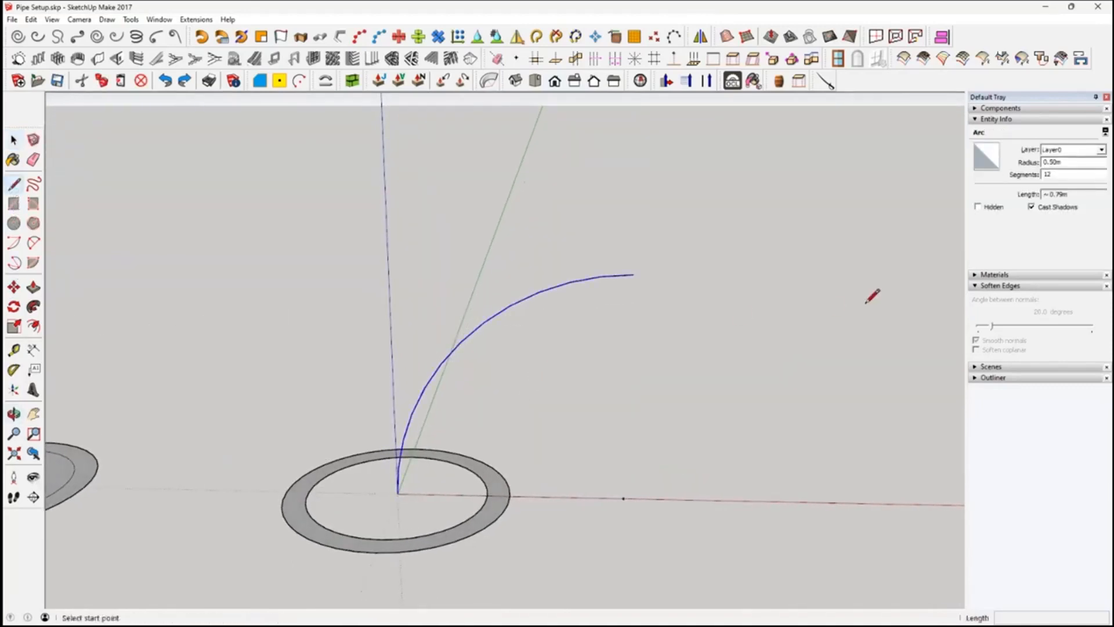
pyautogui.click(634, 275)
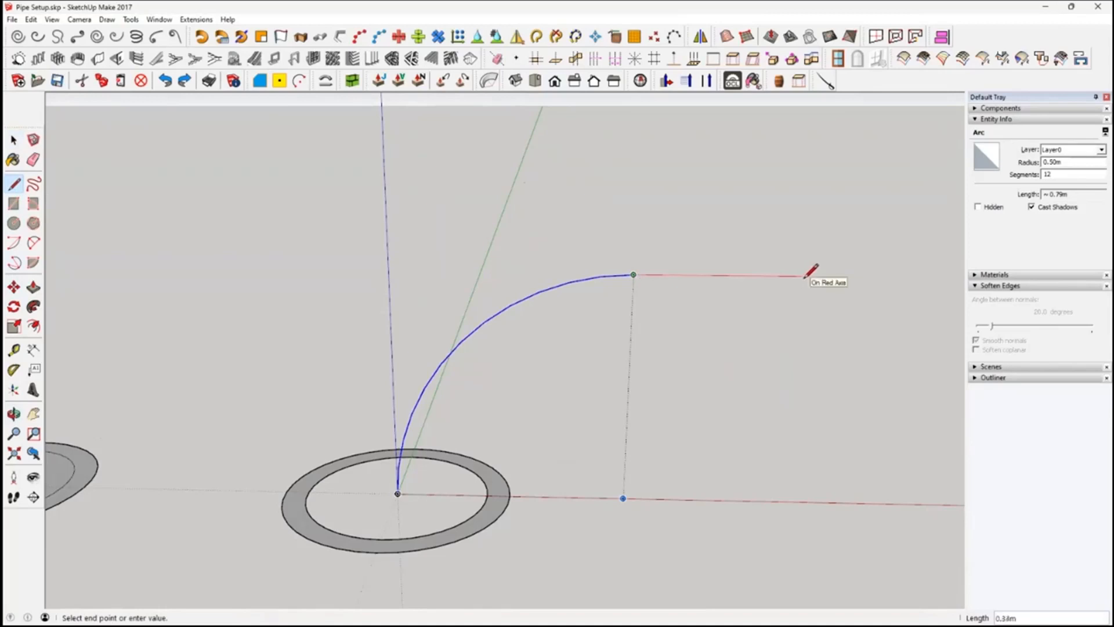
pyautogui.press('Return')
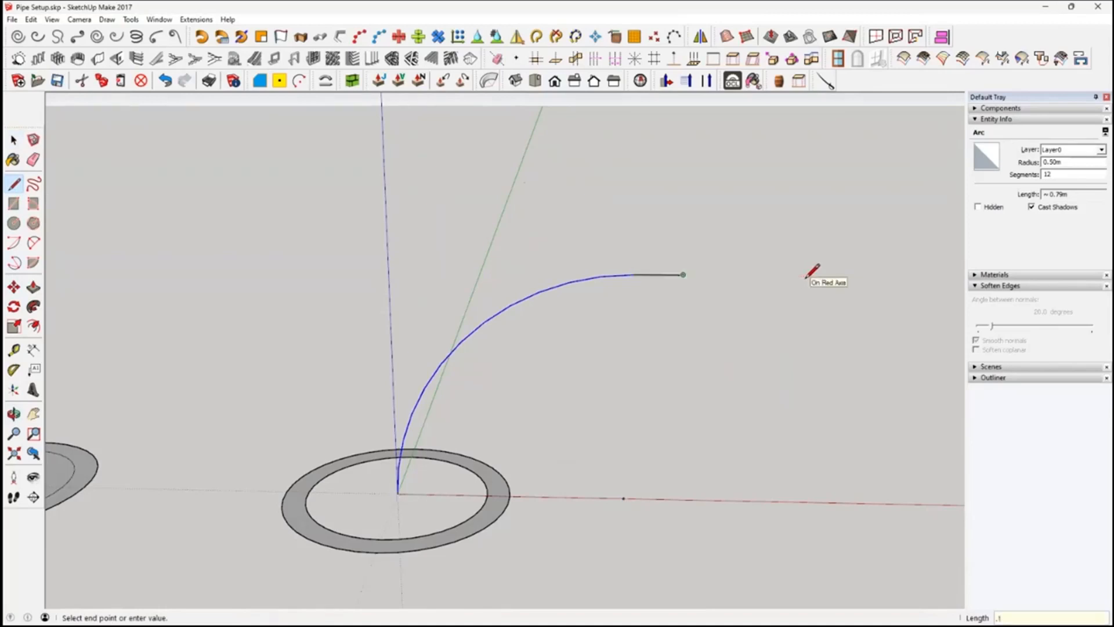
pyautogui.press('Escape')
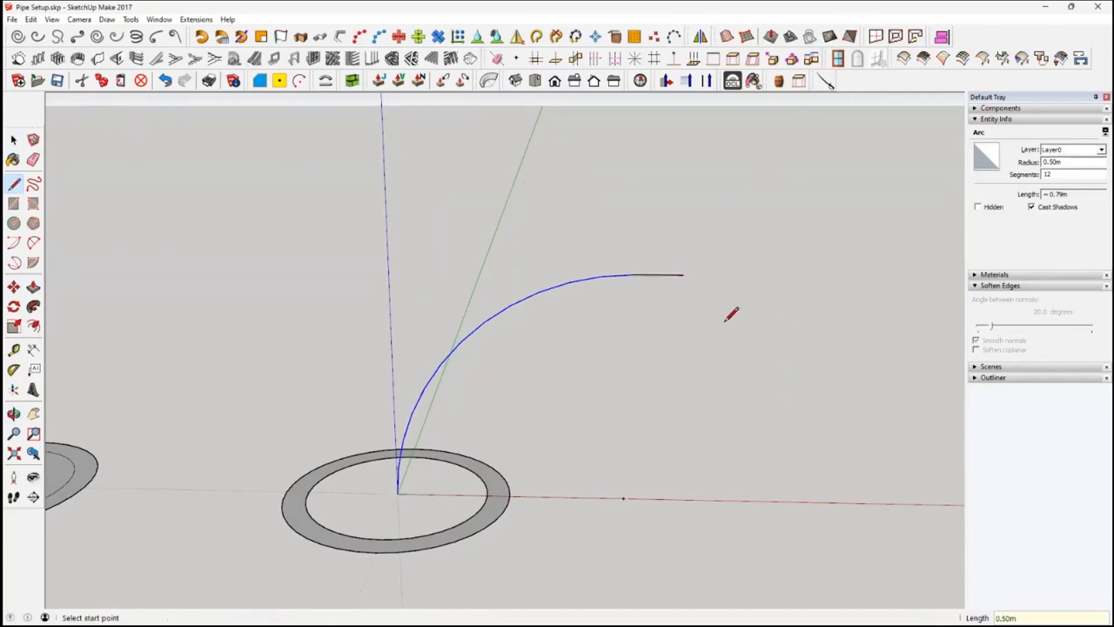
# - Draw a 0.1 m line straight down along the blue axis from the arc's lower end at the origin
pyautogui.moveTo(482, 439); pyautogui.dragTo(401, 472, button='middle')
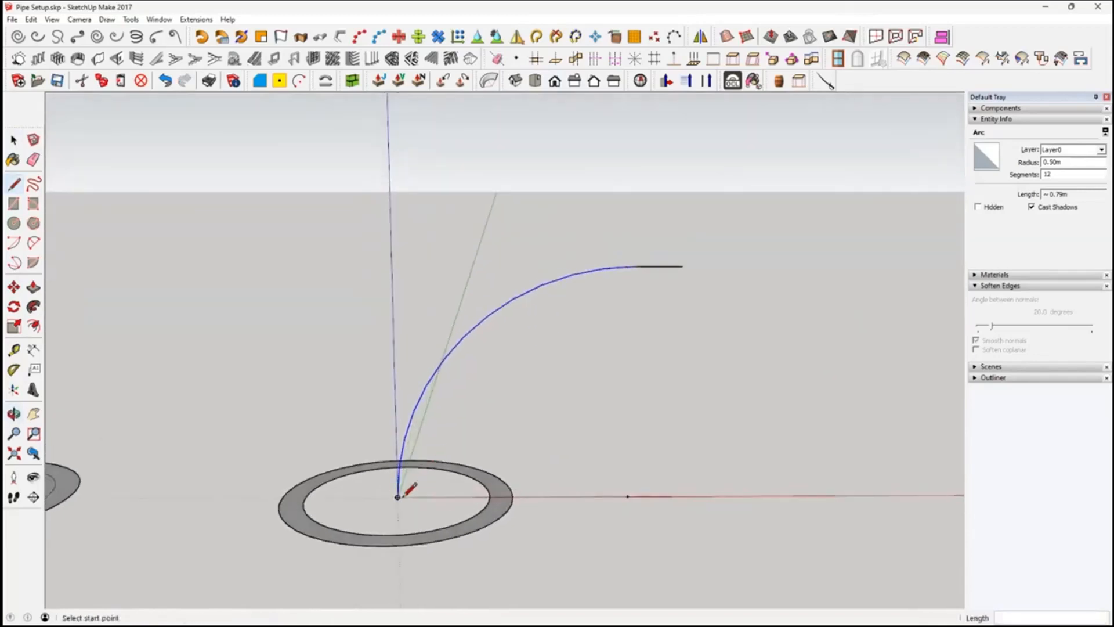
pyautogui.click(399, 498)
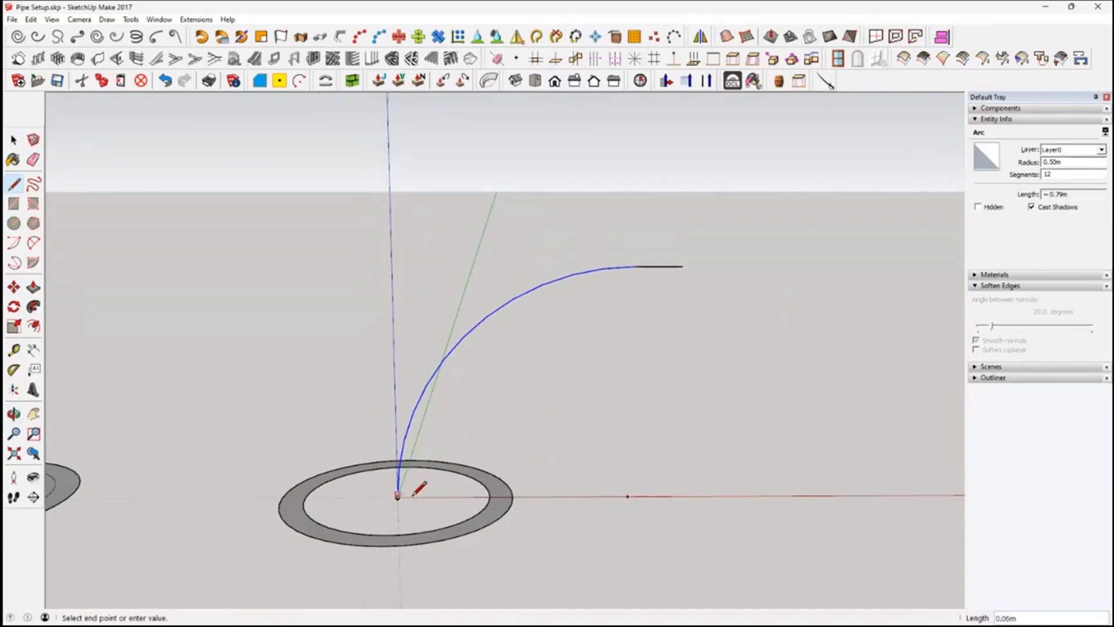
pyautogui.moveTo(399, 517); pyautogui.dragTo(472, 322, button='middle')
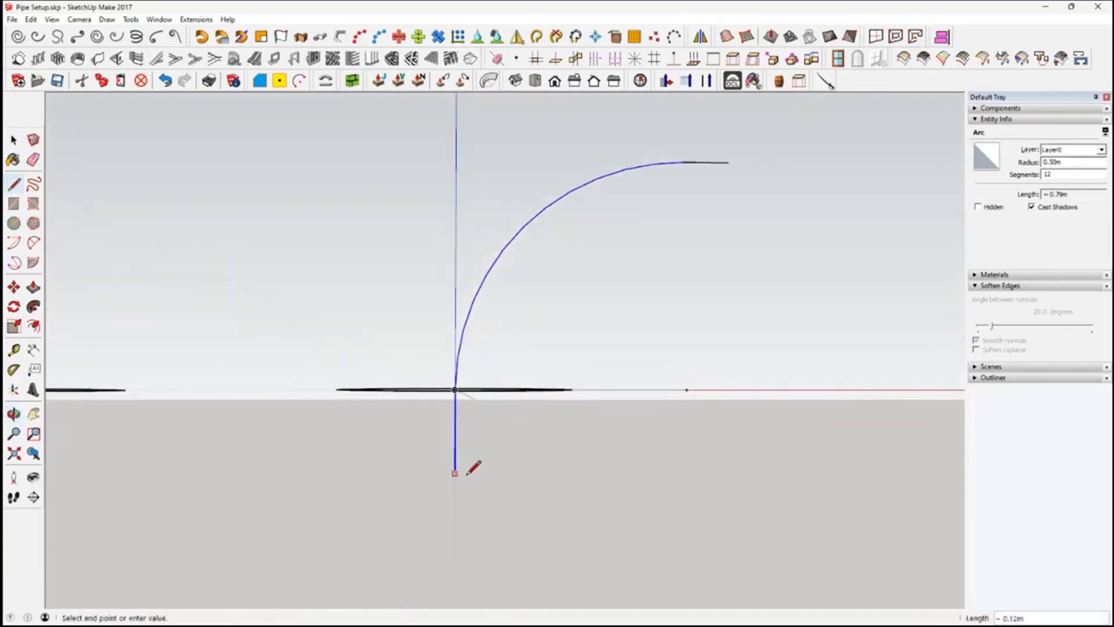
pyautogui.press('Return')
pyautogui.press('space')
# - Select the arc together with both straight end lines and join them into one curve with SuperWeld
pyautogui.moveTo(517, 403); pyautogui.dragTo(495, 492, button='middle')
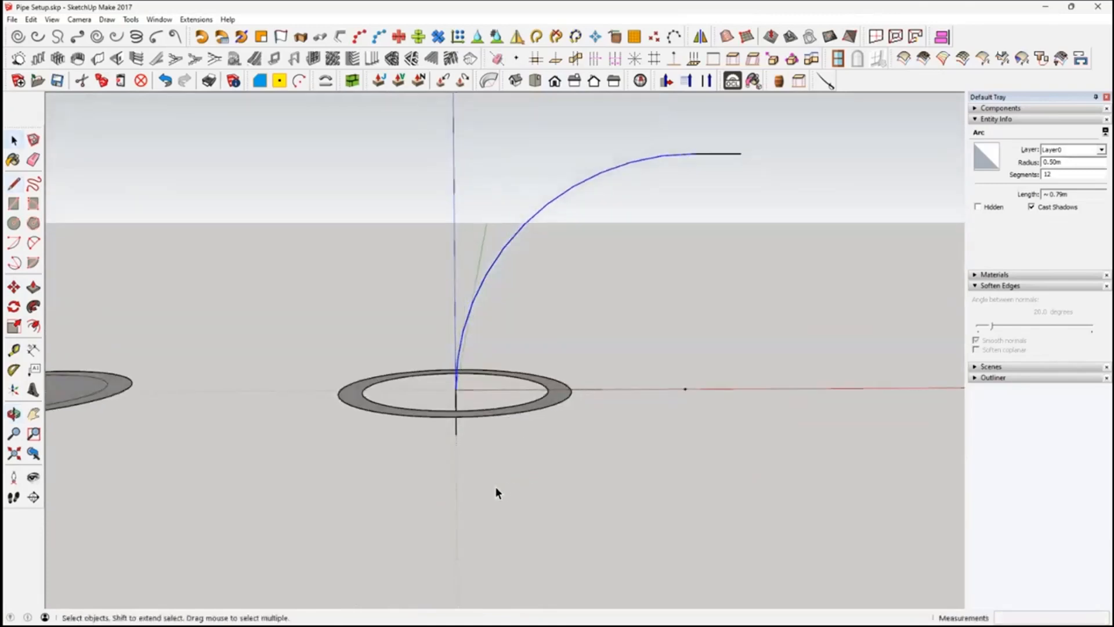
pyautogui.click(458, 408)
pyautogui.moveTo(467, 394)
pyautogui.mouseDown(button='middle')
pyautogui.moveTo(472, 472)
pyautogui.moveTo(460, 416)
pyautogui.mouseUp(button='middle')
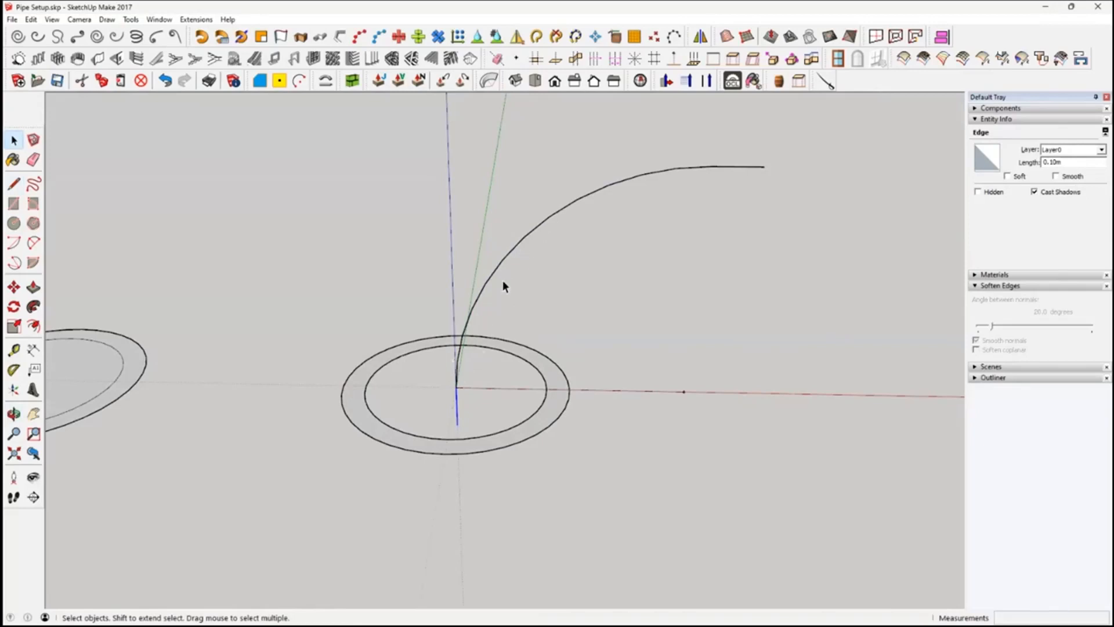
pyautogui.click(750, 171)
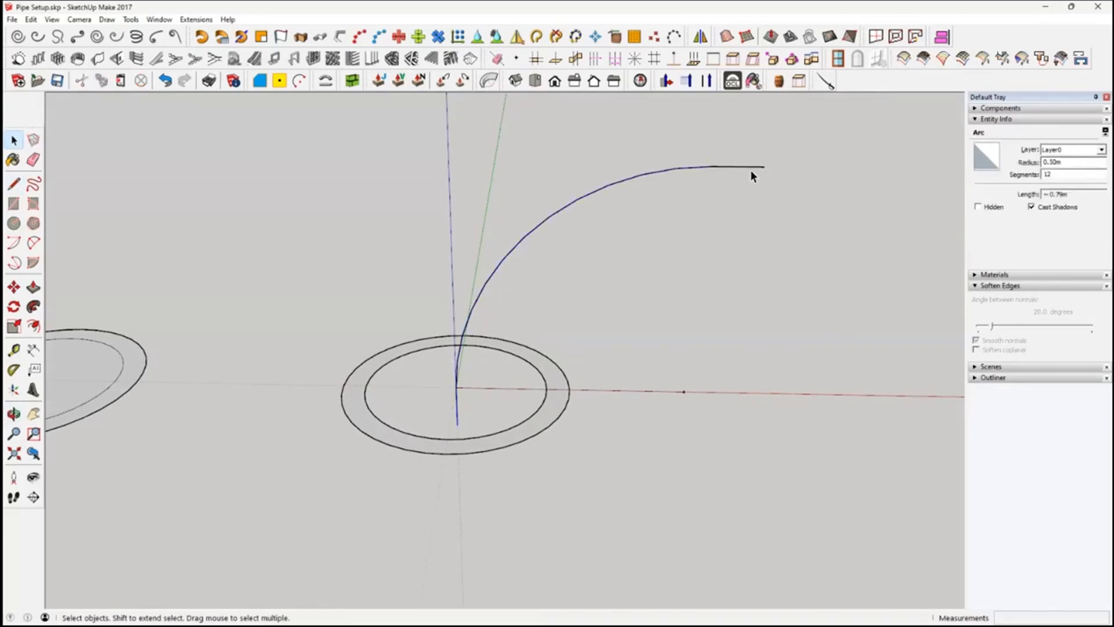
pyautogui.click(751, 167)
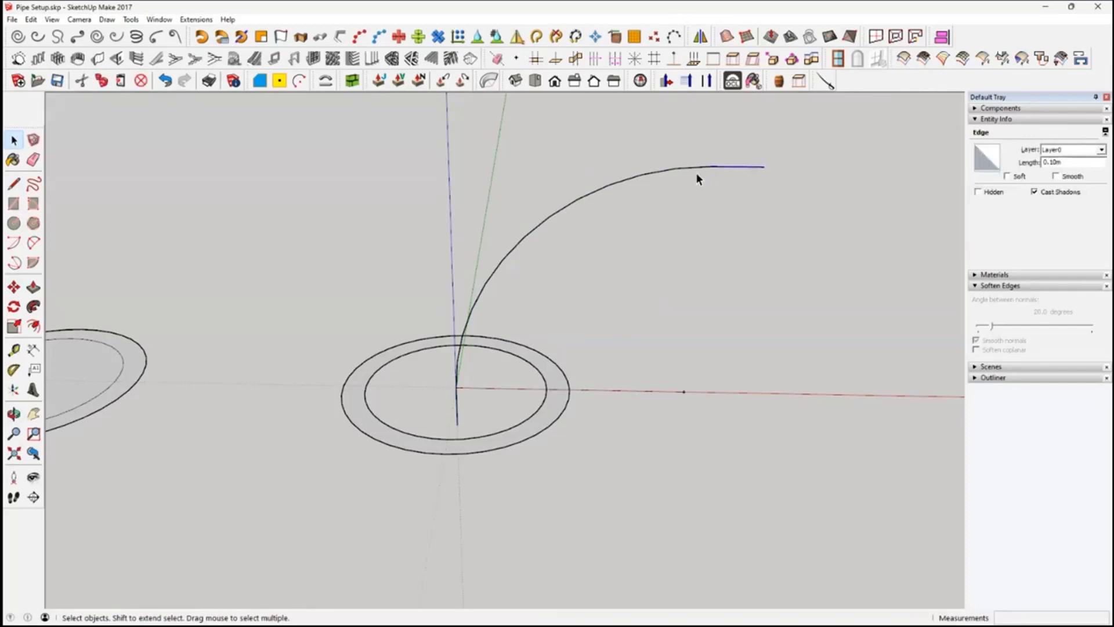
pyautogui.keyDown('ctrl'); pyautogui.click(458, 414); pyautogui.keyUp('ctrl')
pyautogui.moveTo(459, 413); pyautogui.dragTo(833, 207, button='middle')
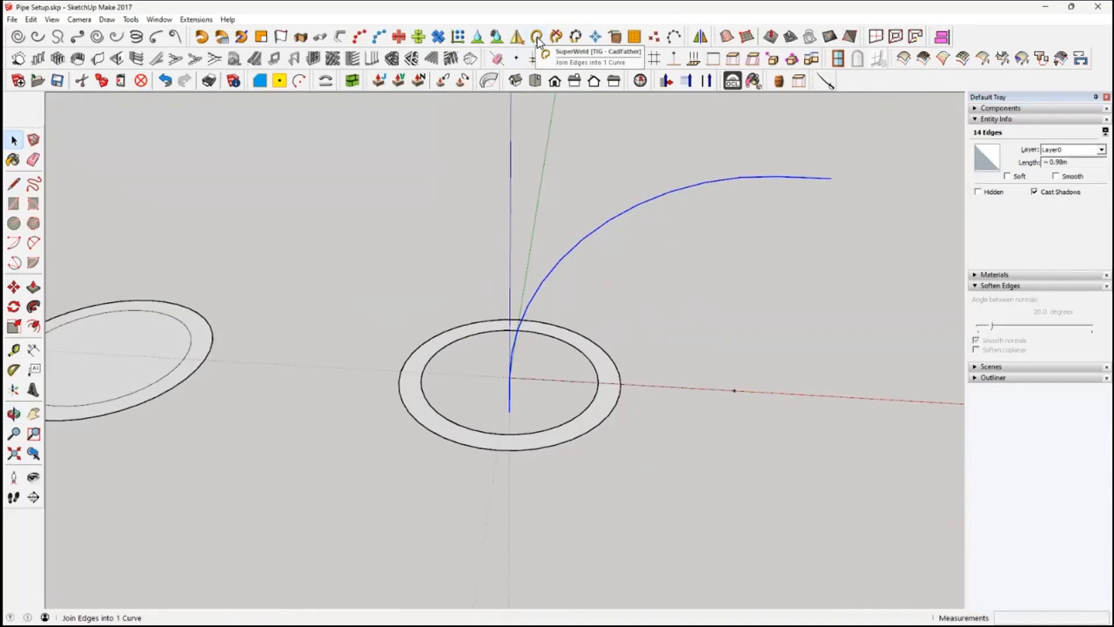
pyautogui.click(538, 38)
pyautogui.moveTo(685, 201); pyautogui.dragTo(692, 203, button='middle')
pyautogui.moveTo(794, 169); pyautogui.dragTo(820, 165, button='middle')
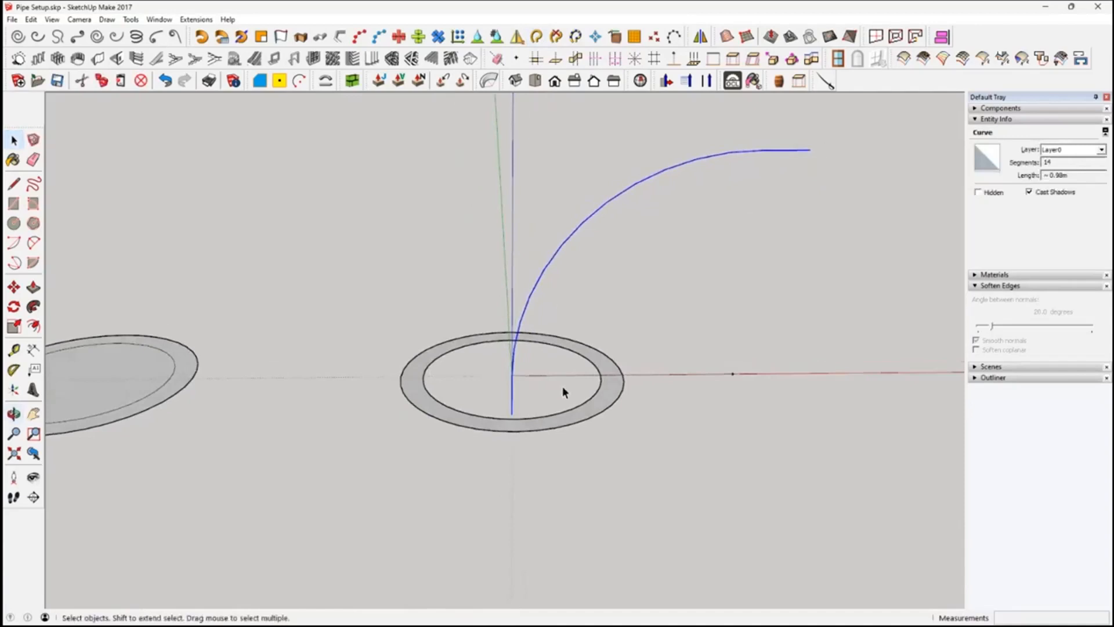
pyautogui.scroll(3, 577, 386)
pyautogui.moveTo(577, 385); pyautogui.dragTo(574, 405, button='middle')
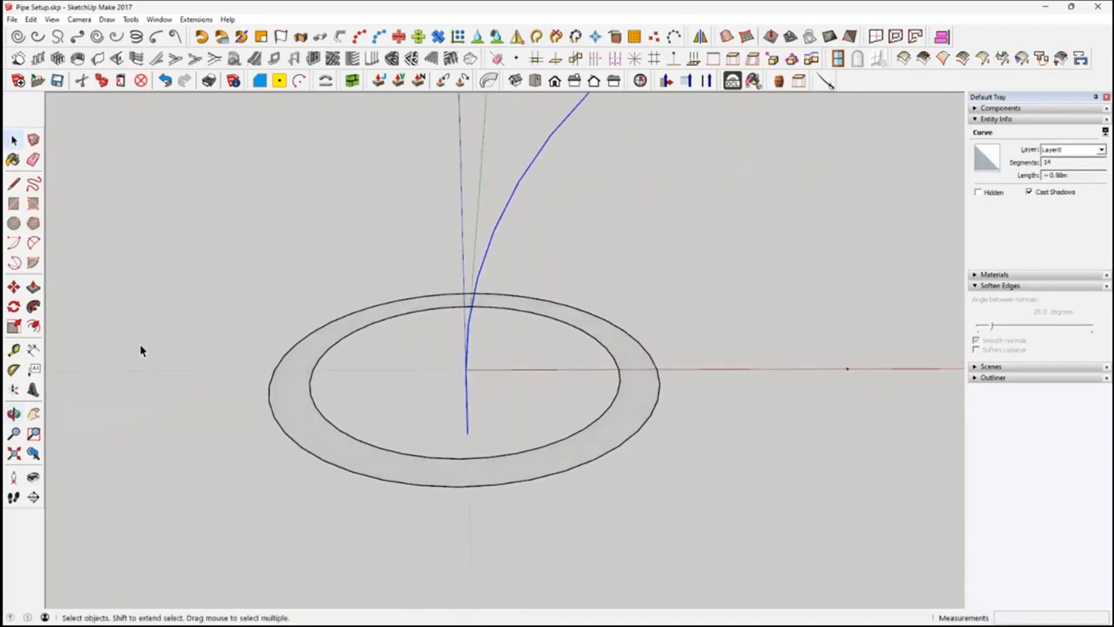
# - Extrude the ring profile along the welded path with Follow Me to form the hollow pipe bend
pyautogui.click(33, 307)
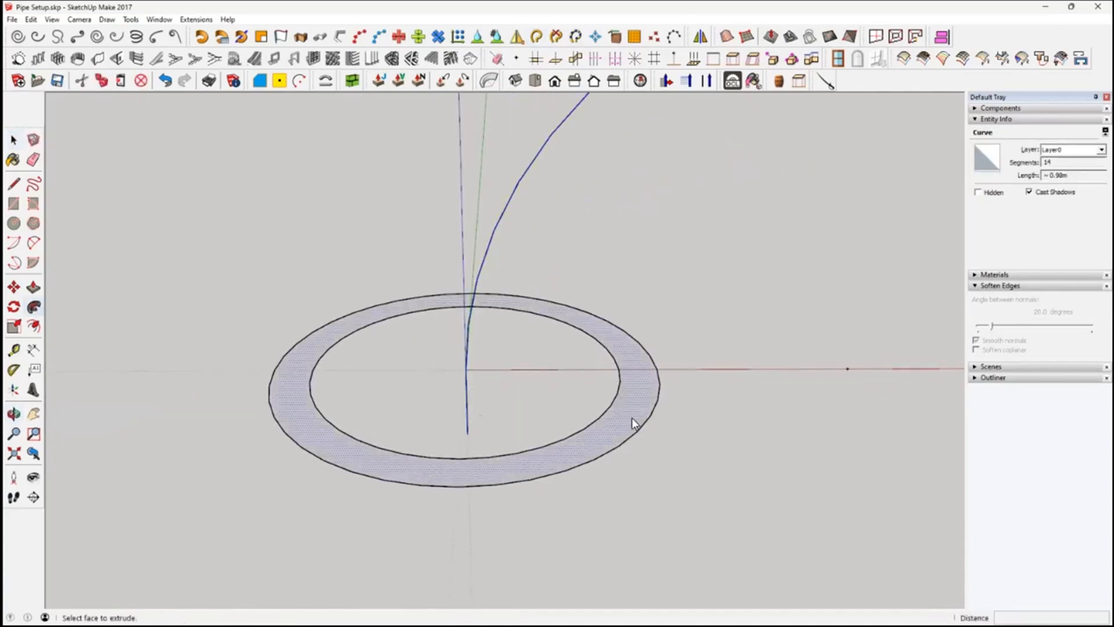
pyautogui.click(632, 419)
pyautogui.scroll(-3, 635, 422)
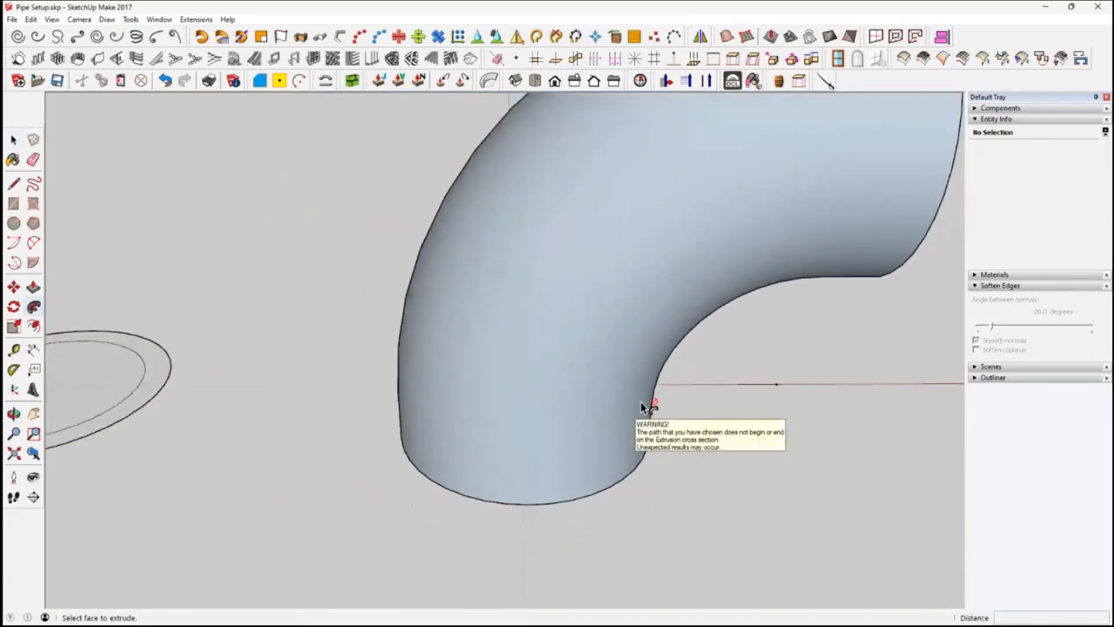
pyautogui.scroll(-4, 637, 409)
pyautogui.moveTo(567, 386); pyautogui.dragTo(468, 257, button='middle')
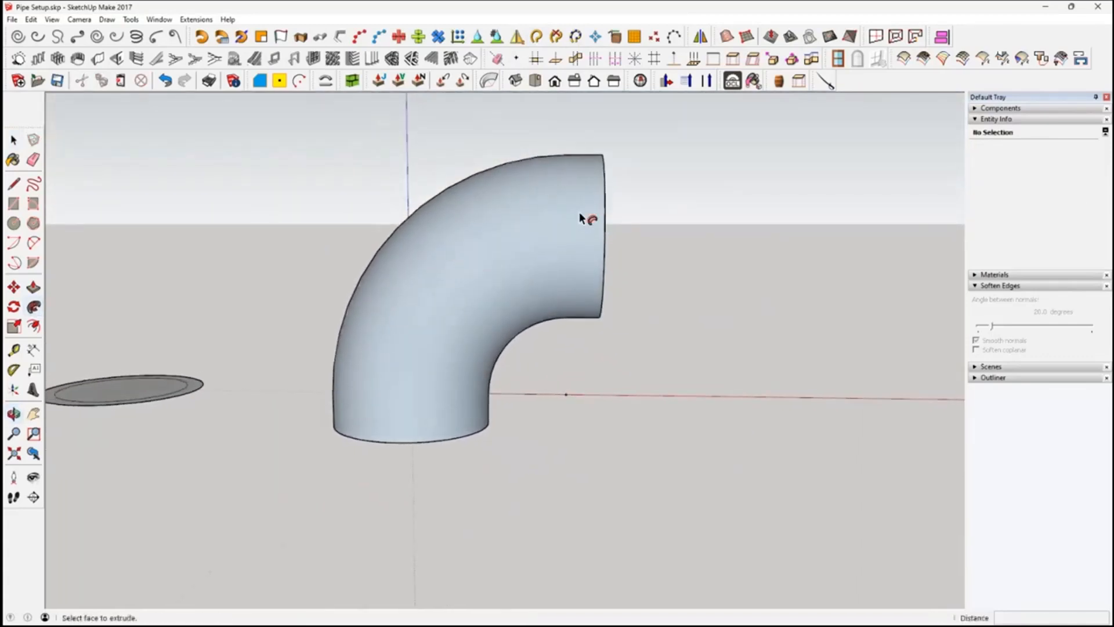
# - Select the whole bent pipe and reverse its faces
pyautogui.moveTo(559, 270); pyautogui.dragTo(558, 378, button='middle')
pyautogui.press('space')
pyautogui.moveTo(249, 124); pyautogui.dragTo(702, 522)
pyautogui.rightClick(486, 318)
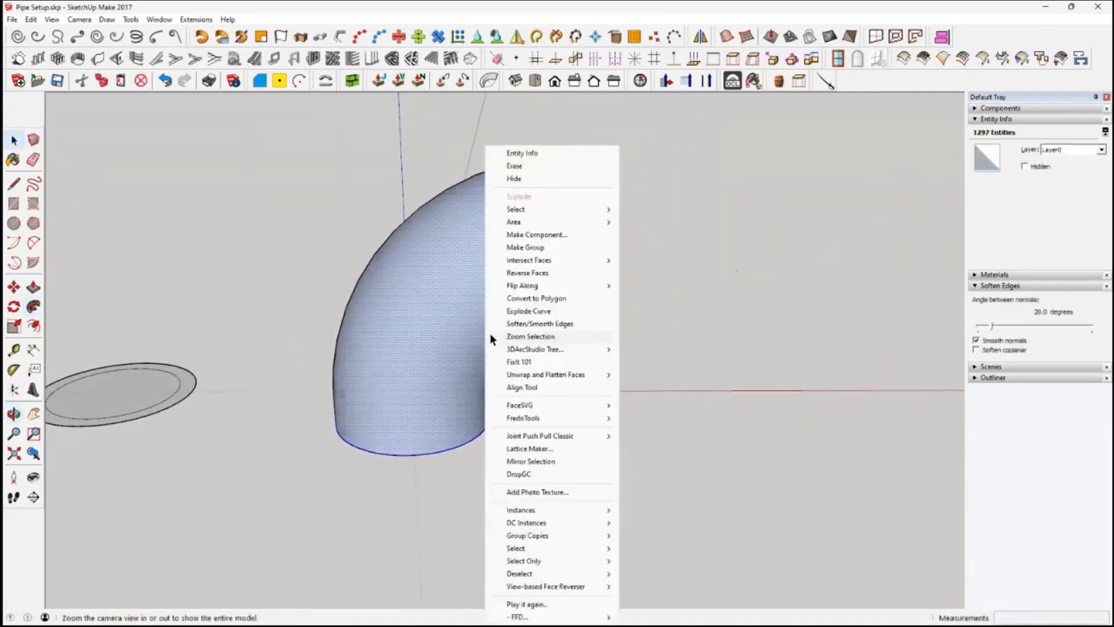
pyautogui.click(542, 271)
# - Extend the pipe by pushing its upper end ring face about 1.82 m outward with Push/Pull
pyautogui.moveTo(679, 352); pyautogui.dragTo(566, 264, button='middle')
pyautogui.click(611, 313)
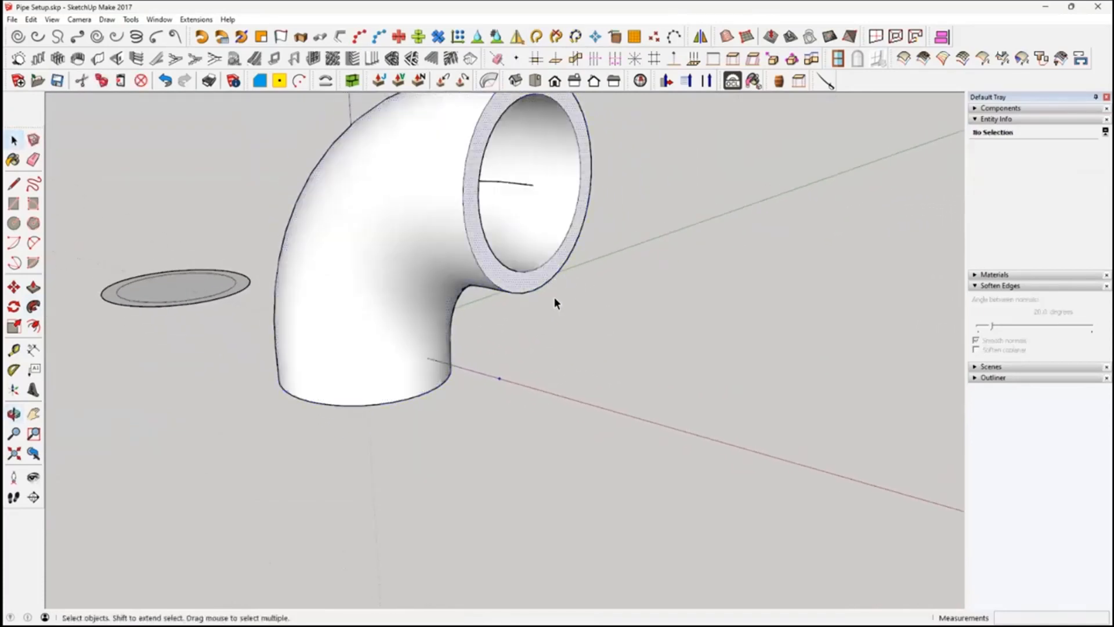
pyautogui.click(548, 283)
pyautogui.press('p')
pyautogui.click(527, 283)
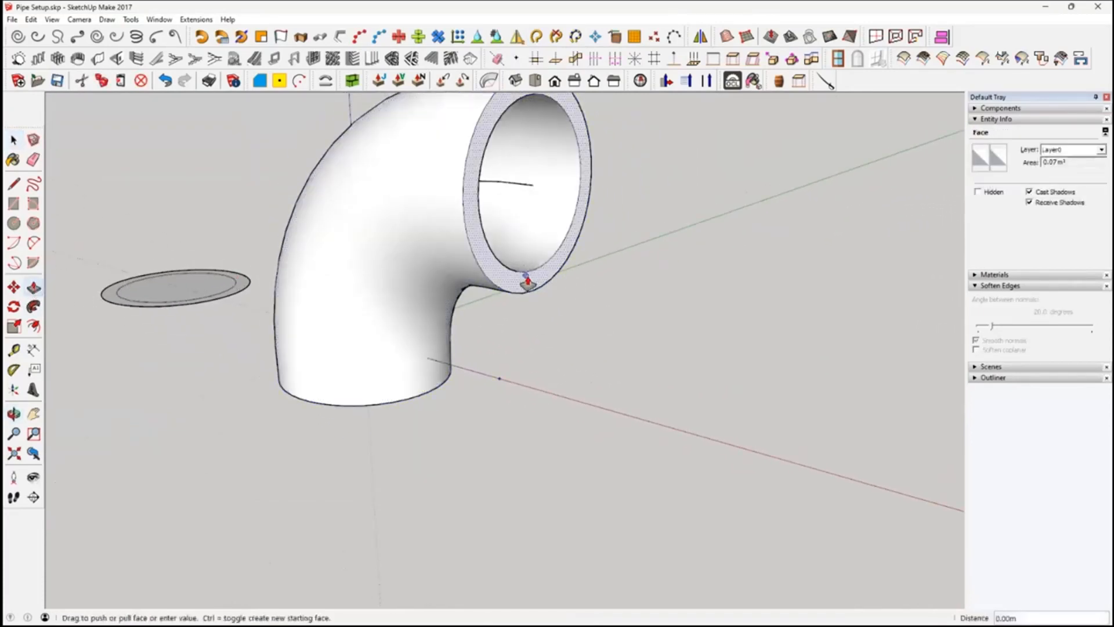
pyautogui.scroll(-5, 527, 283)
pyautogui.click(527, 281)
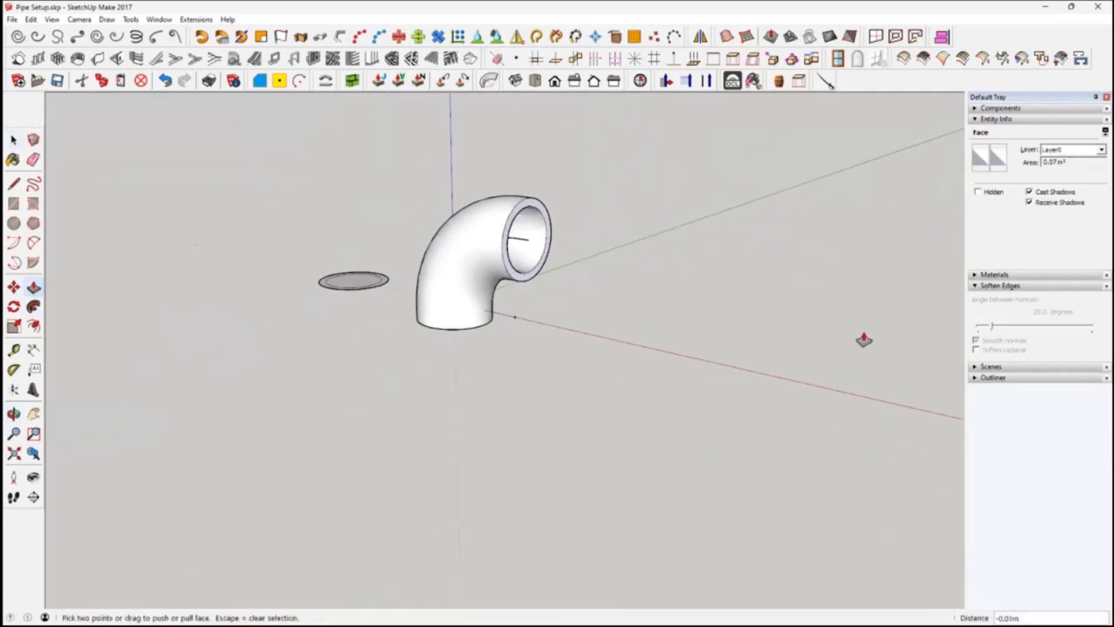
pyautogui.click(533, 279)
pyautogui.click(845, 324)
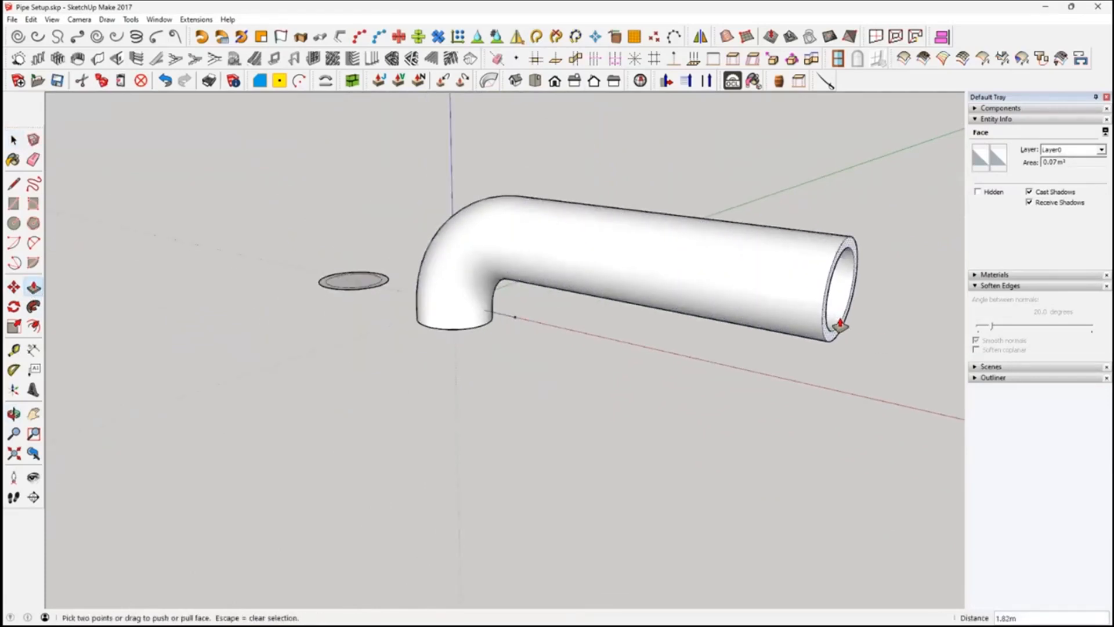
# - Extend the pipe downward by pulling its lower end ring face about 1.20 m with Push/Pull
pyautogui.moveTo(542, 368); pyautogui.dragTo(685, 110, button='middle')
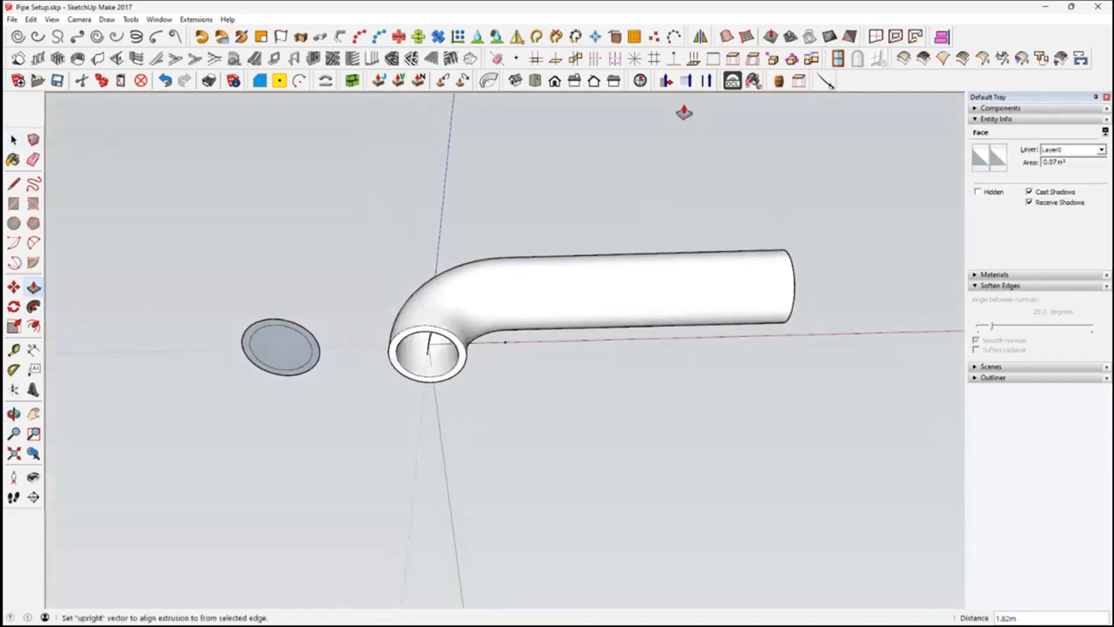
pyautogui.click(457, 355)
pyautogui.click(437, 510)
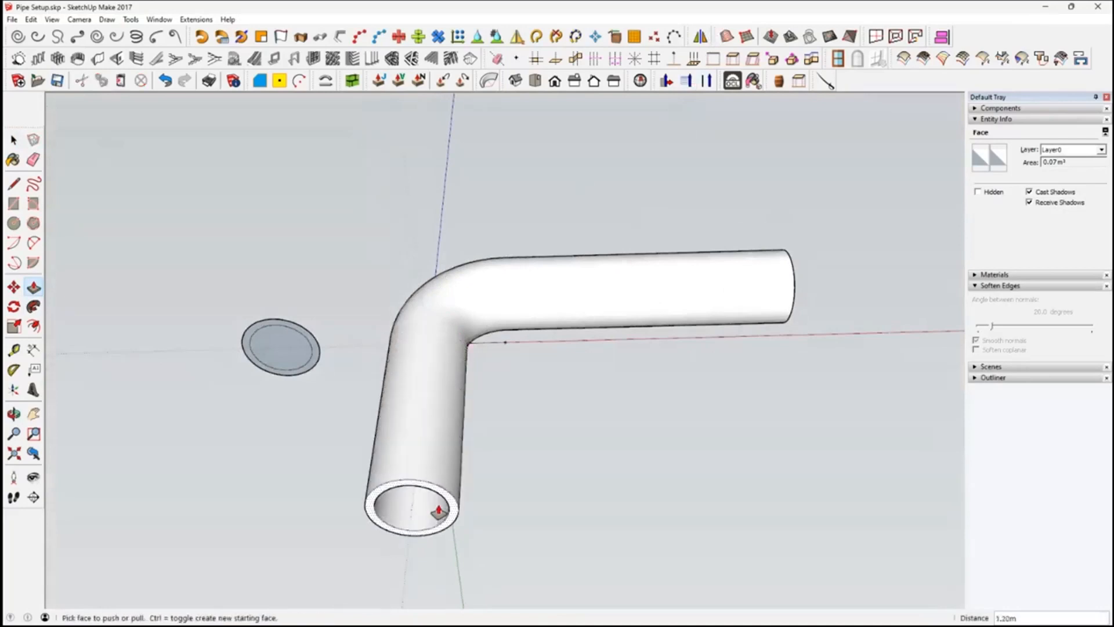
# - Undo both Push/Pull extensions of the pipe ends
pyautogui.moveTo(652, 356); pyautogui.dragTo(685, 611, button='middle')
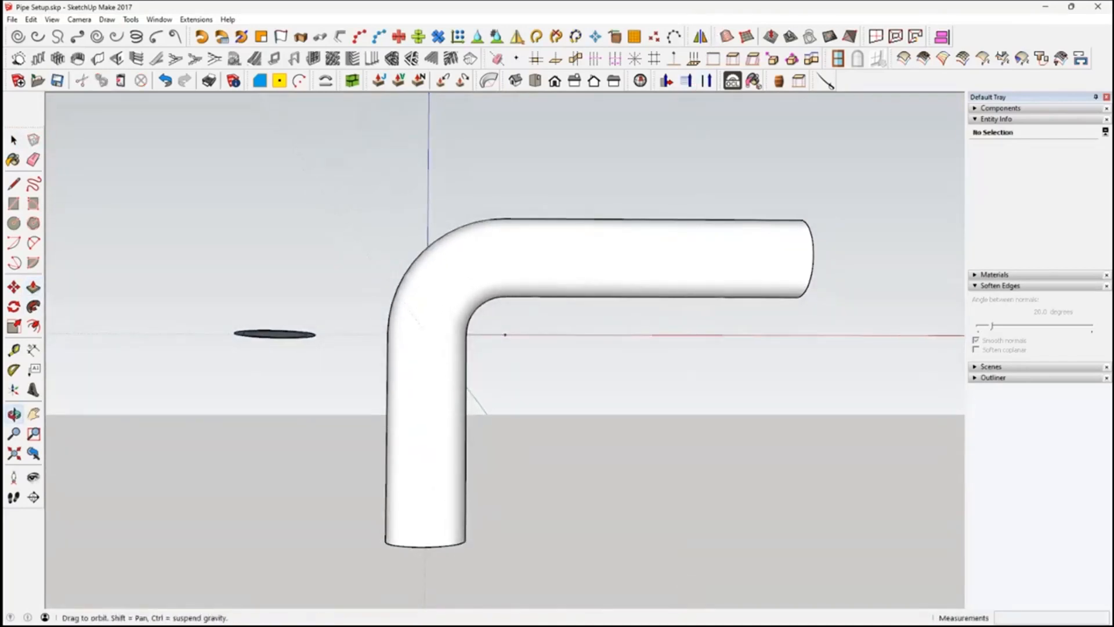
pyautogui.press('p')
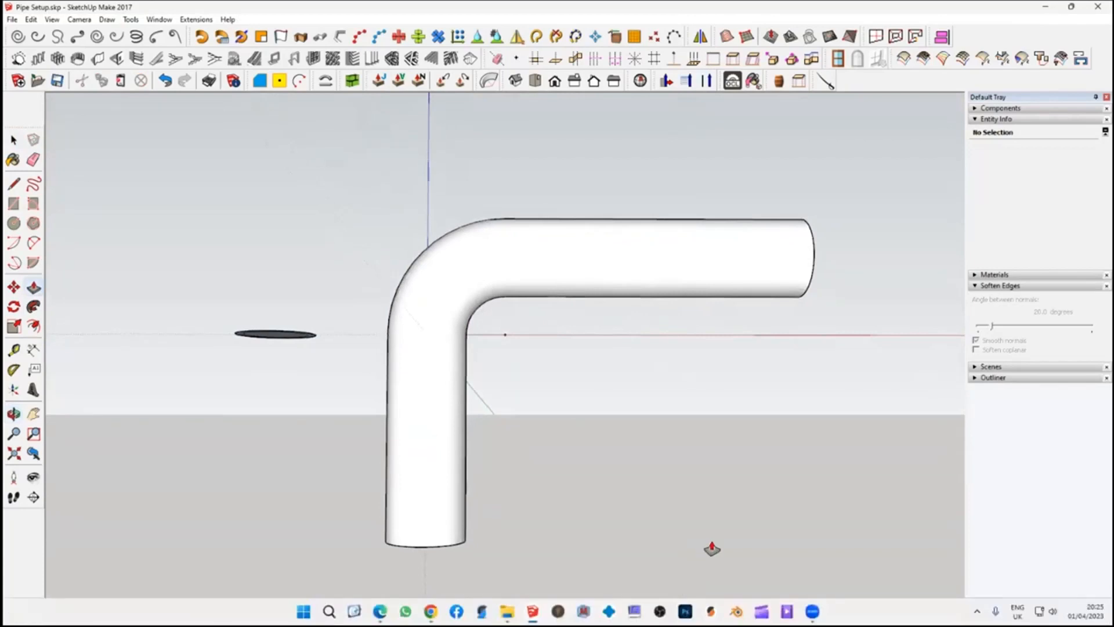
pyautogui.hotkey('ctrl', 'z')
pyautogui.hotkey('ctrl', 'z')
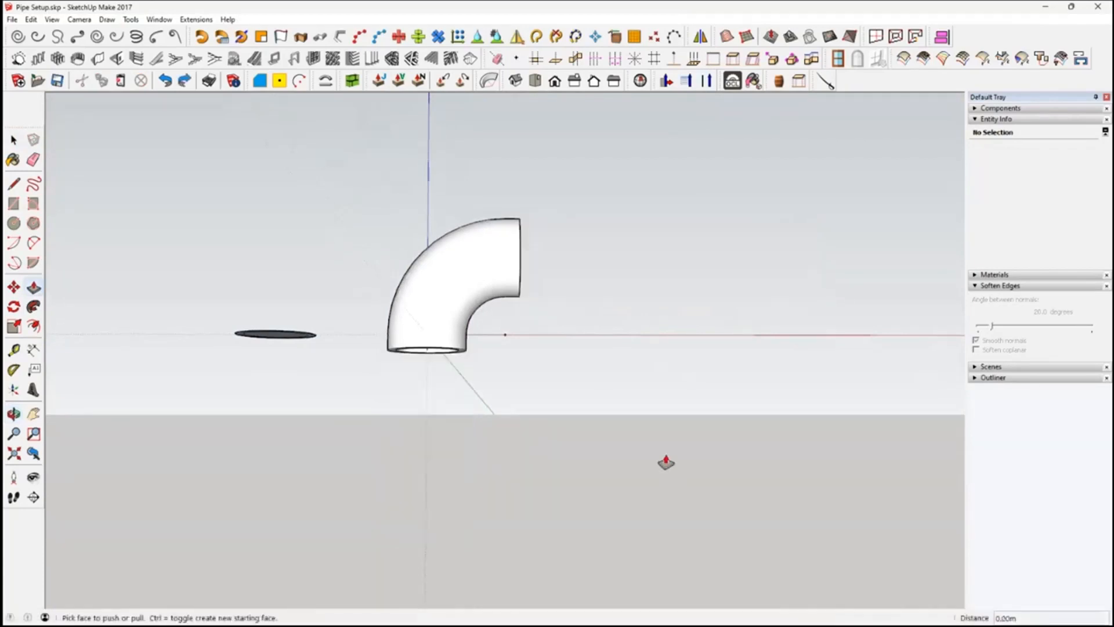
# - Select all connected geometry of the pipe bend and make it a group
pyautogui.click(13, 140)
pyautogui.moveTo(436, 342); pyautogui.dragTo(455, 322, button='middle')
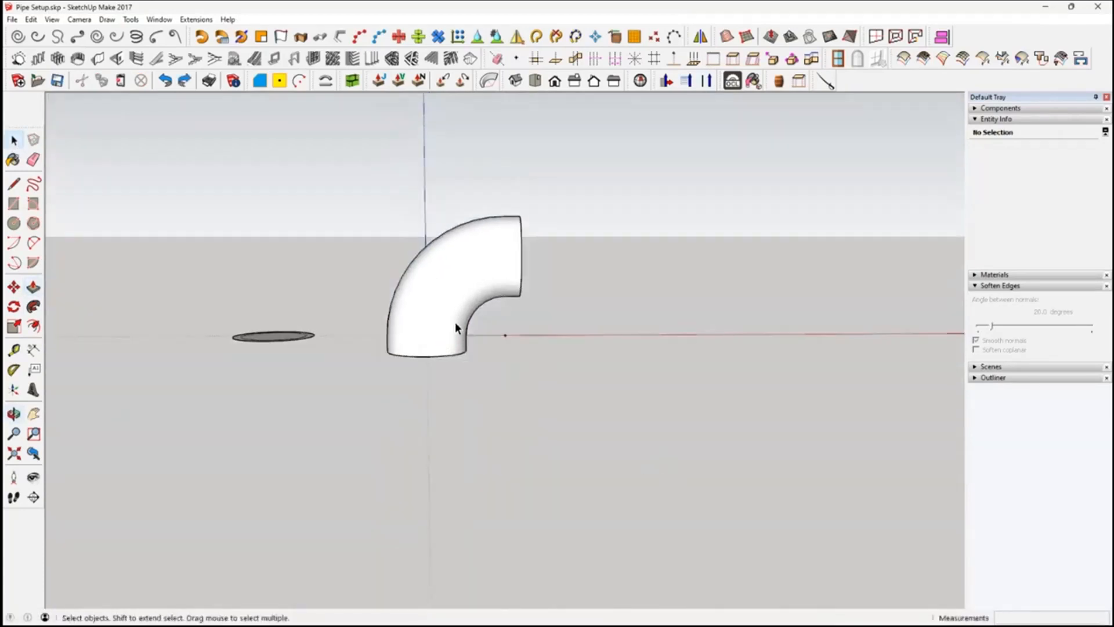
pyautogui.click(458, 306)
pyautogui.click(458, 301)
pyautogui.doubleClick(458, 300)
pyautogui.rightClick(459, 299)
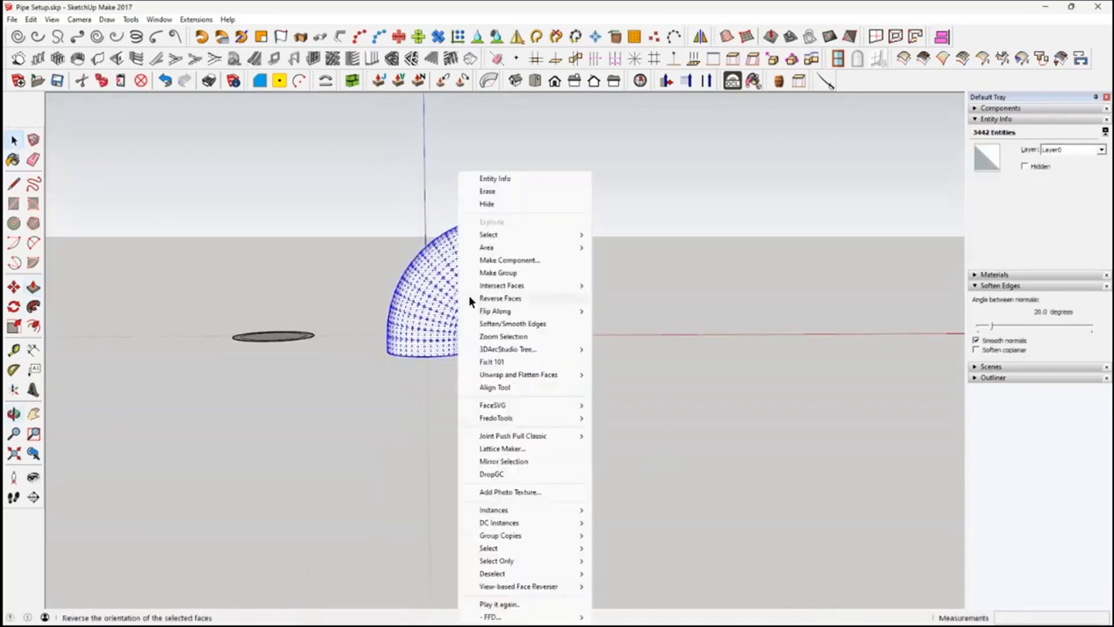
pyautogui.click(497, 261)
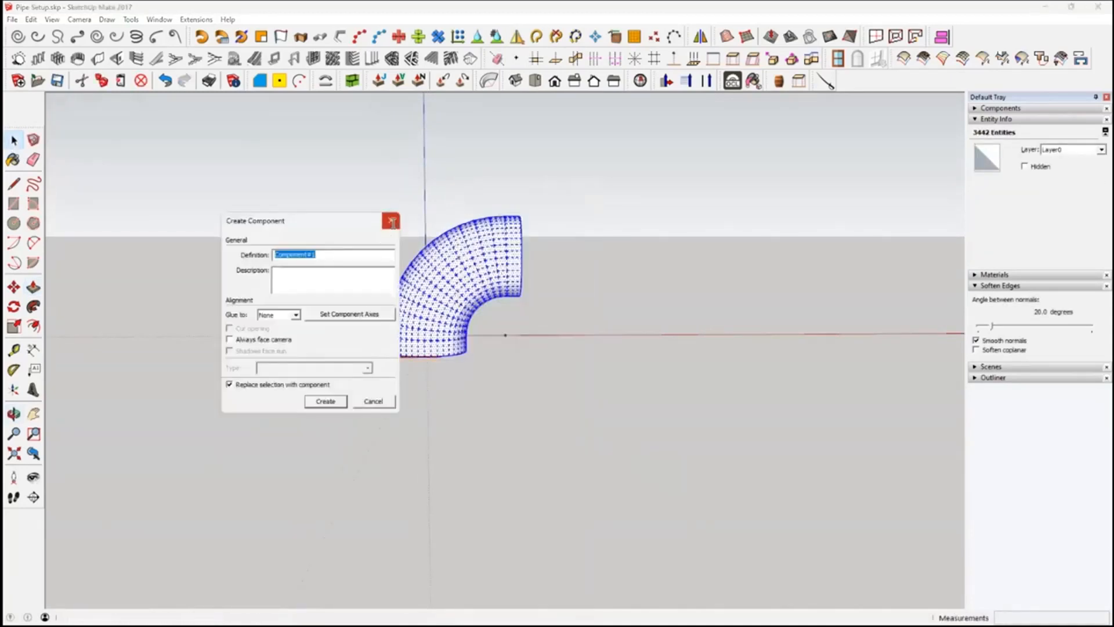
pyautogui.click(390, 220)
pyautogui.rightClick(439, 283)
pyautogui.click(472, 268)
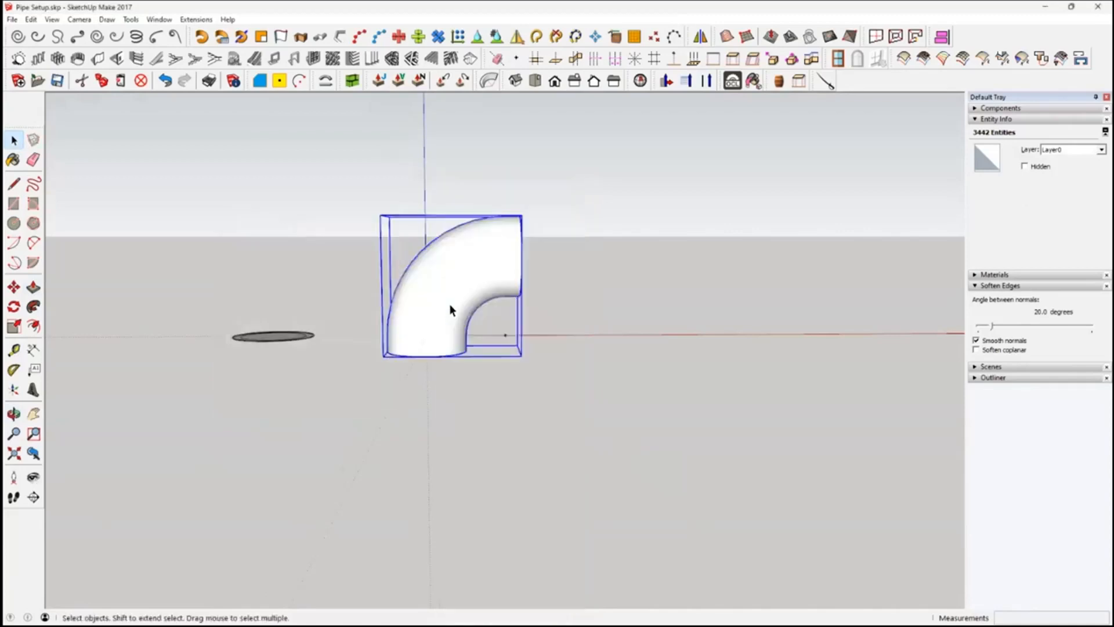
pyautogui.scroll(3, 458, 294)
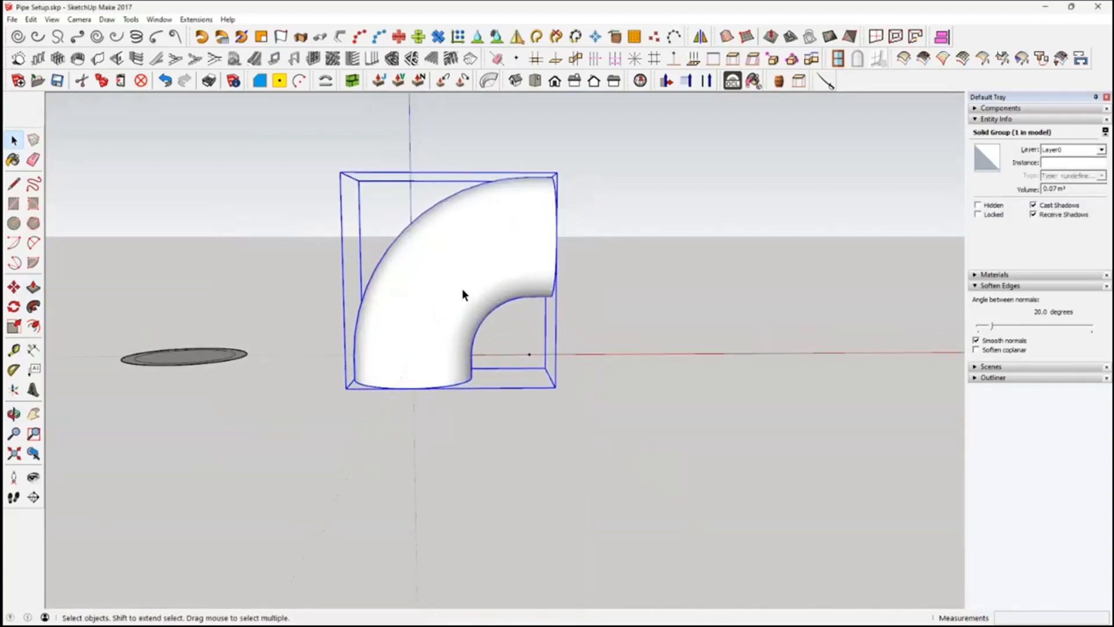
pyautogui.rightClick(461, 290)
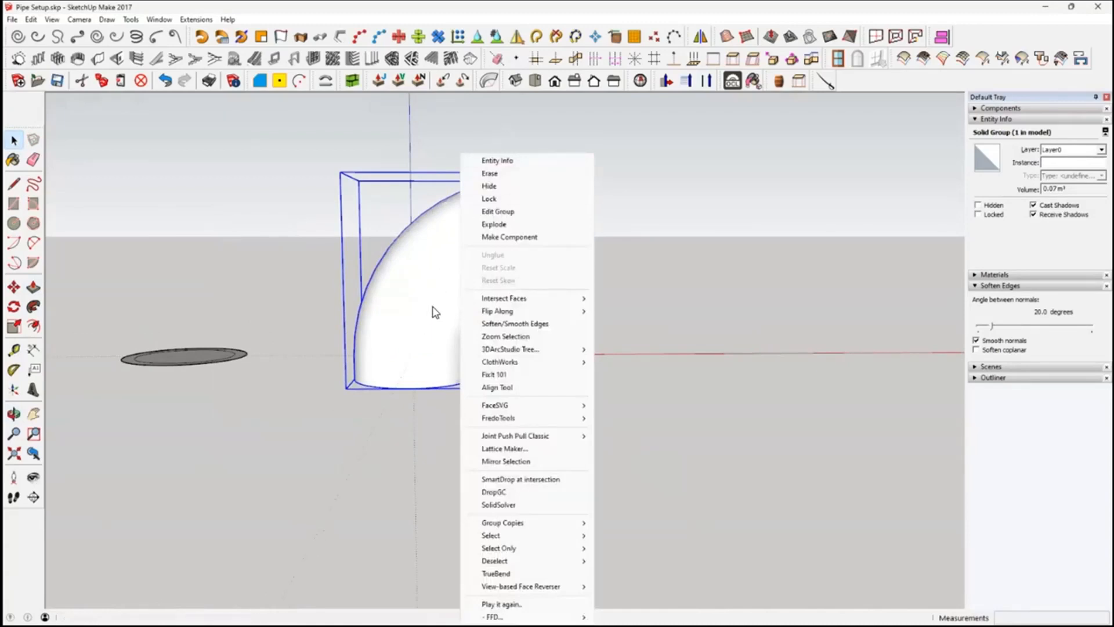
pyautogui.click(727, 343)
# - Open the pipe group, copy the ring face at its lower end, and close the group
pyautogui.moveTo(506, 365); pyautogui.dragTo(533, 169, button='middle')
pyautogui.scroll(4, 463, 350)
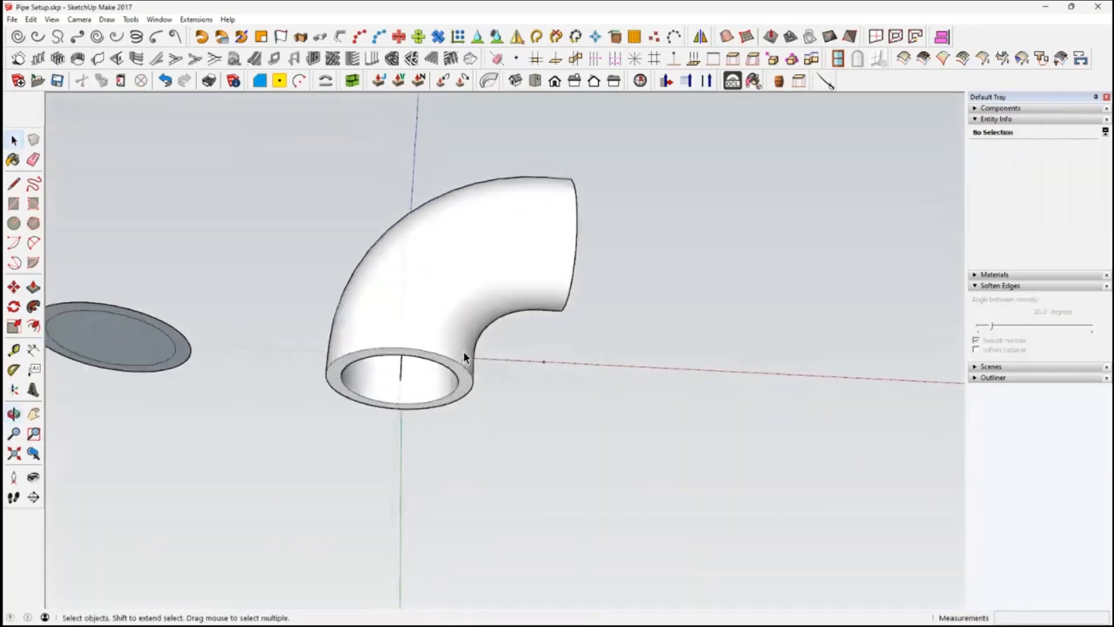
pyautogui.doubleClick(463, 386)
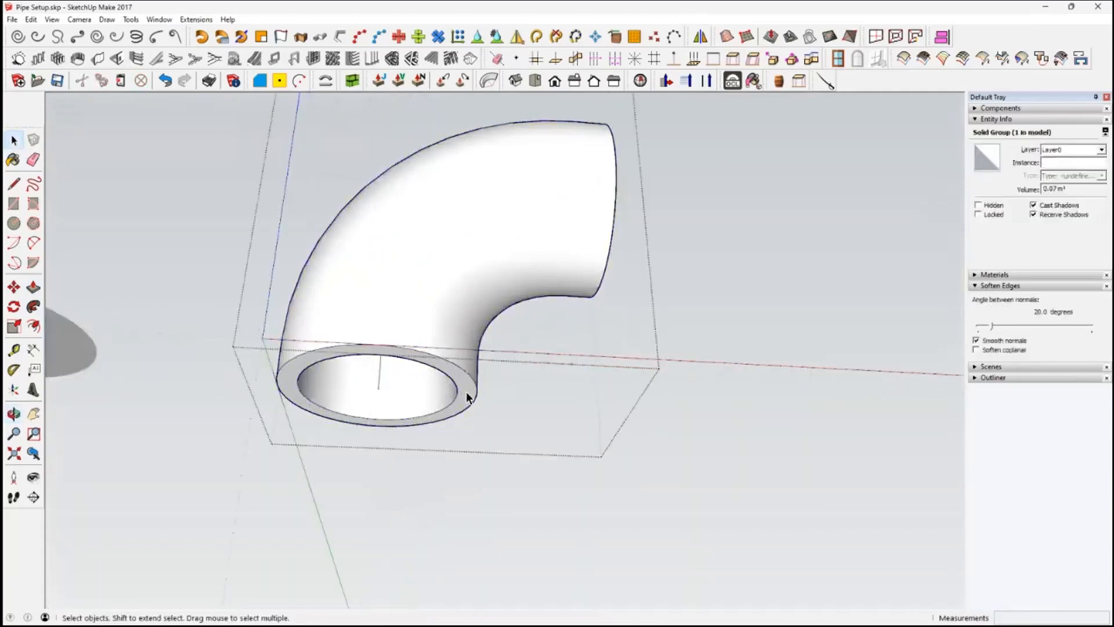
pyautogui.click(465, 391)
pyautogui.moveTo(461, 389); pyautogui.dragTo(456, 326, button='middle')
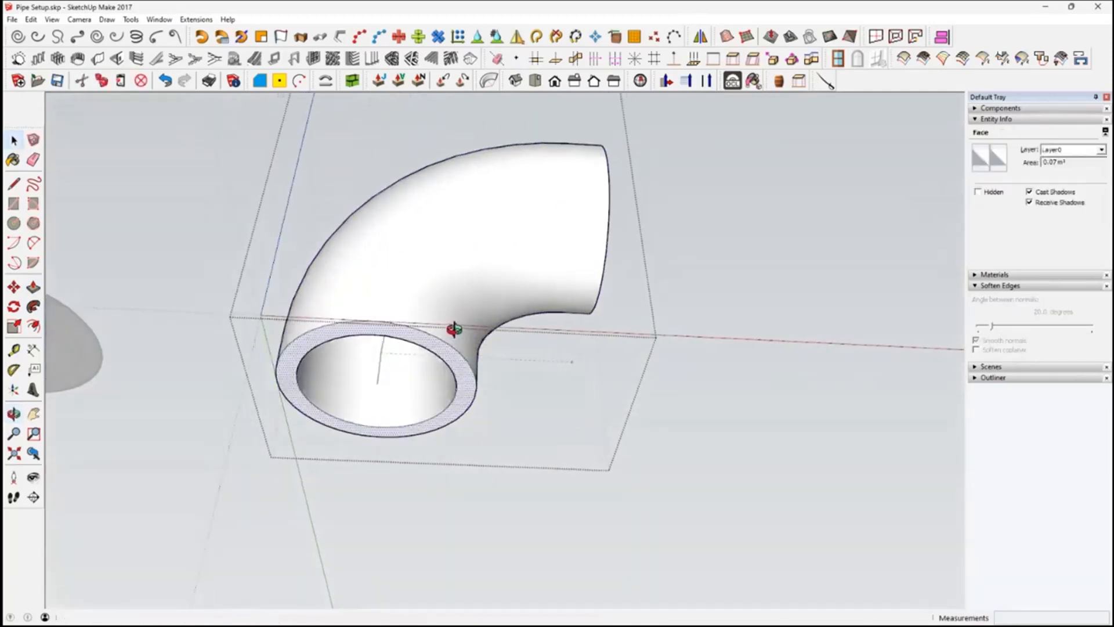
pyautogui.click(456, 264)
pyautogui.click(436, 410)
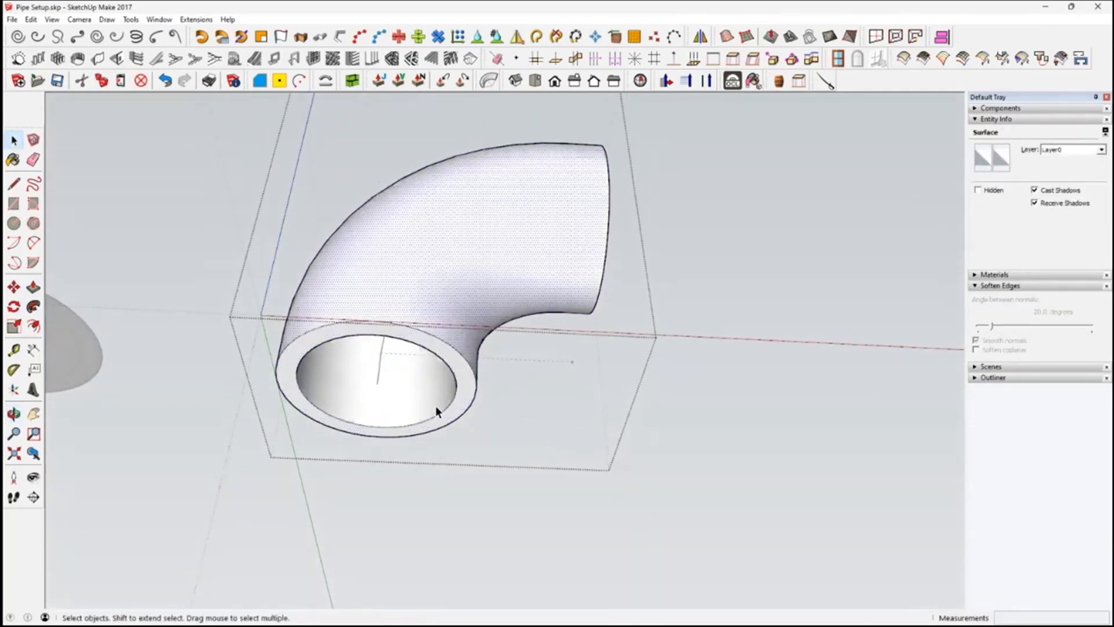
pyautogui.click(466, 401)
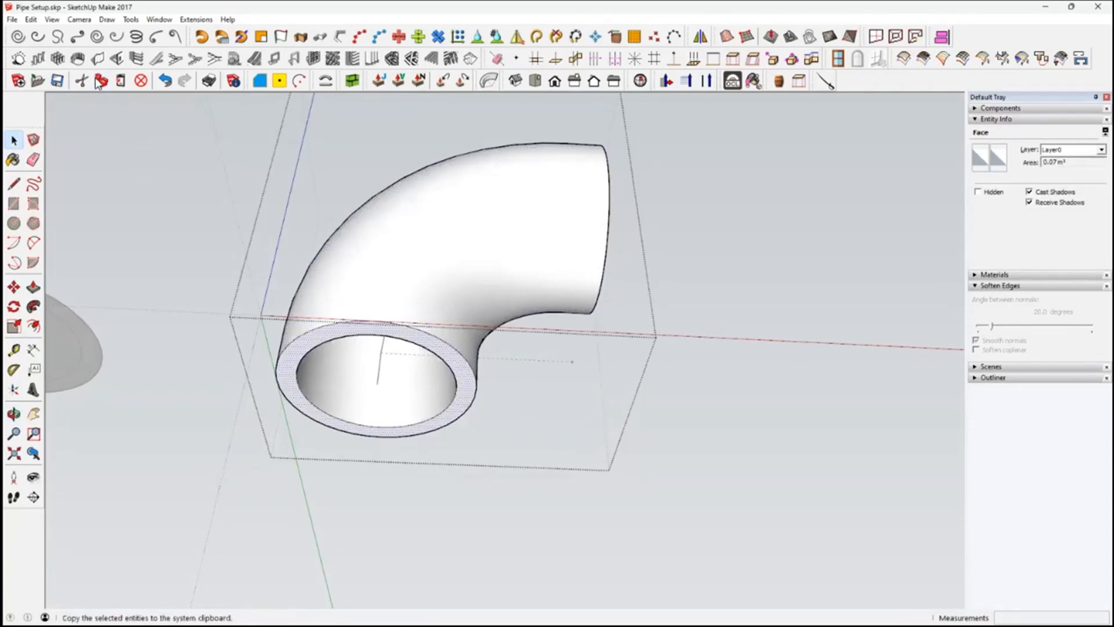
pyautogui.click(237, 277)
# - Hide the pipe group so that only the path remains at the origin
pyautogui.moveTo(236, 276); pyautogui.dragTo(462, 383, button='middle')
pyautogui.click(441, 294)
pyautogui.rightClick(442, 290)
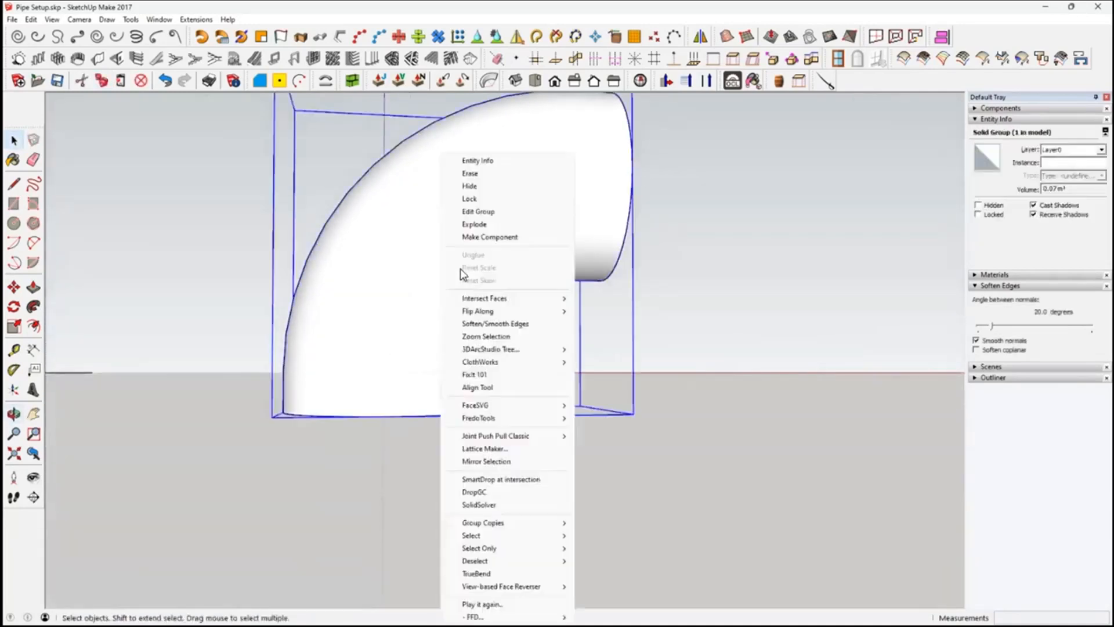
pyautogui.click(483, 188)
pyautogui.moveTo(575, 383); pyautogui.dragTo(570, 437, button='middle')
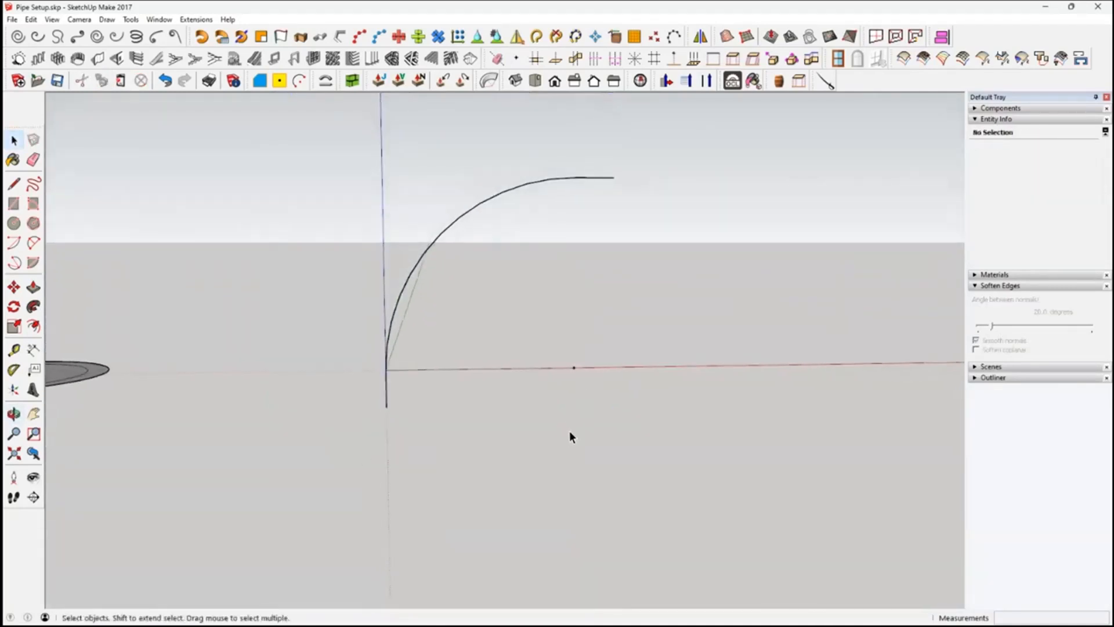
# - Paste the copied ring face in place at the lower end of the path
pyautogui.click(31, 19)
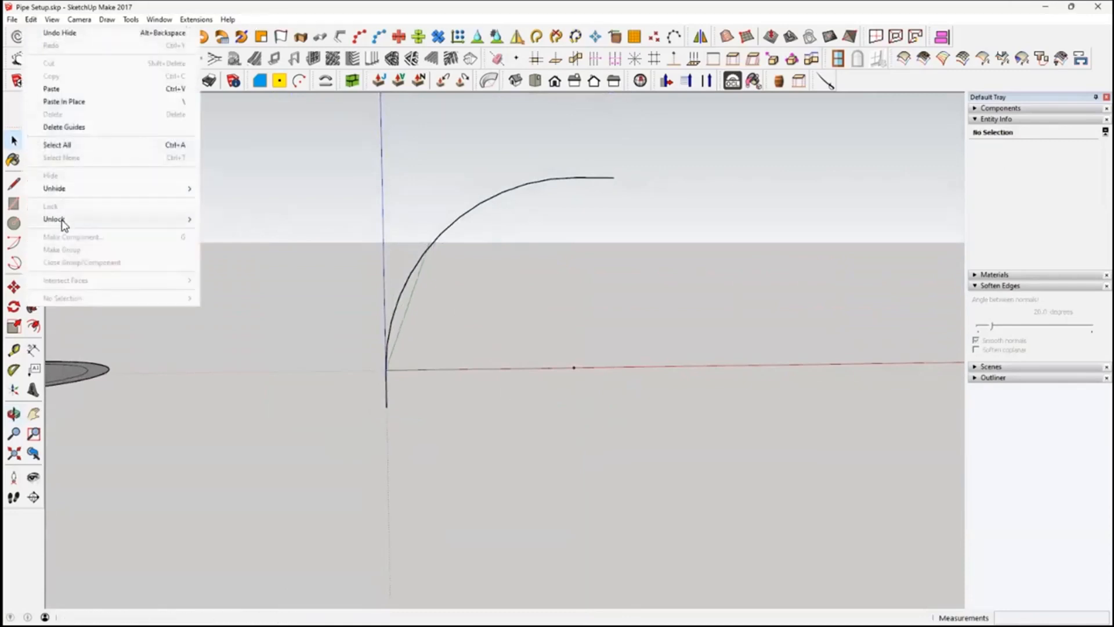
pyautogui.click(81, 107)
pyautogui.moveTo(197, 224); pyautogui.dragTo(455, 472, button='middle')
pyautogui.click(462, 433)
pyautogui.moveTo(462, 433); pyautogui.dragTo(468, 443, button='middle')
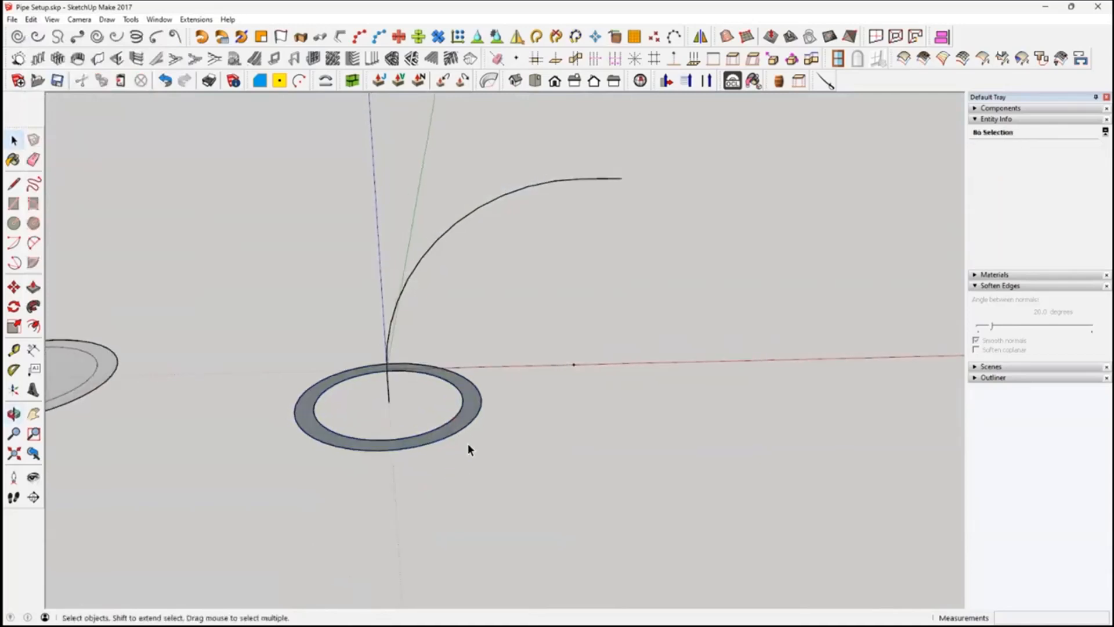
# - Select the welded path curve and explode it into separate edges
pyautogui.click(448, 232)
pyautogui.scroll(3, 432, 284)
pyautogui.moveTo(433, 279)
pyautogui.mouseDown(button='middle')
pyautogui.moveTo(381, 323)
pyautogui.moveTo(376, 452)
pyautogui.mouseUp(button='middle')
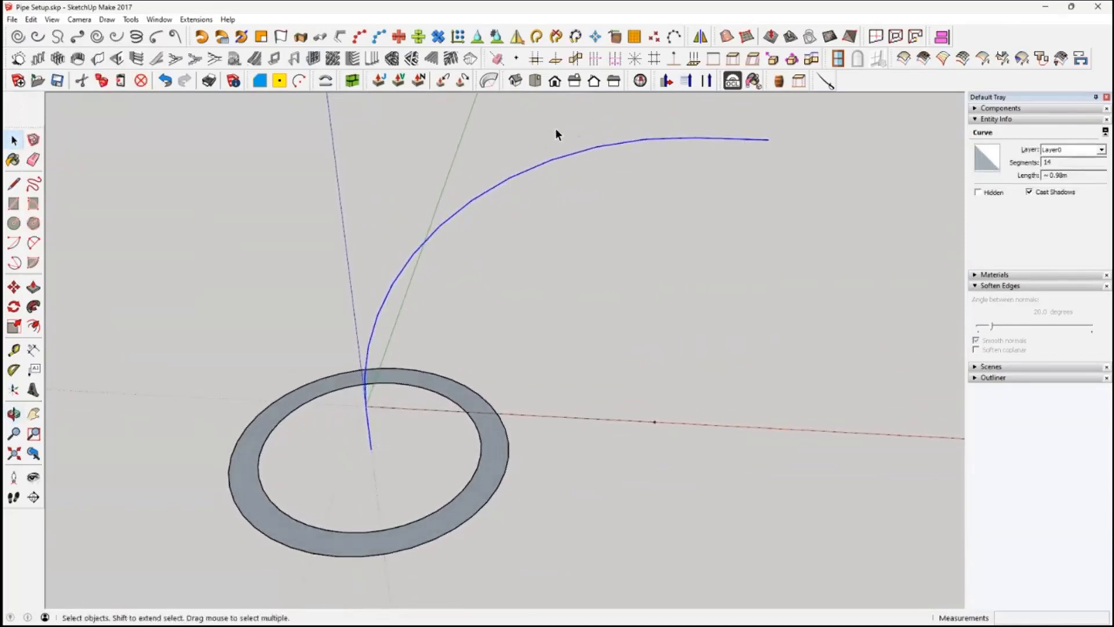
pyautogui.click(558, 37)
pyautogui.click(446, 319)
# - Delete the lowest segment of the arc, directly above the straight lower end line
pyautogui.moveTo(370, 433); pyautogui.dragTo(331, 443, button='middle')
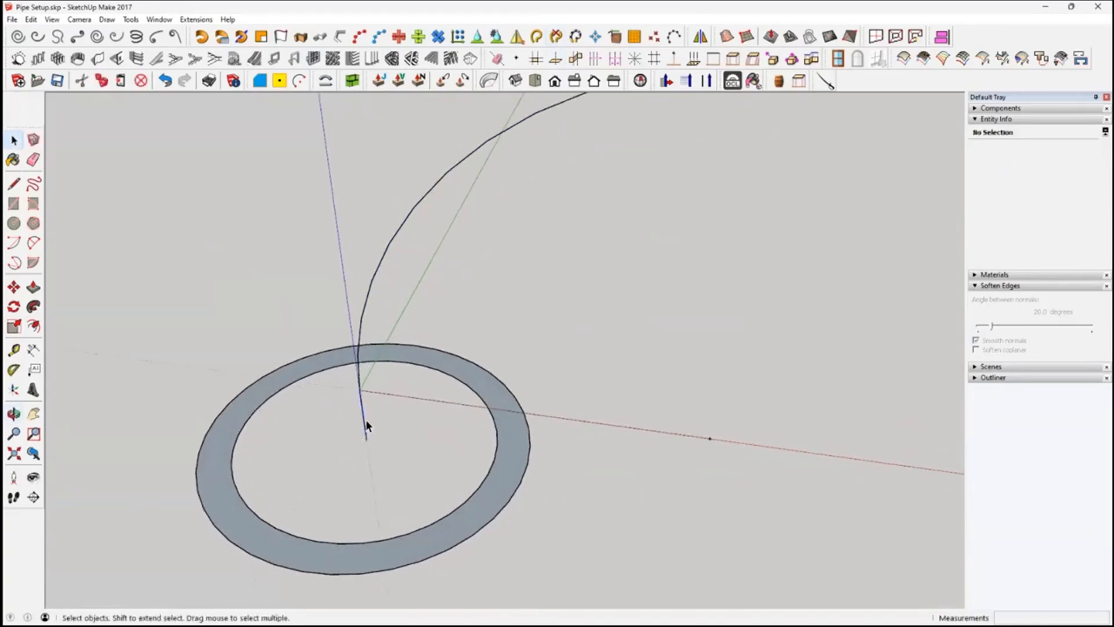
pyautogui.click(365, 427)
pyautogui.scroll(1, 364, 388)
pyautogui.moveTo(367, 390)
pyautogui.mouseDown(button='middle')
pyautogui.moveTo(326, 377)
pyautogui.moveTo(355, 386)
pyautogui.mouseUp(button='middle')
pyautogui.scroll(2, 355, 386)
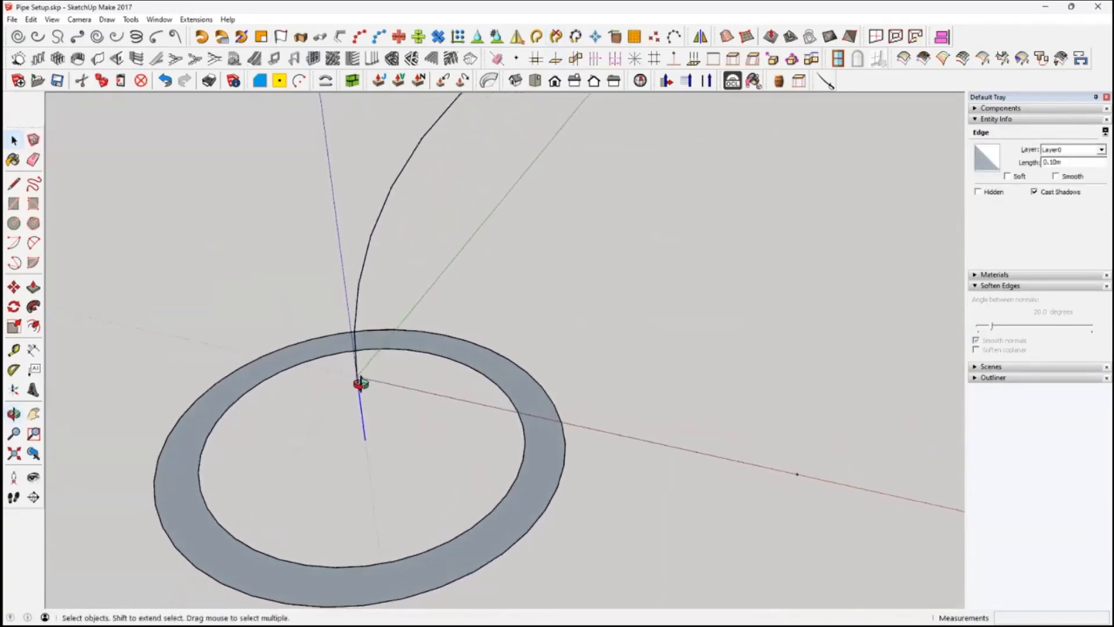
pyautogui.click(356, 385)
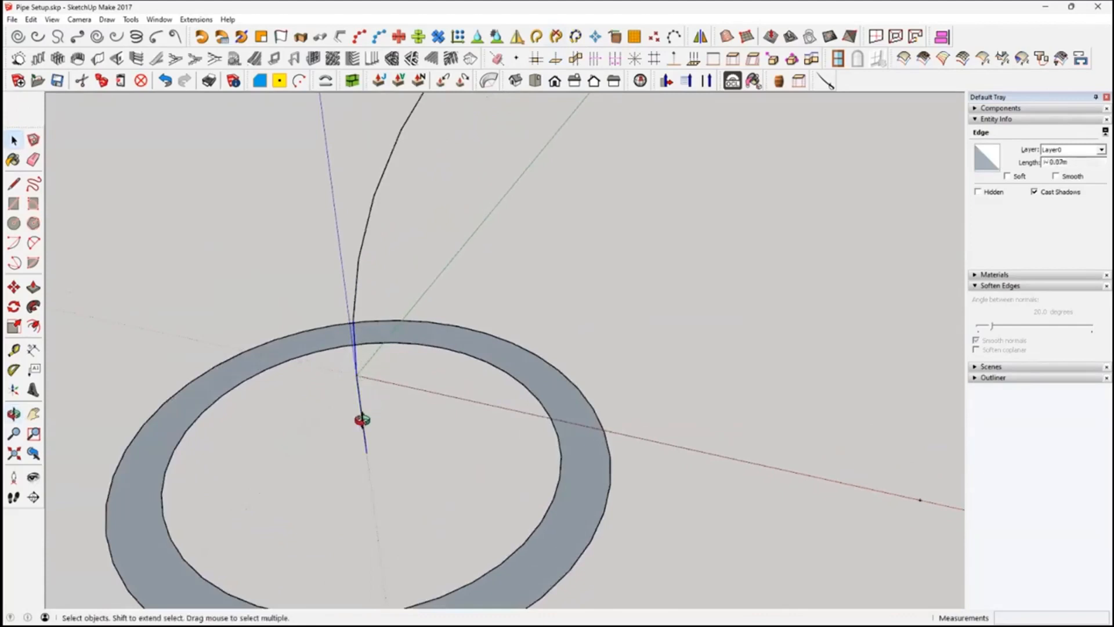
pyautogui.moveTo(359, 363); pyautogui.dragTo(366, 410, button='middle')
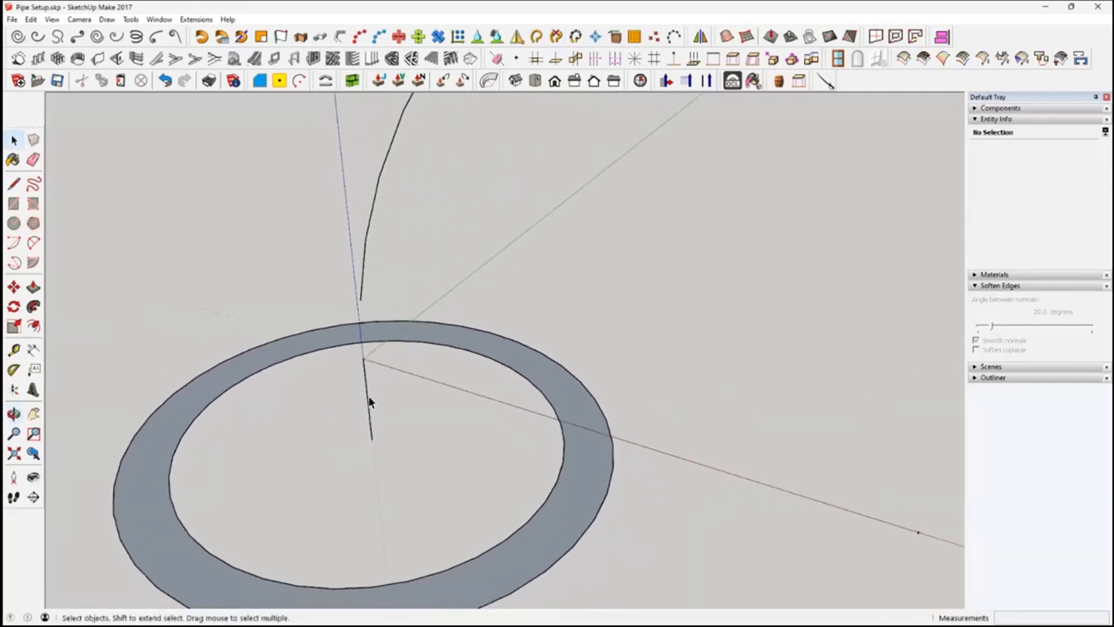
# - Delete the remaining arc edges of the exploded path, keeping only the short vertical line at the origin
pyautogui.click(364, 275)
pyautogui.scroll(-2, 365, 275)
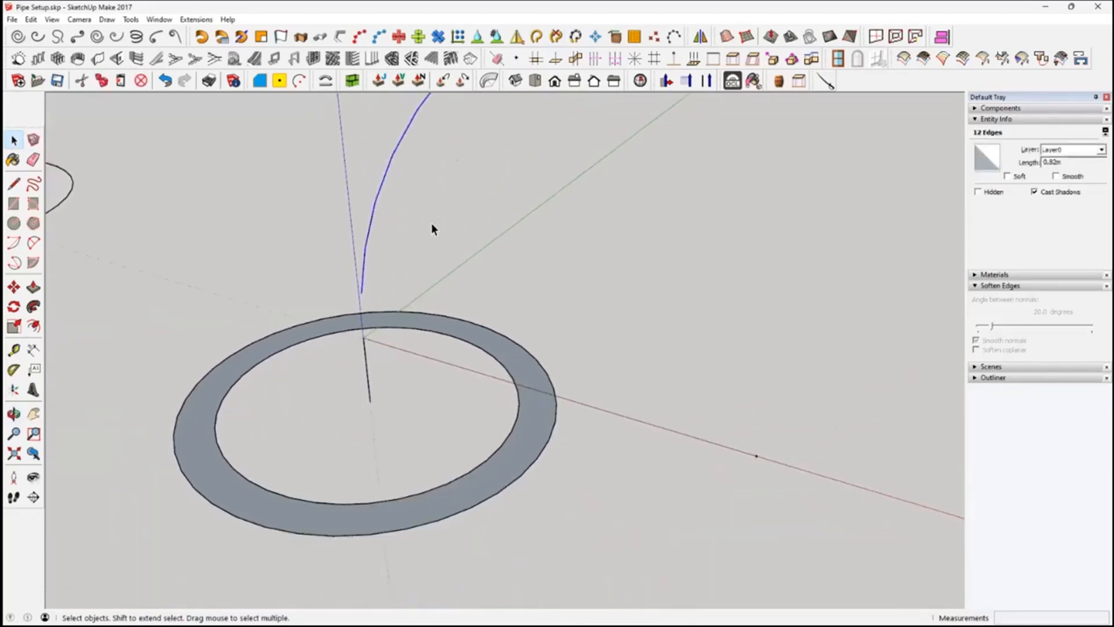
pyautogui.moveTo(533, 219); pyautogui.dragTo(432, 329, button='middle')
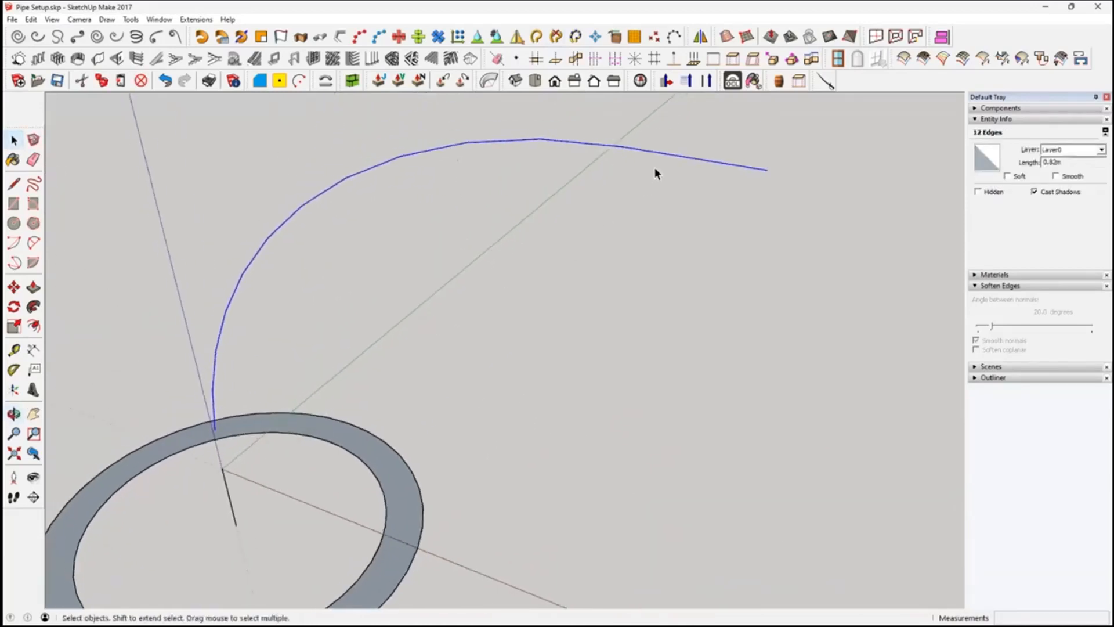
pyautogui.press('Delete')
pyautogui.moveTo(611, 246)
pyautogui.mouseDown(button='middle')
pyautogui.moveTo(455, 321)
pyautogui.moveTo(517, 256)
pyautogui.moveTo(485, 308)
pyautogui.moveTo(601, 309)
pyautogui.mouseUp(button='middle')
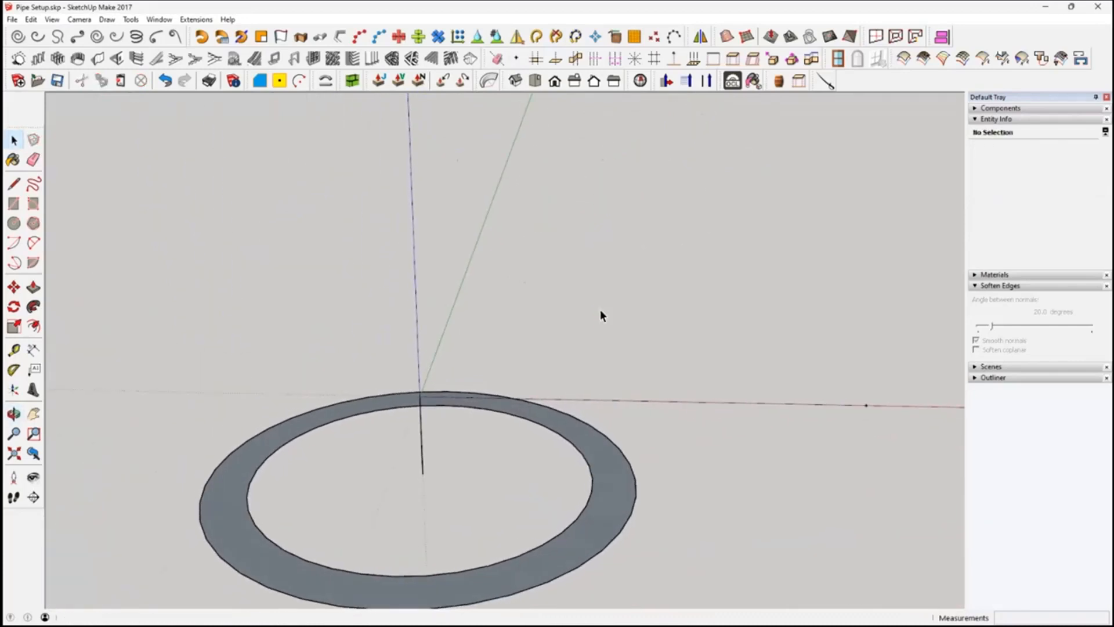
# - Draw a 1 m vertical line upward along the blue axis from the upper end of the short line at the origin
pyautogui.click(14, 184)
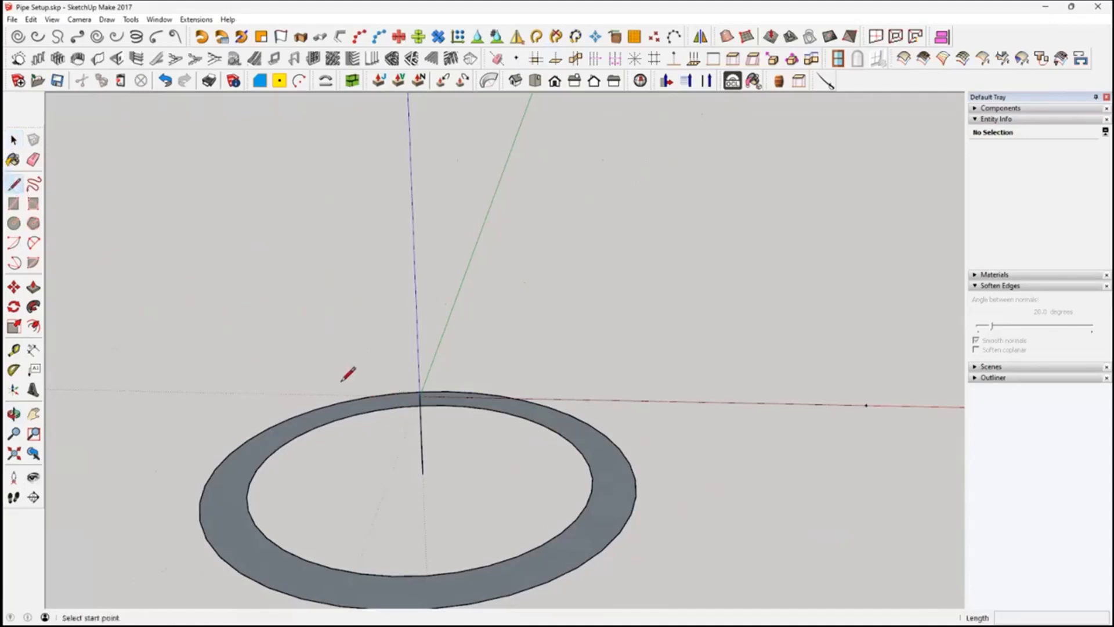
pyautogui.click(419, 396)
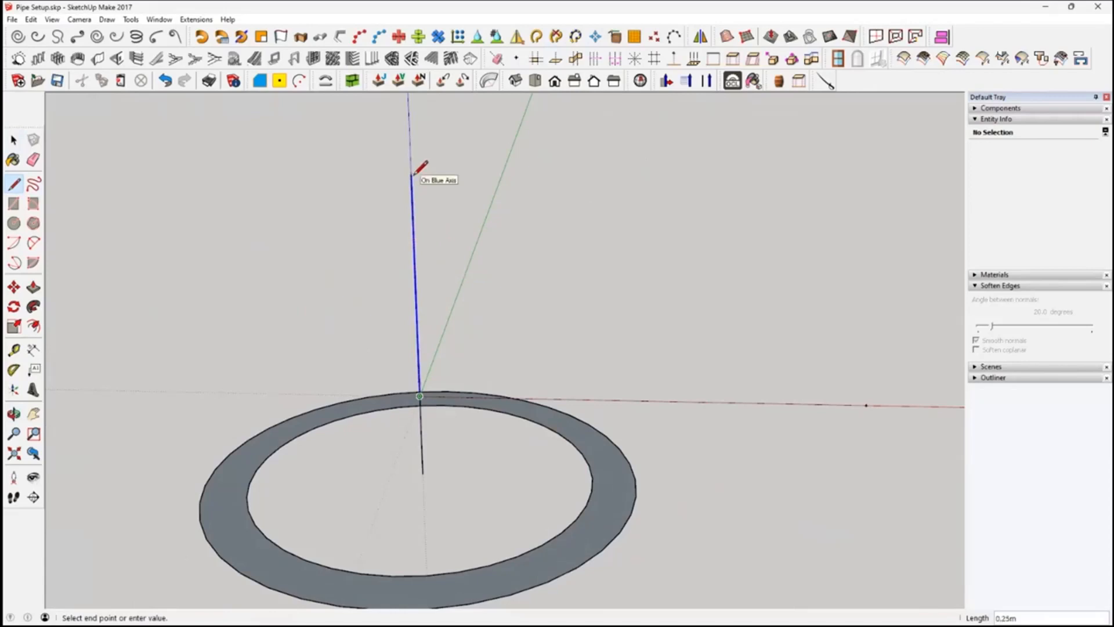
pyautogui.click(13, 141)
# - Select the short lower line and the long vertical line and join them into one curve
pyautogui.moveTo(423, 478); pyautogui.dragTo(403, 440, button='middle')
pyautogui.click(419, 433)
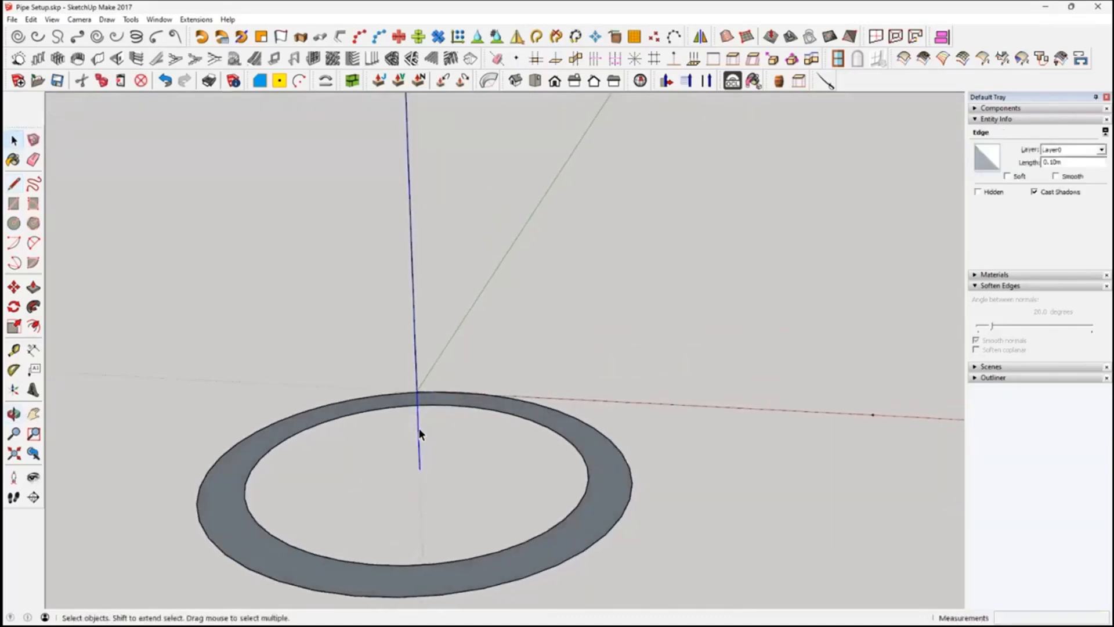
pyautogui.click(421, 405)
pyautogui.click(538, 38)
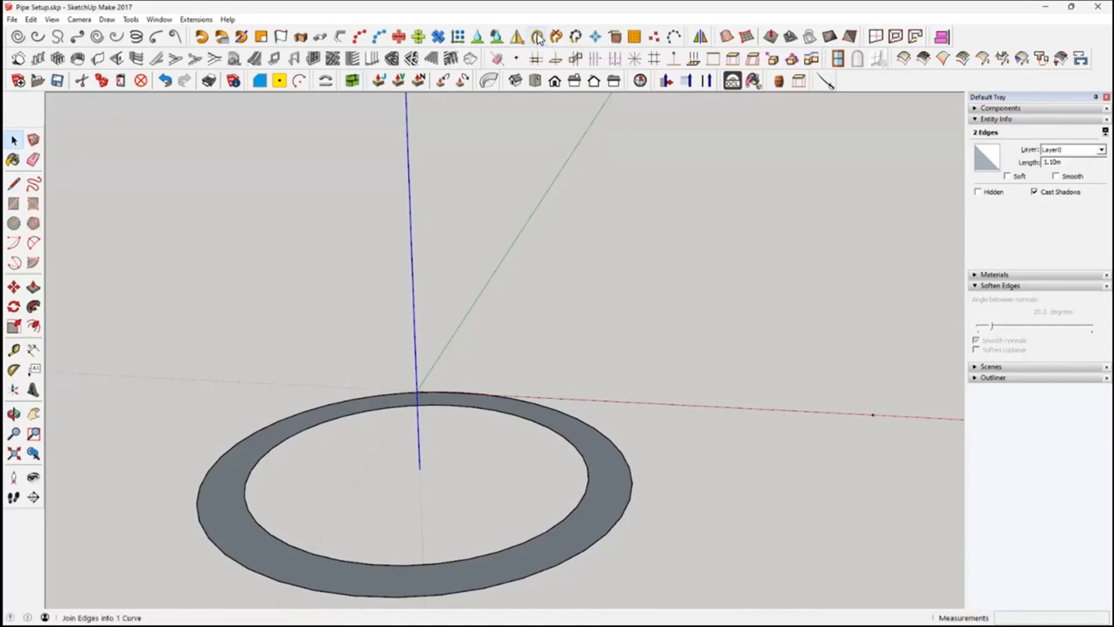
pyautogui.click(441, 344)
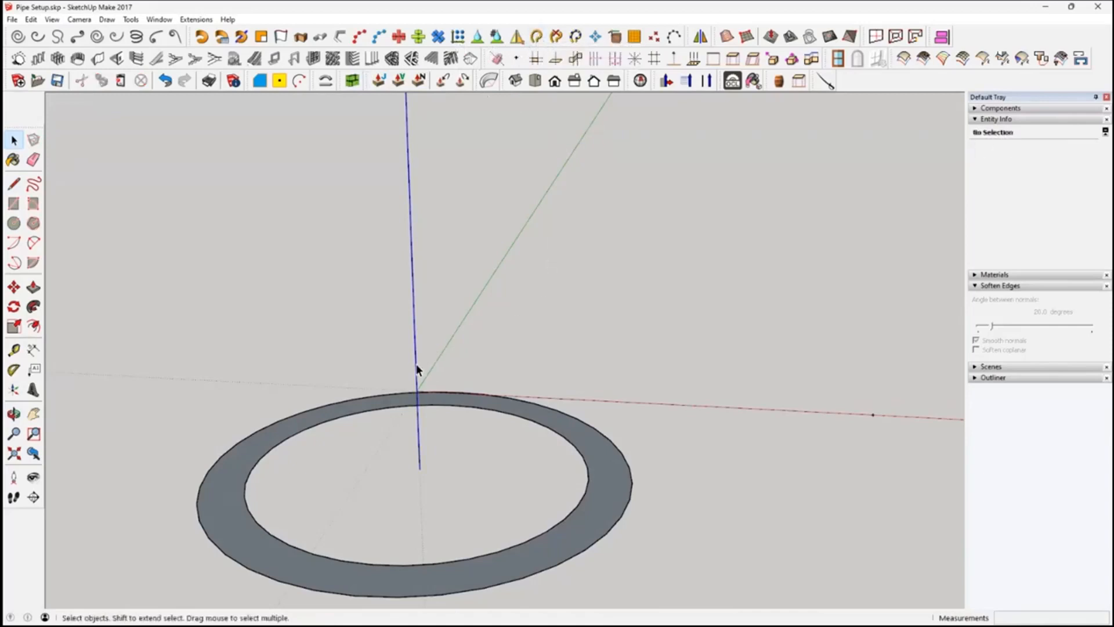
# - Extrude the ring face along the joined vertical curve with Follow Me to form a straight hollow pipe
pyautogui.click(416, 368)
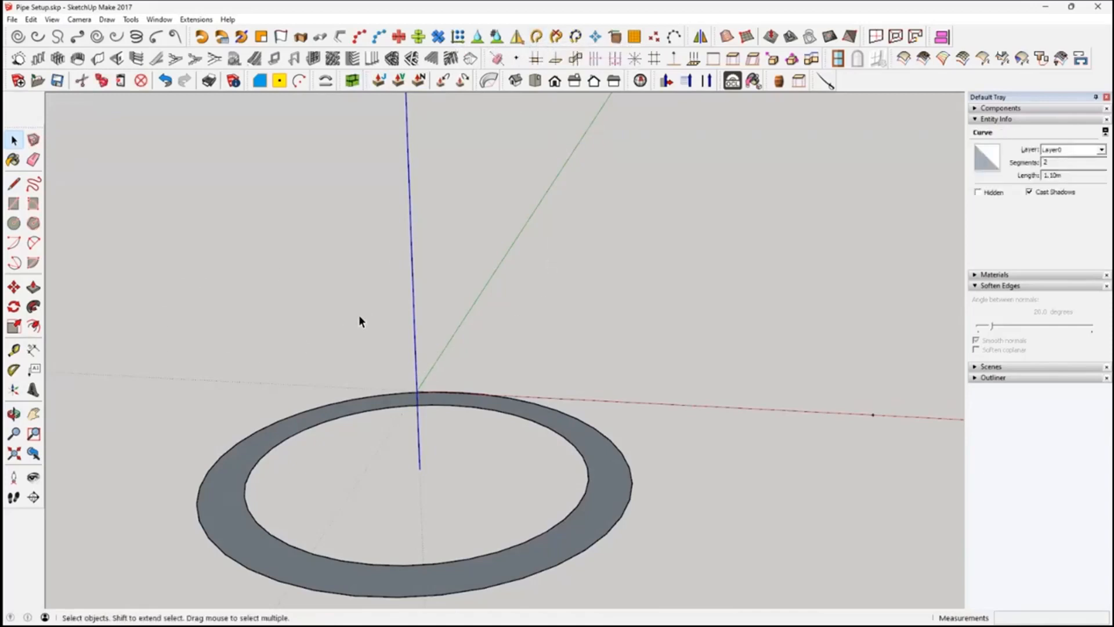
pyautogui.moveTo(438, 305); pyautogui.dragTo(490, 280, button='middle')
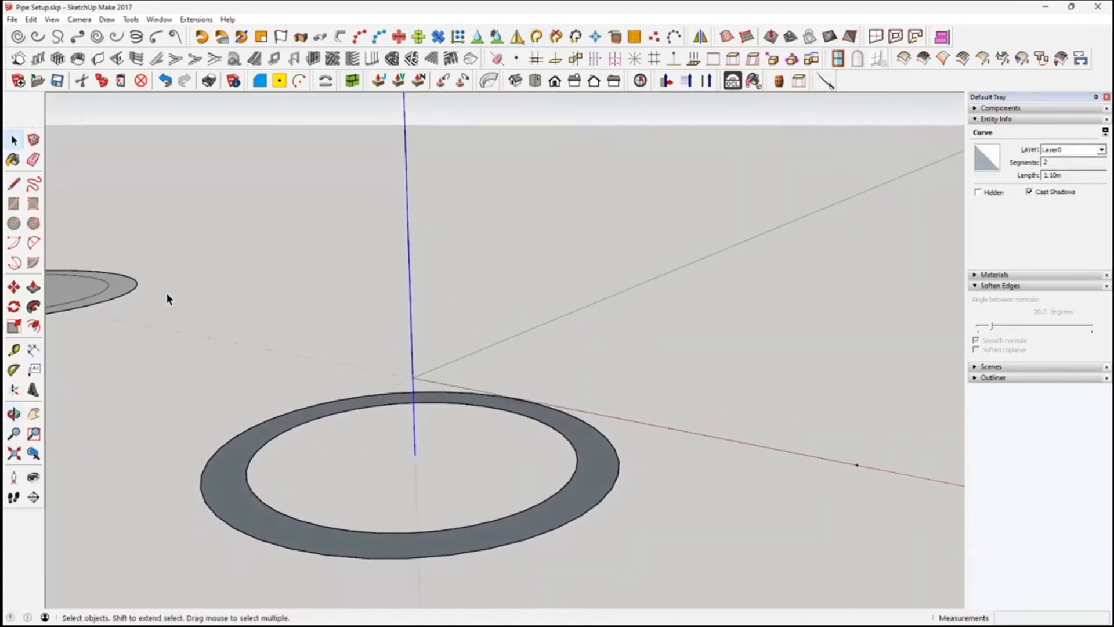
pyautogui.click(33, 307)
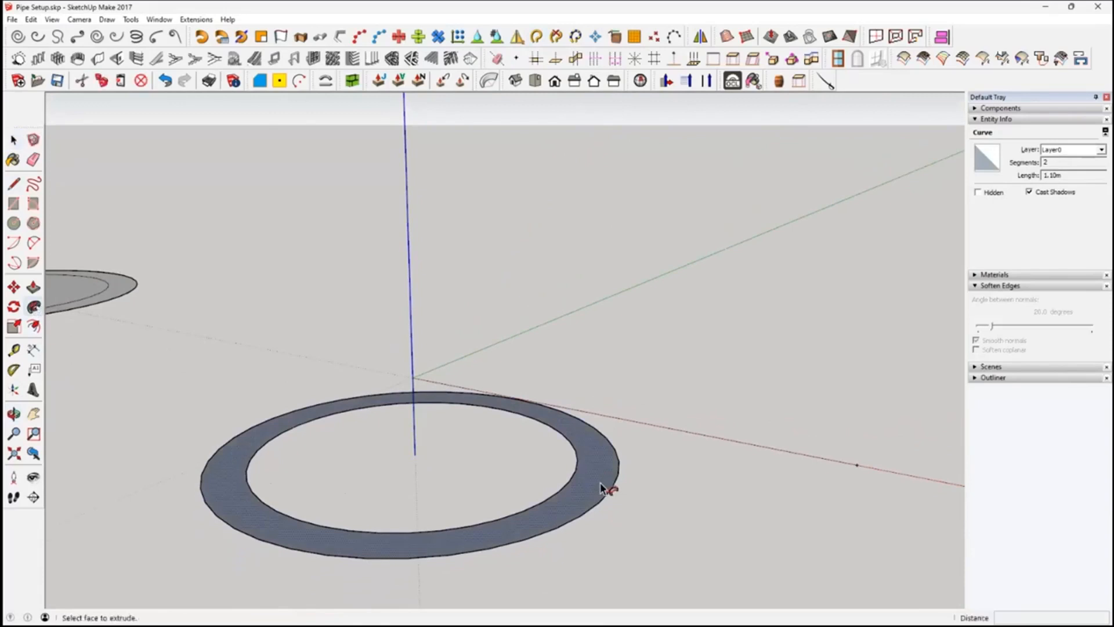
pyautogui.click(596, 483)
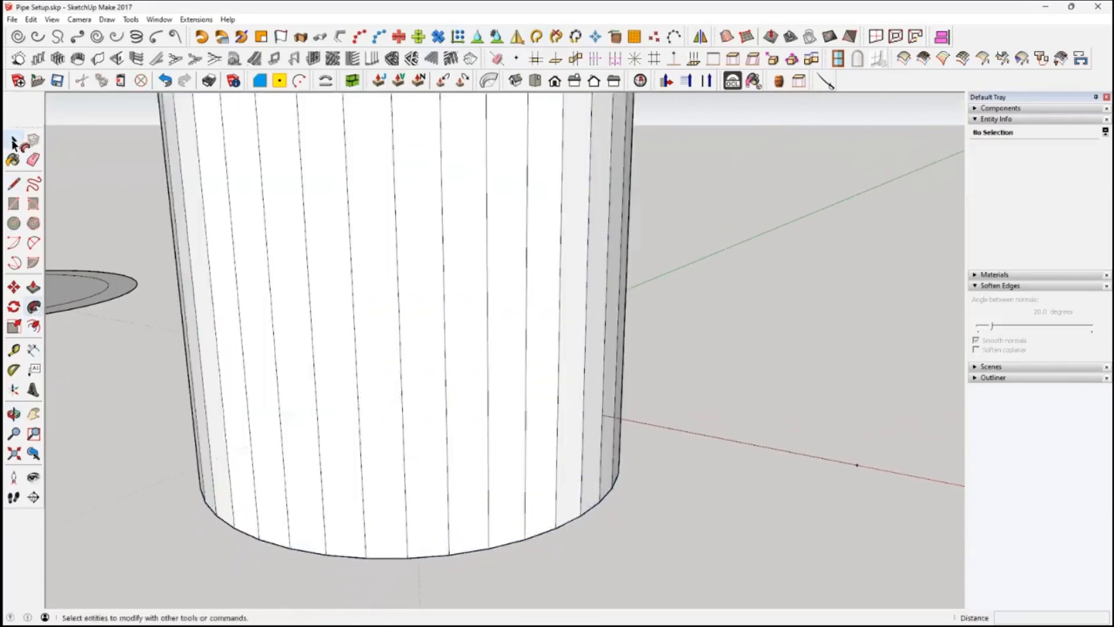
pyautogui.click(14, 140)
pyautogui.scroll(-3, 442, 355)
pyautogui.scroll(-2, 468, 376)
pyautogui.moveTo(460, 366); pyautogui.dragTo(624, 527, button='middle')
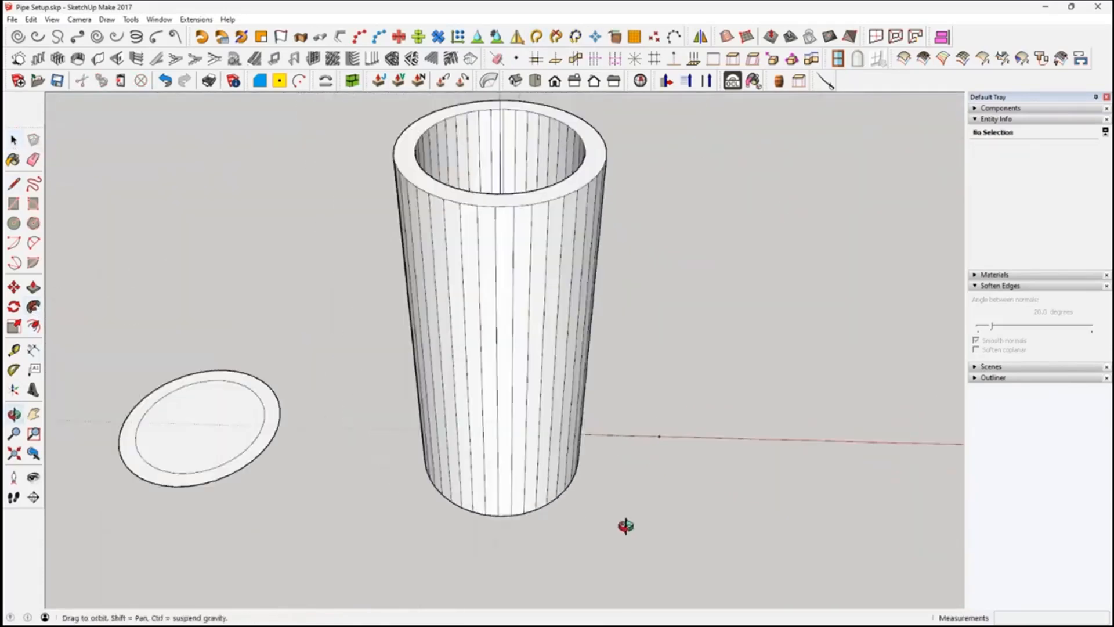
pyautogui.scroll(-2, 602, 465)
pyautogui.moveTo(602, 465); pyautogui.dragTo(528, 344, button='middle')
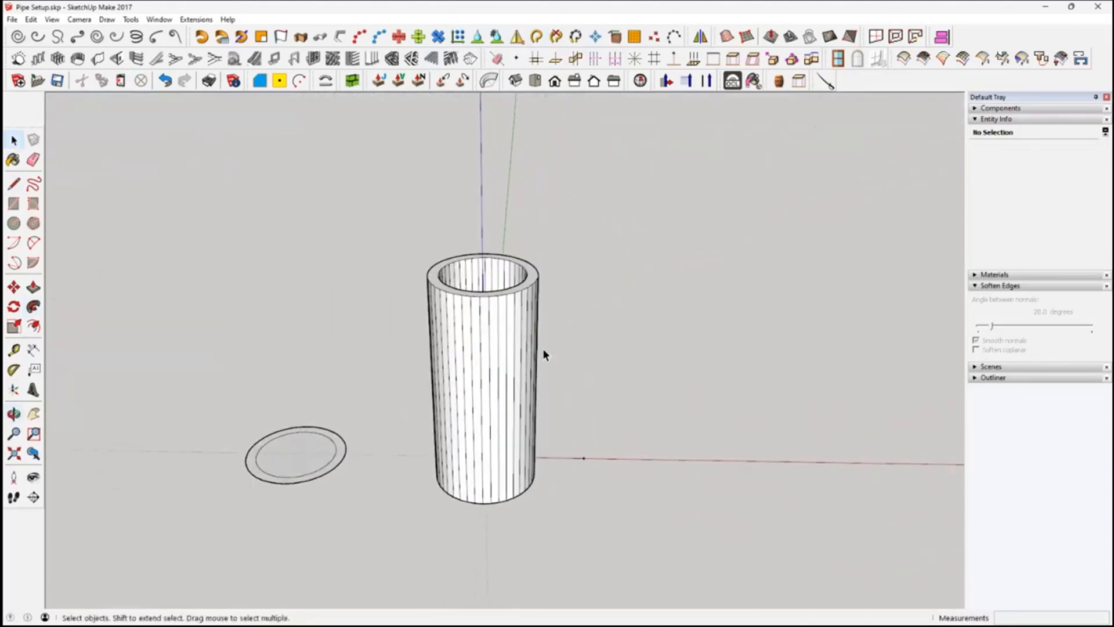
# - Select the whole straight pipe and soften and smooth its edges
pyautogui.moveTo(361, 208); pyautogui.dragTo(554, 539)
pyautogui.rightClick(494, 411)
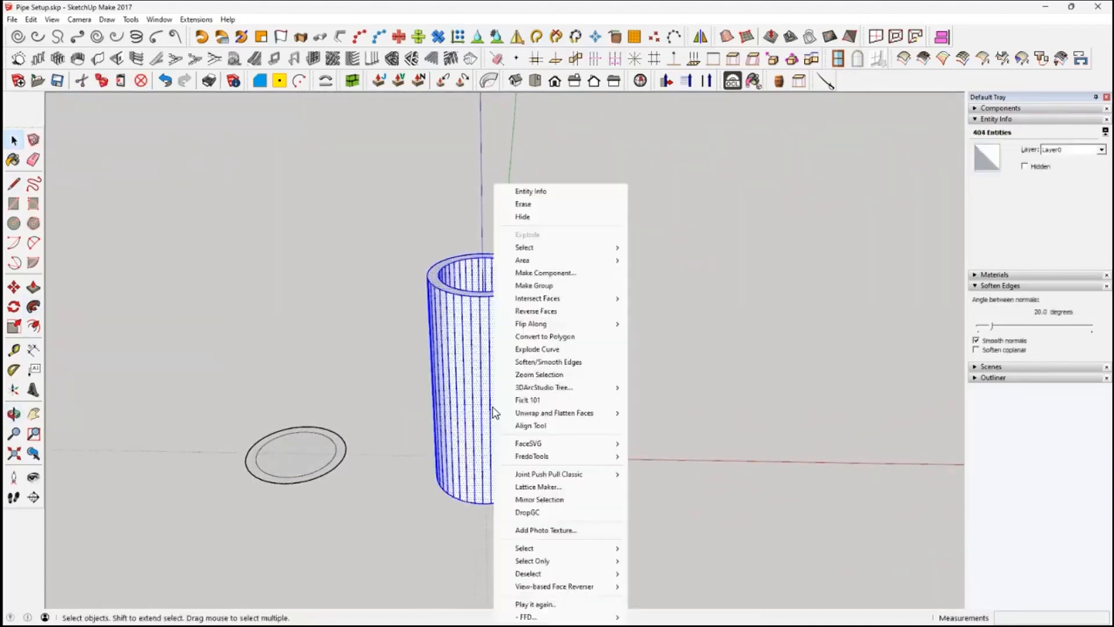
pyautogui.click(574, 364)
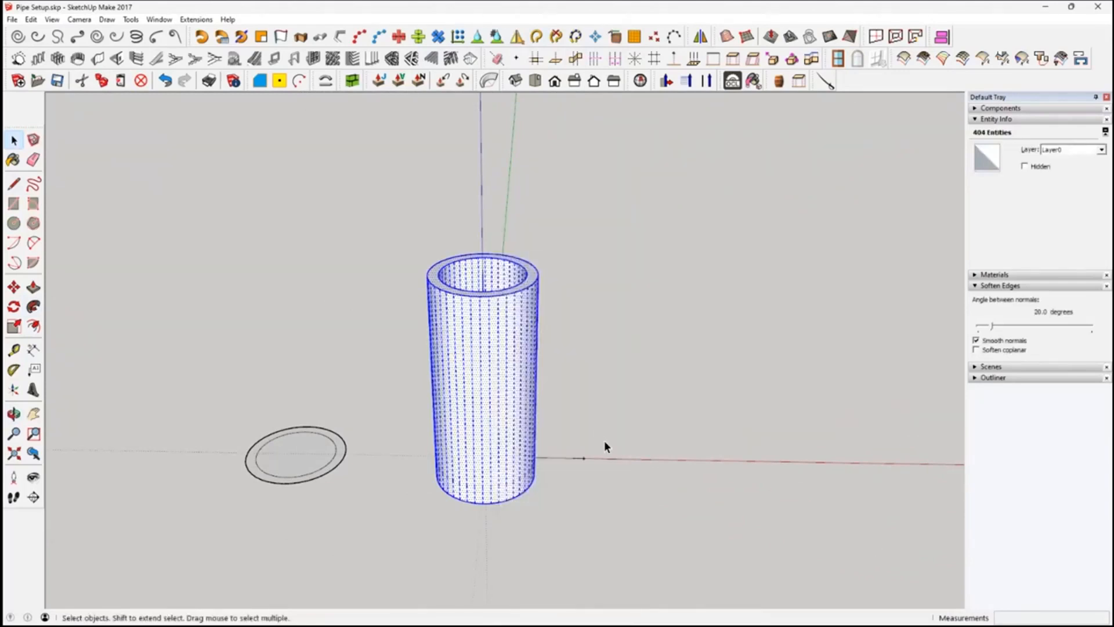
pyautogui.click(625, 417)
# - Select the connected geometry of the straight pipe and make it a group
pyautogui.moveTo(418, 328); pyautogui.dragTo(550, 333, button='middle')
pyautogui.click(490, 387)
pyautogui.tripleClick(491, 389)
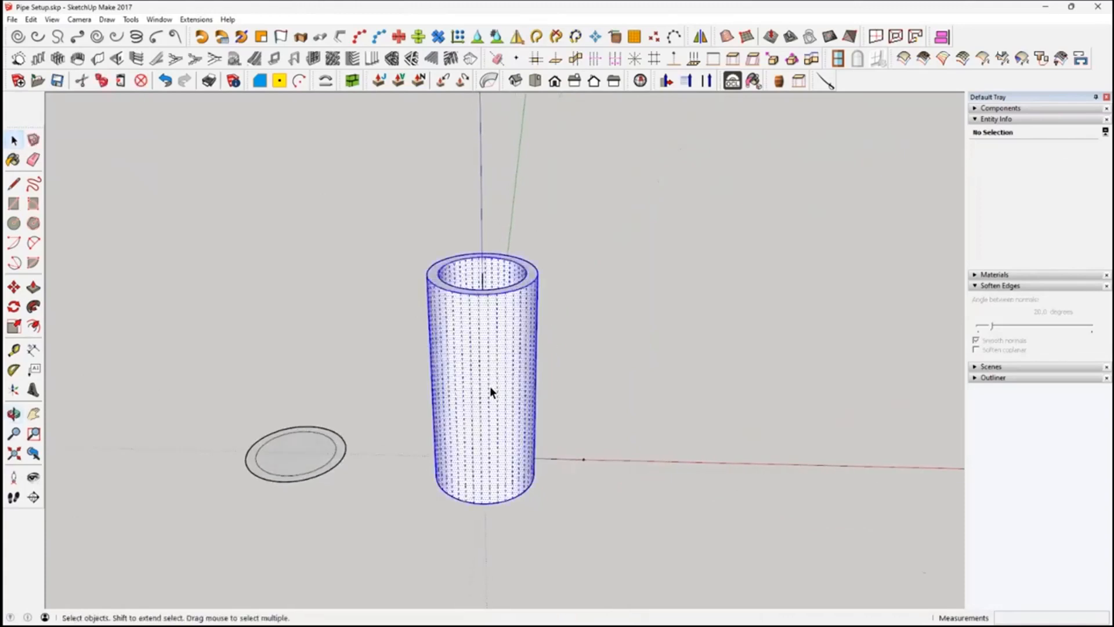
pyautogui.rightClick(491, 389)
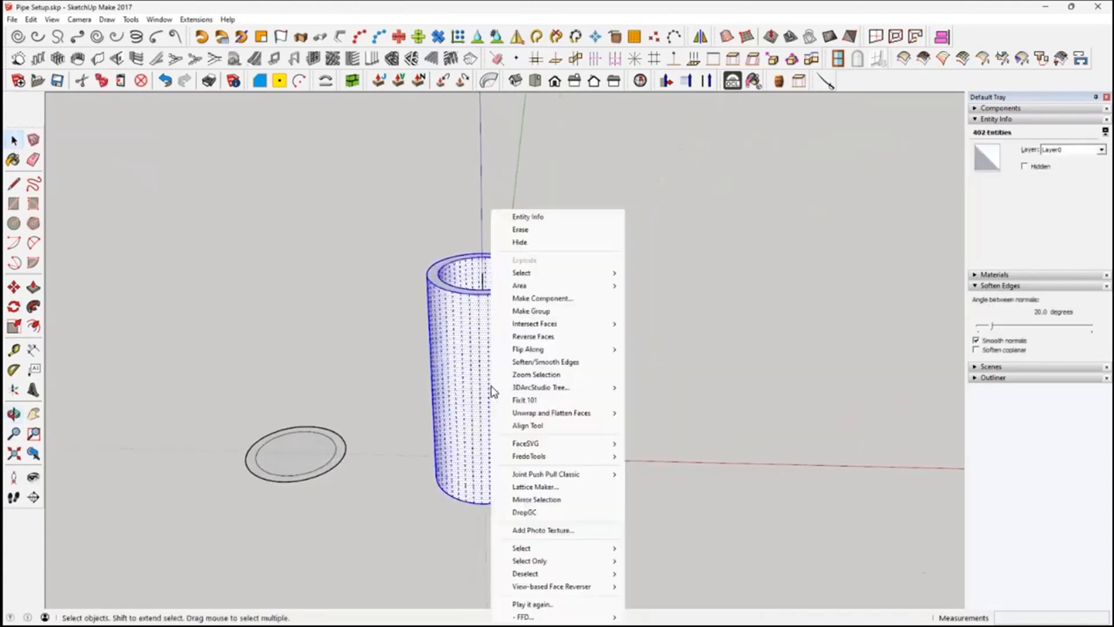
pyautogui.click(555, 314)
pyautogui.click(674, 384)
pyautogui.moveTo(588, 382); pyautogui.dragTo(638, 349, button='middle')
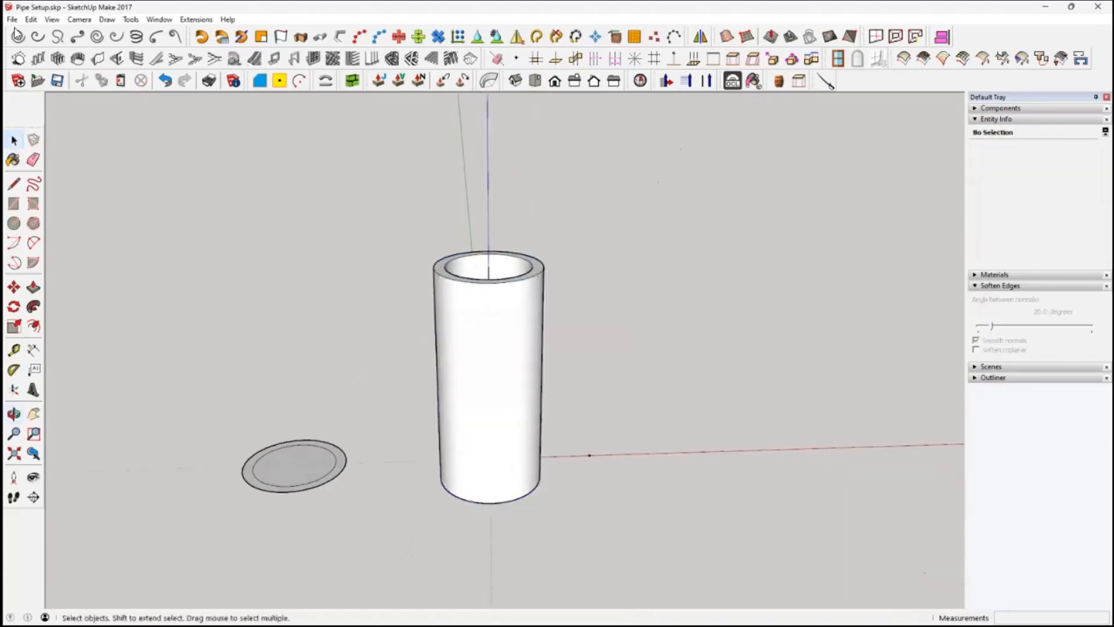
# - Unhide all hidden geometry to bring back the bent pipe beside the straight one
pyautogui.click(31, 20)
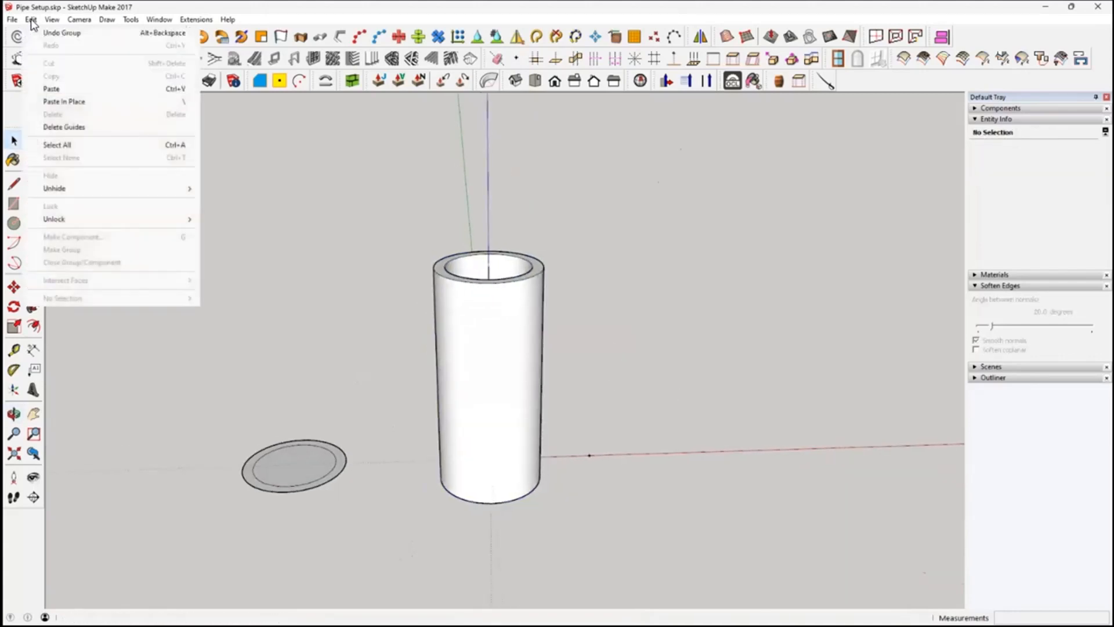
pyautogui.moveTo(110, 189)
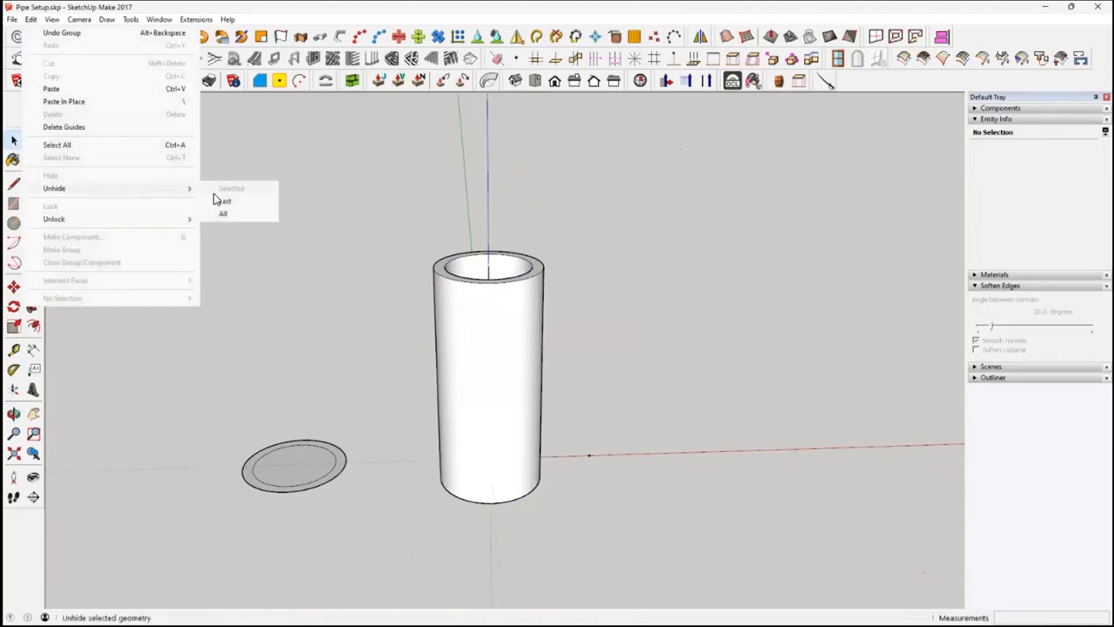
pyautogui.click(246, 213)
pyautogui.moveTo(305, 337); pyautogui.dragTo(611, 400, button='middle')
pyautogui.scroll(5, 510, 442)
pyautogui.scroll(-2, 440, 490)
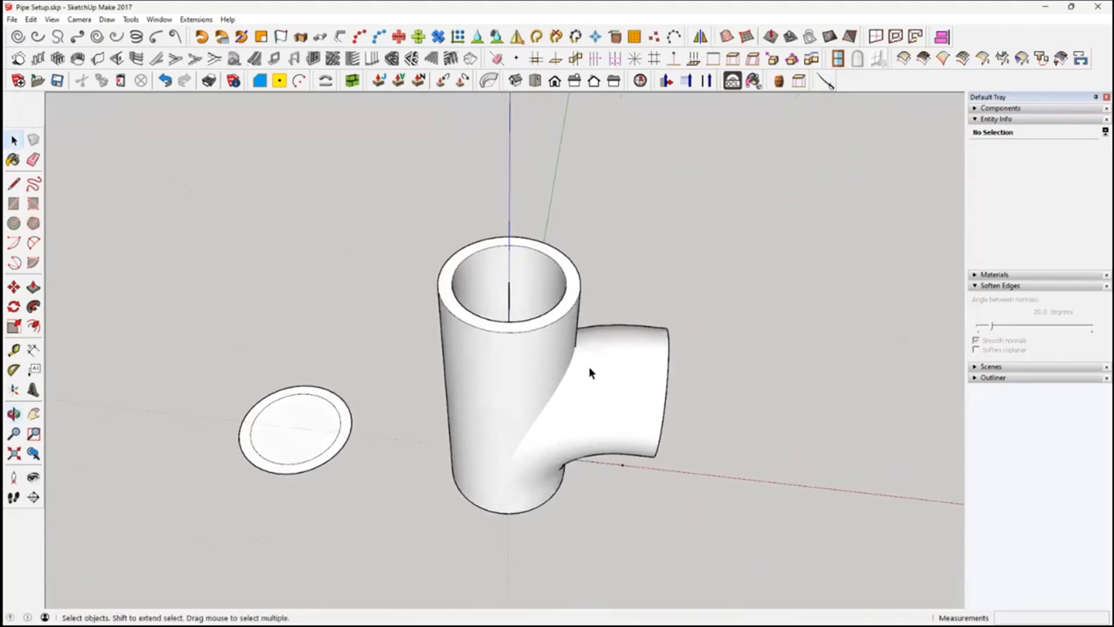
# - Examine the junction of the straight and bent pipes from several sides and check that each is a separate group
pyautogui.moveTo(447, 346); pyautogui.dragTo(589, 333, button='middle')
pyautogui.scroll(2, 578, 396)
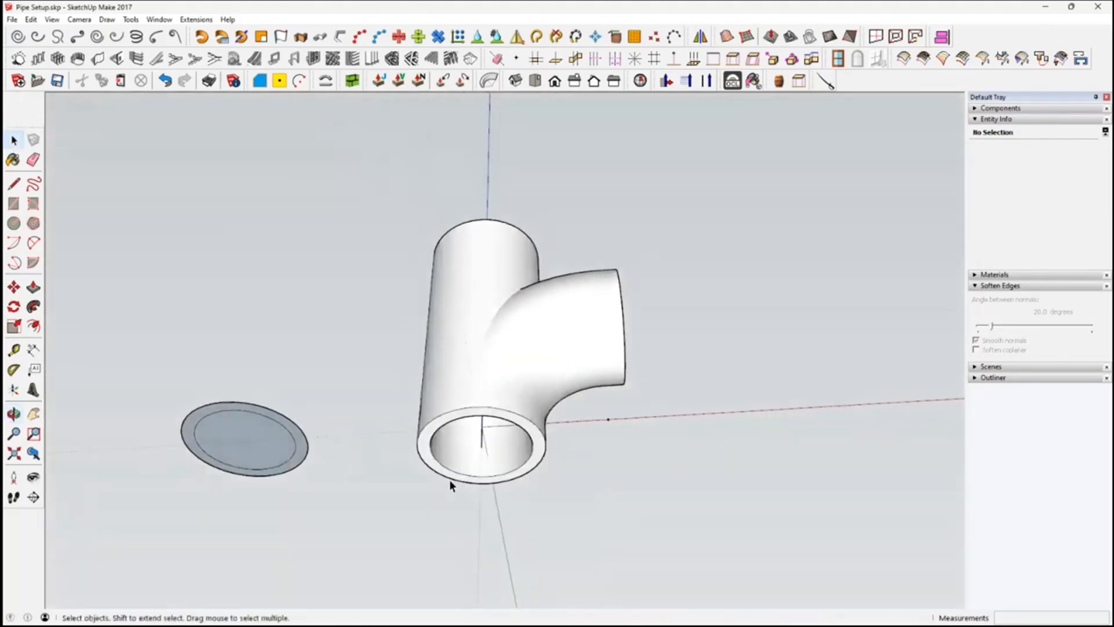
pyautogui.moveTo(488, 444); pyautogui.dragTo(508, 377, button='middle')
pyautogui.moveTo(468, 455); pyautogui.dragTo(476, 241, button='middle')
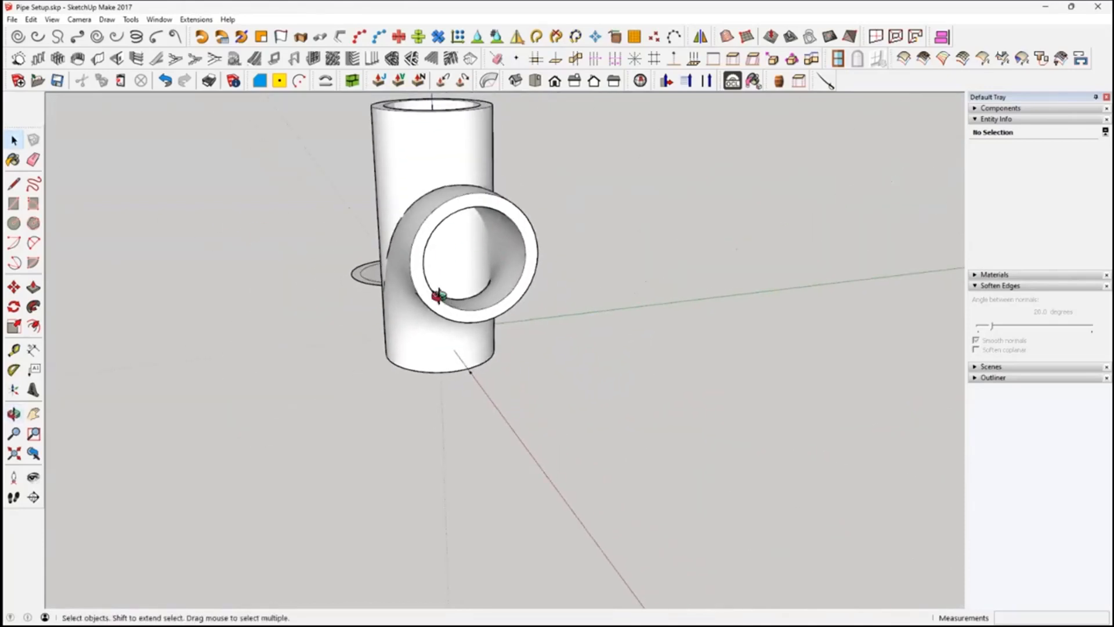
pyautogui.moveTo(424, 256); pyautogui.dragTo(587, 289, button='middle')
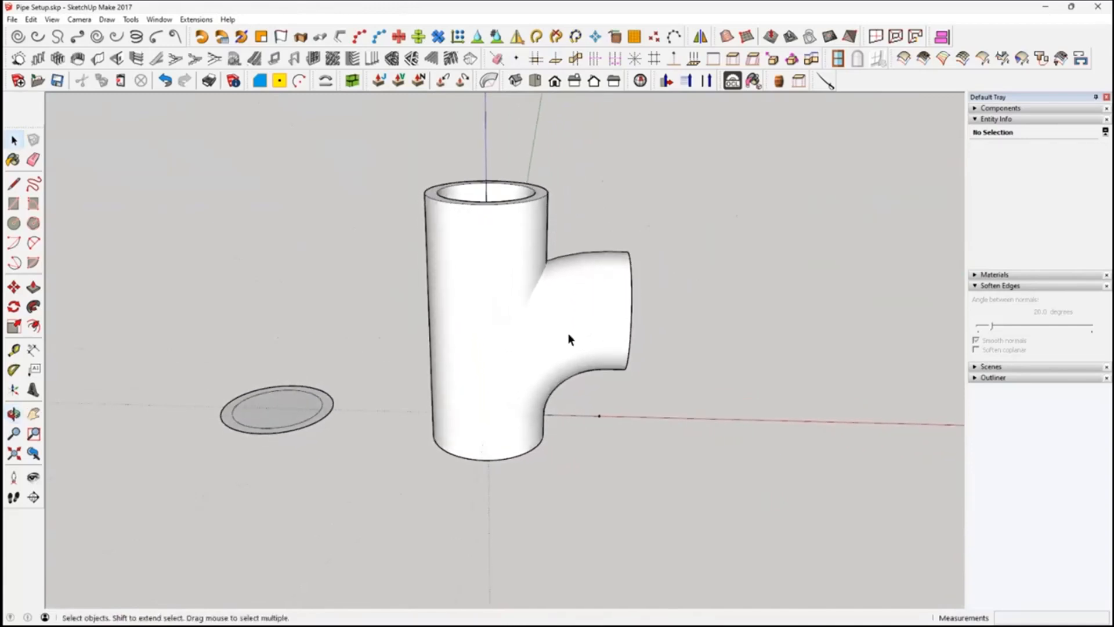
pyautogui.click(570, 333)
pyautogui.click(512, 241)
pyautogui.click(576, 316)
pyautogui.moveTo(638, 354); pyautogui.dragTo(705, 411, button='middle')
pyautogui.scroll(2, 715, 437)
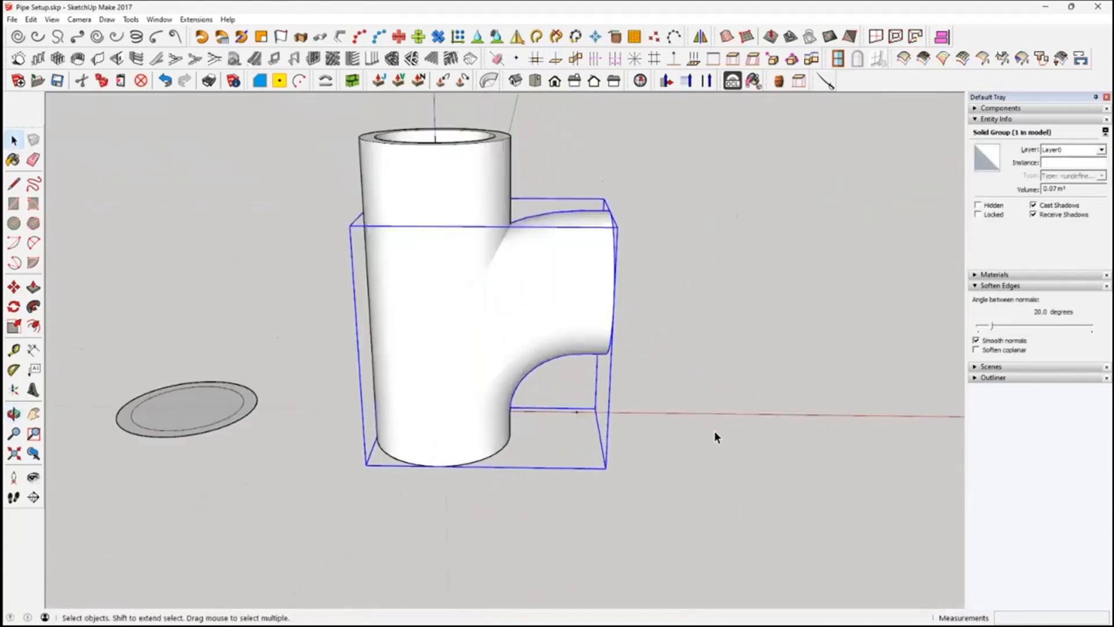
# - Inspect the inner disc and outer ring faces of the flat concentric circles beside the pipes
pyautogui.scroll(1, 715, 434)
pyautogui.keyDown('shift'); pyautogui.moveTo(365, 370); pyautogui.dragTo(575, 366, button='middle'); pyautogui.keyUp('shift')
pyautogui.scroll(-3, 579, 389)
pyautogui.moveTo(512, 400); pyautogui.dragTo(505, 445, button='middle')
pyautogui.scroll(2, 406, 416)
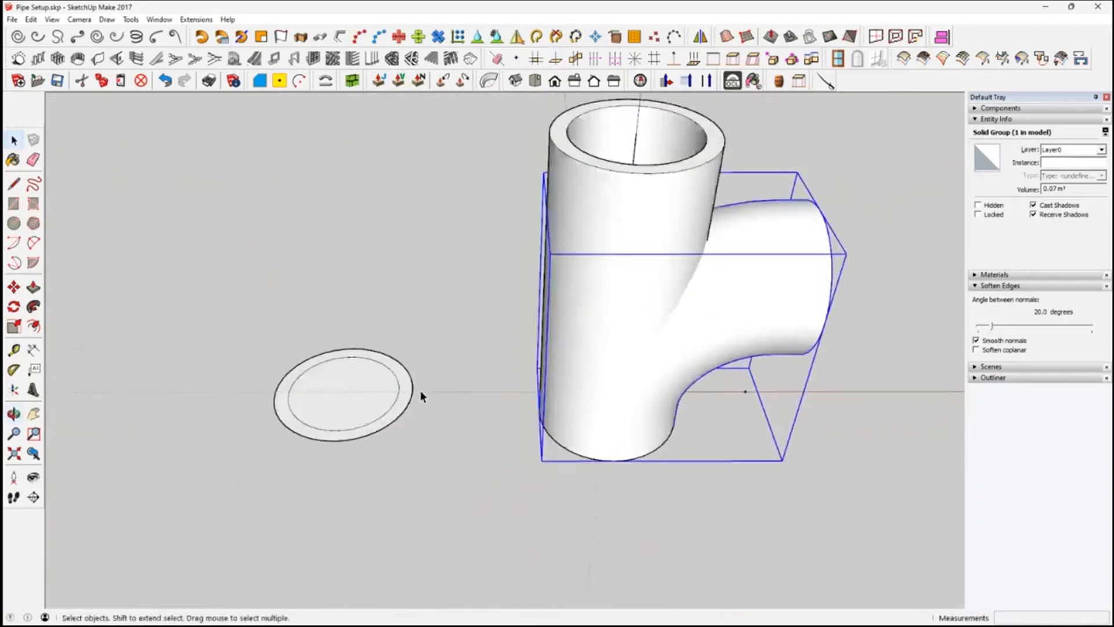
pyautogui.click(361, 400)
pyautogui.moveTo(363, 402)
pyautogui.mouseDown(button='middle')
pyautogui.moveTo(436, 428)
pyautogui.moveTo(374, 397)
pyautogui.mouseUp(button='middle')
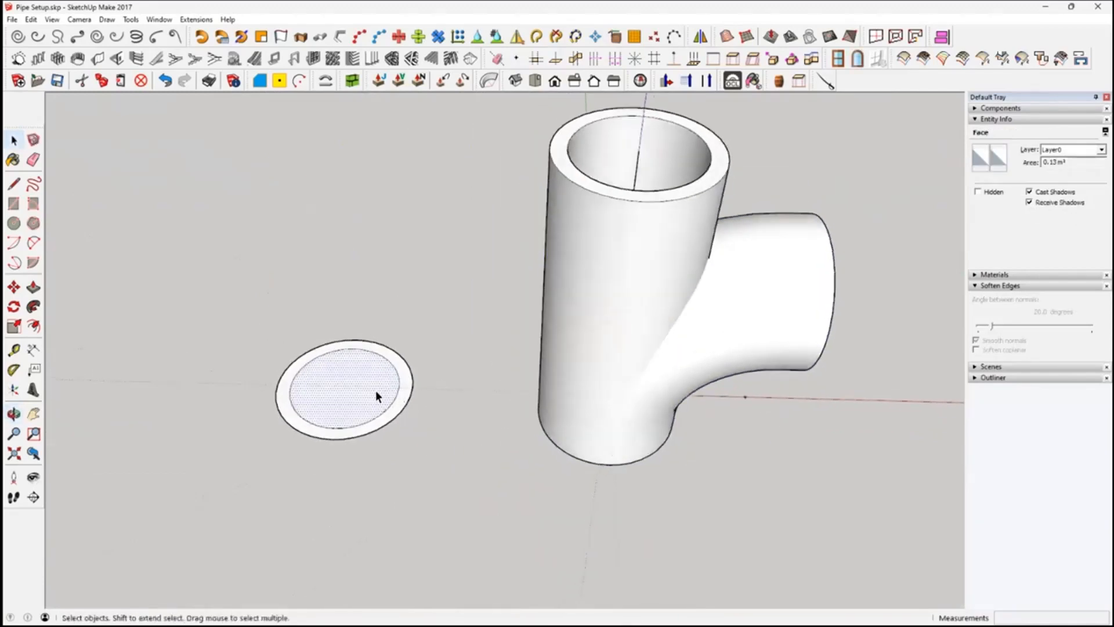
pyautogui.scroll(3, 373, 390)
pyautogui.click(423, 410)
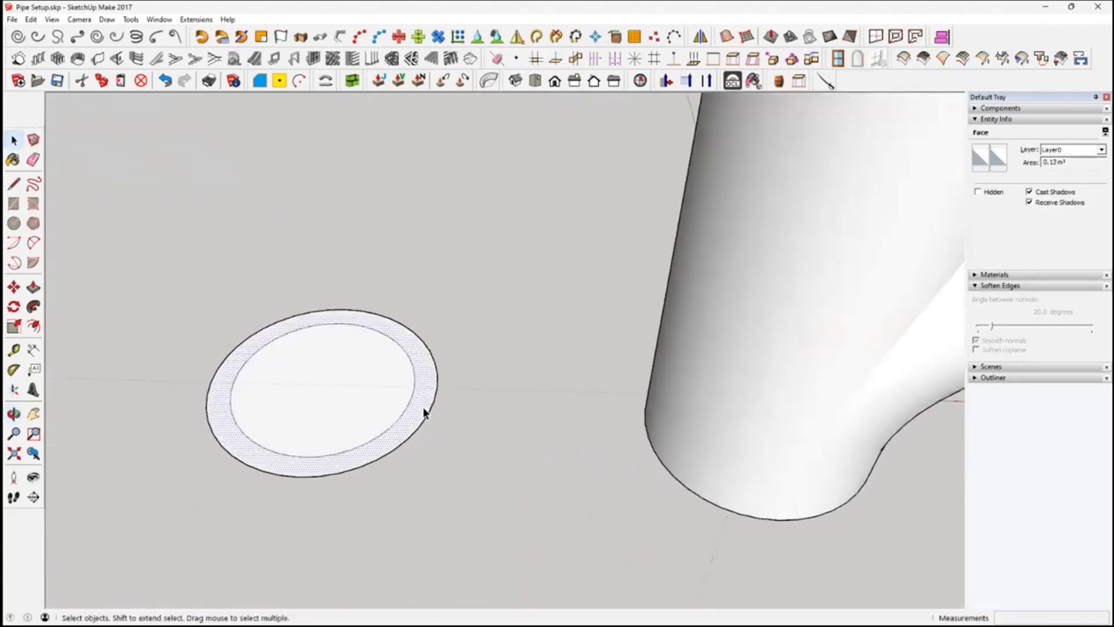
pyautogui.click(377, 390)
pyautogui.scroll(-2, 384, 387)
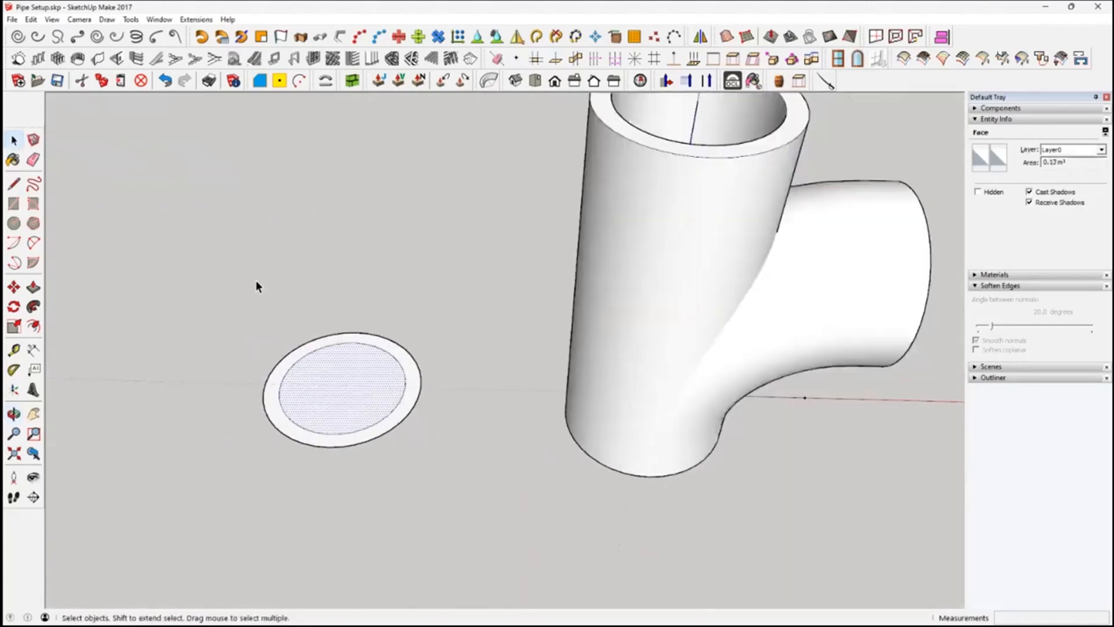
# - Copy both concentric circles with their faces along the red axis, placing the copy beside the original, away from the pipes
pyautogui.moveTo(213, 270); pyautogui.dragTo(466, 470)
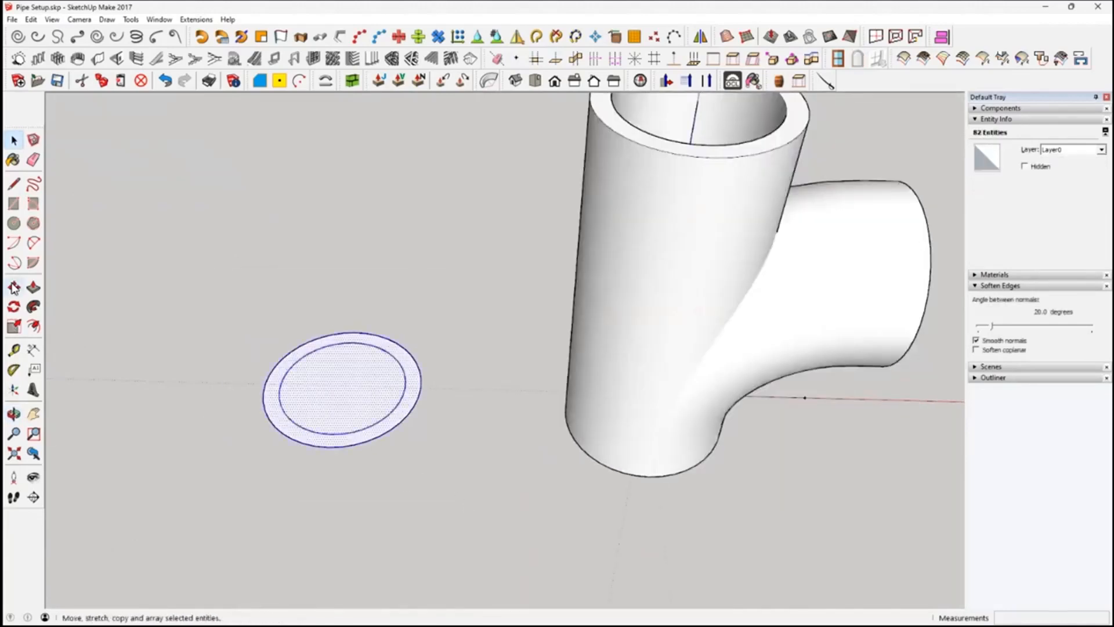
pyautogui.click(14, 287)
pyautogui.press('ctrl')
pyautogui.click(331, 382)
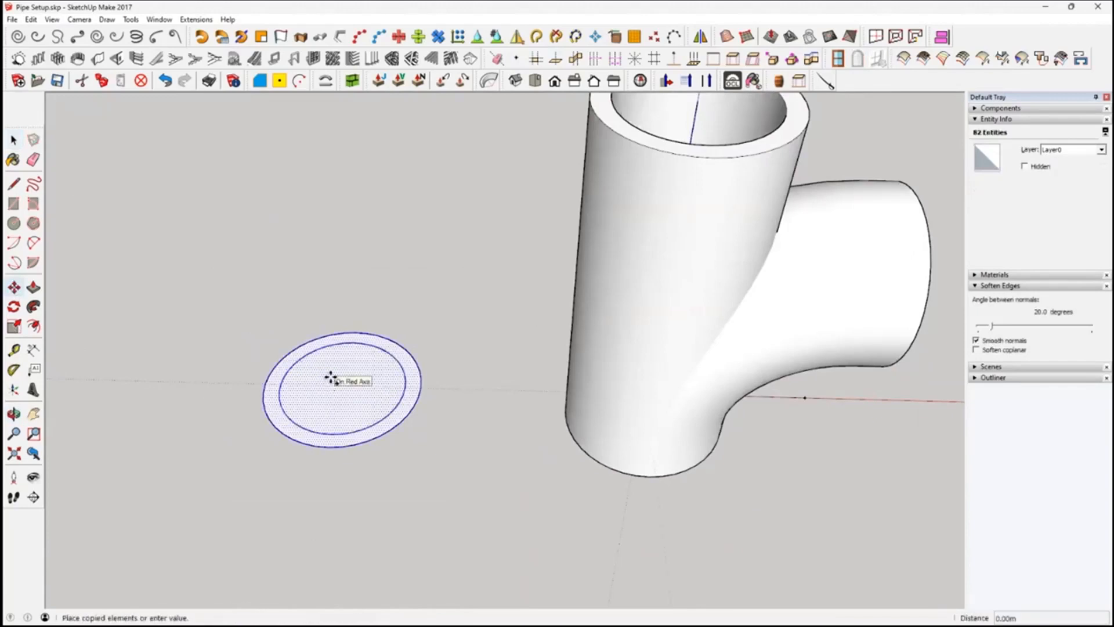
pyautogui.click(150, 385)
pyautogui.press('space')
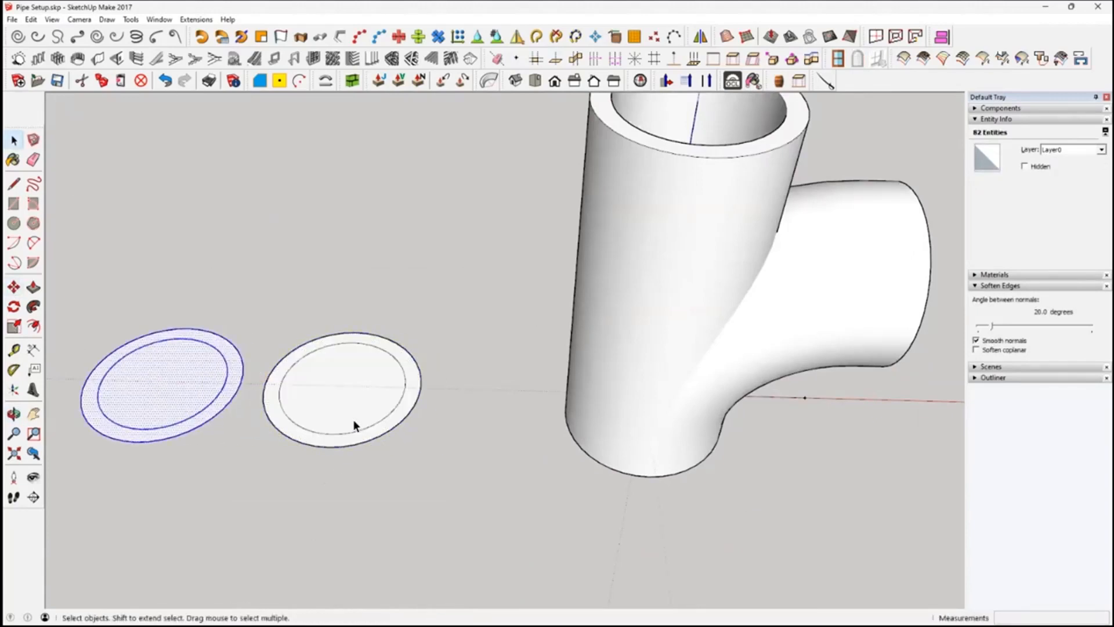
# - Move the copied concentric circles farther along the red axis, leaving a wider gap to the original circles
pyautogui.click(352, 394)
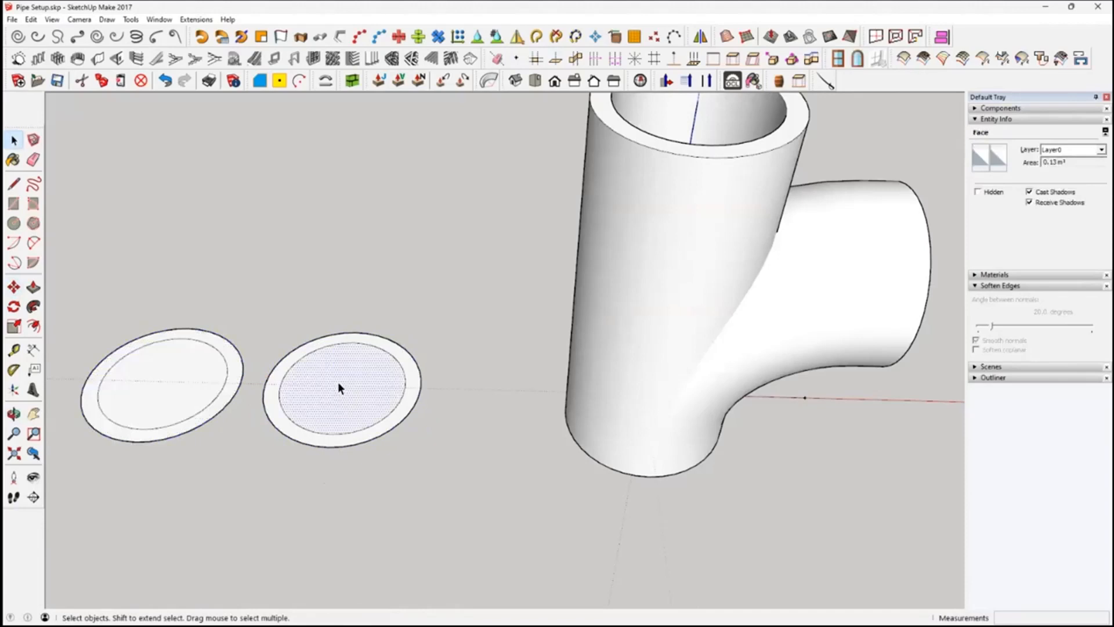
pyautogui.scroll(-3, 231, 385)
pyautogui.moveTo(109, 317); pyautogui.dragTo(254, 469)
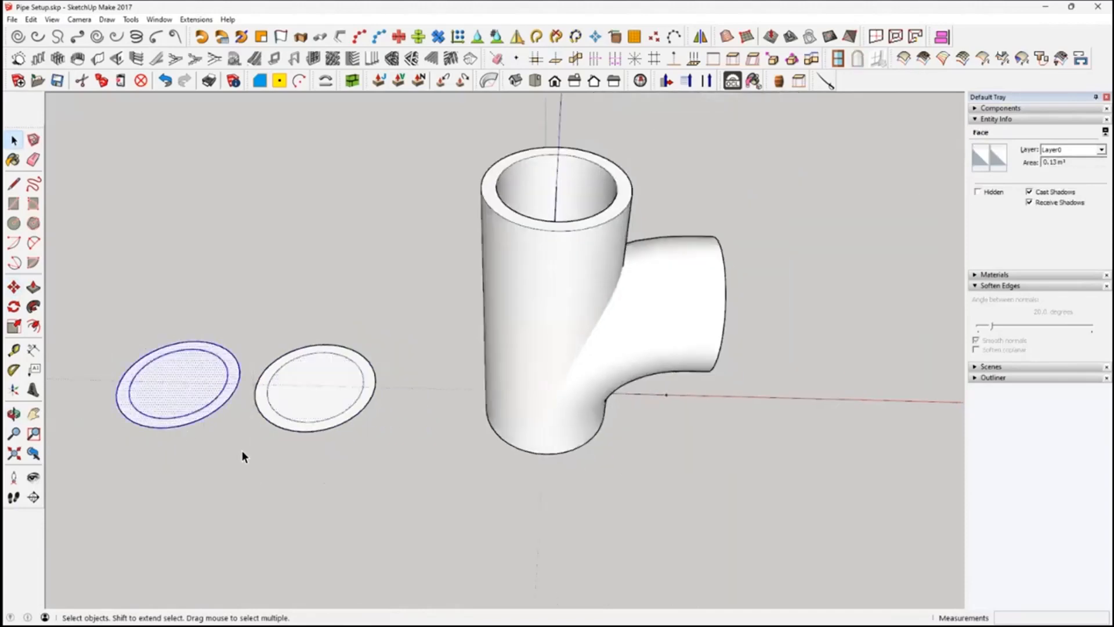
pyautogui.click(13, 287)
pyautogui.click(199, 390)
pyautogui.click(129, 391)
pyautogui.scroll(3, 381, 438)
pyautogui.moveTo(373, 418); pyautogui.dragTo(435, 435, button='middle')
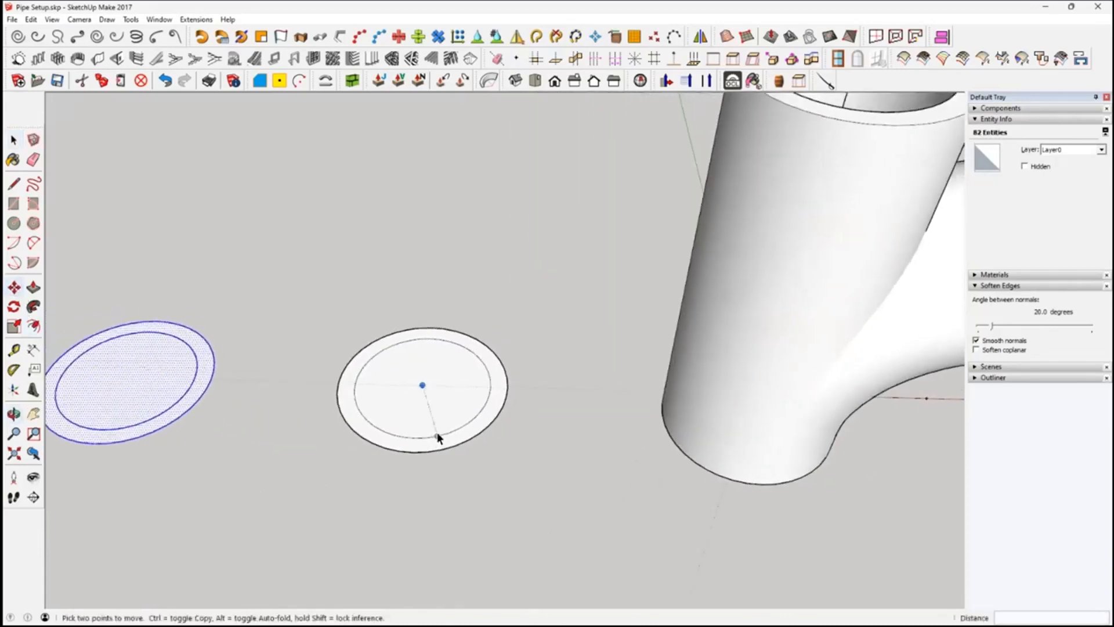
# - Delete the inner disc face of the original concentric circles, leaving only the flat ring
pyautogui.press('space')
pyautogui.click(442, 415)
pyautogui.press('Delete')
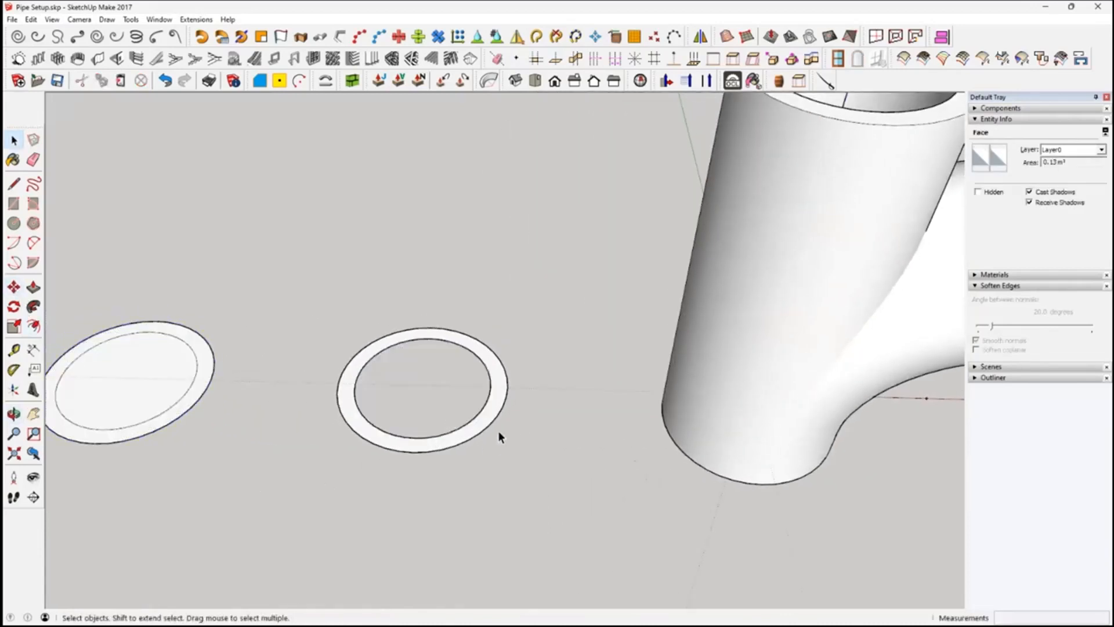
# - Offset the outer edge of the flat ring outward by 0.05 m
pyautogui.scroll(5, 500, 442)
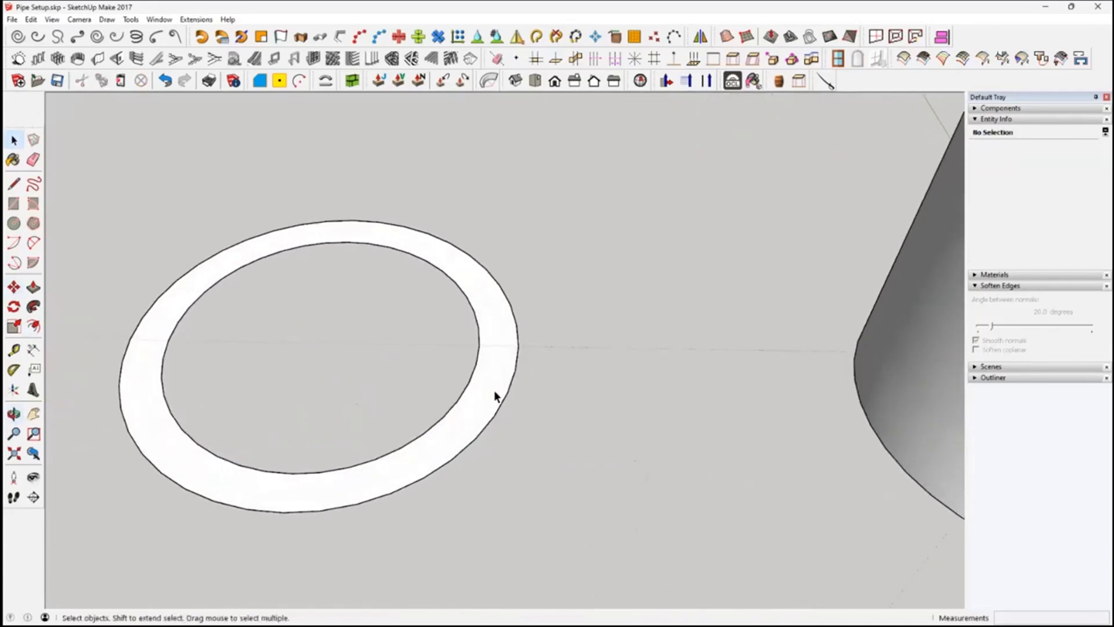
pyautogui.click(498, 393)
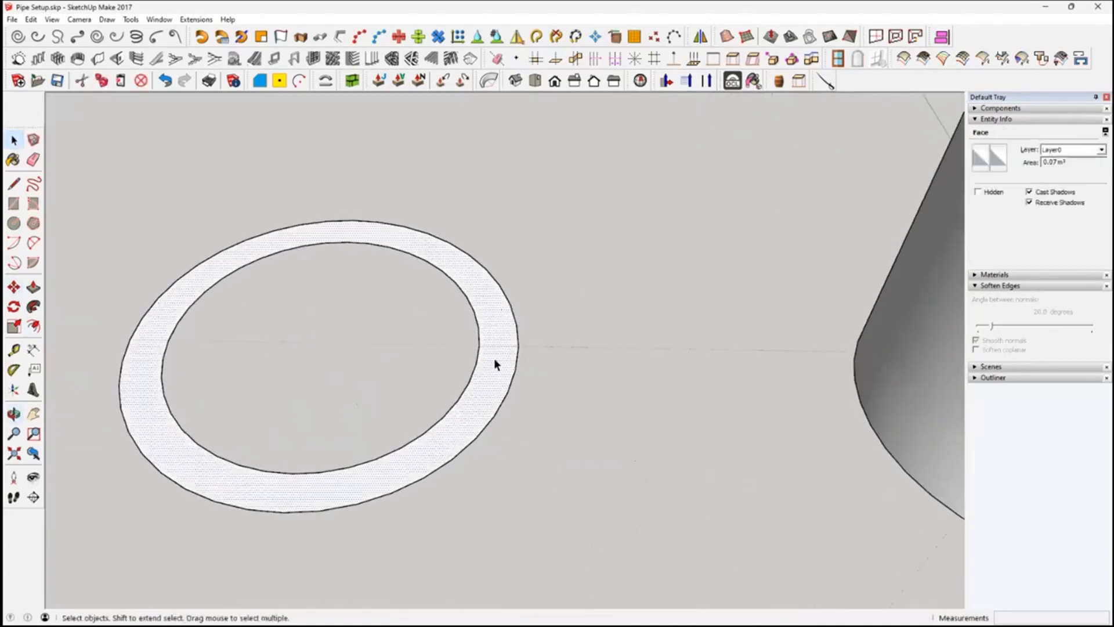
pyautogui.click(34, 327)
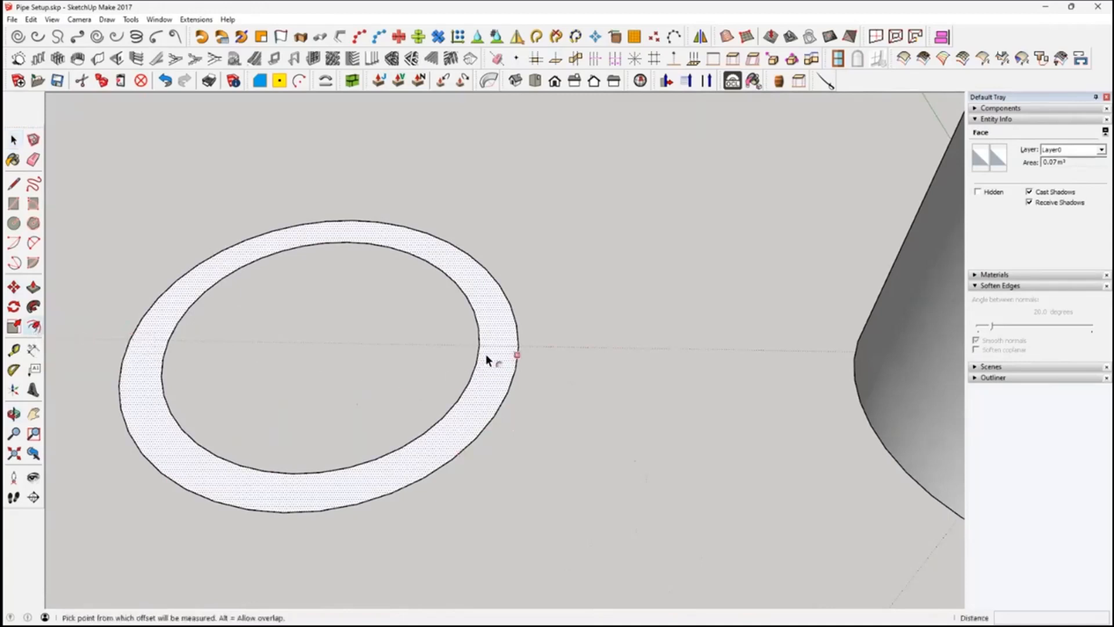
pyautogui.click(518, 348)
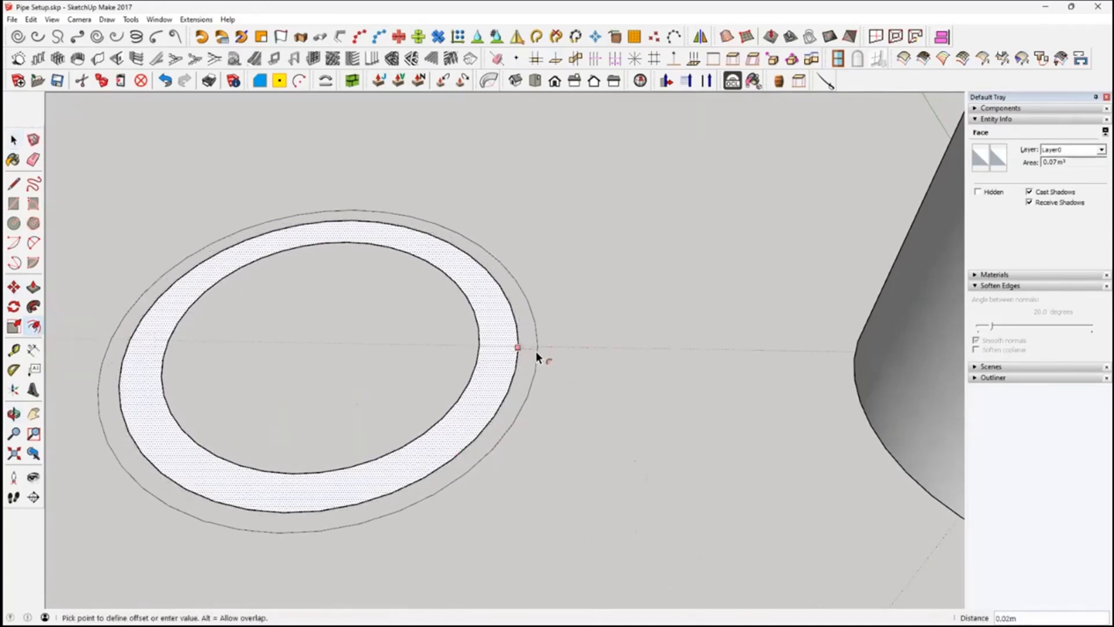
pyautogui.click(570, 353)
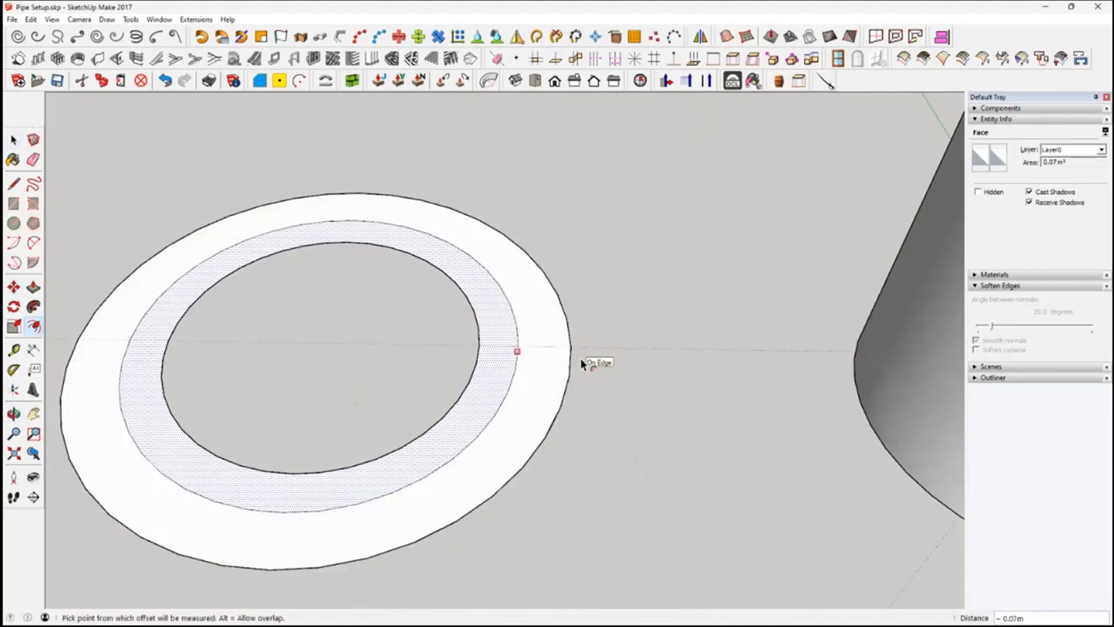
pyautogui.write('.1')
pyautogui.press('Return')
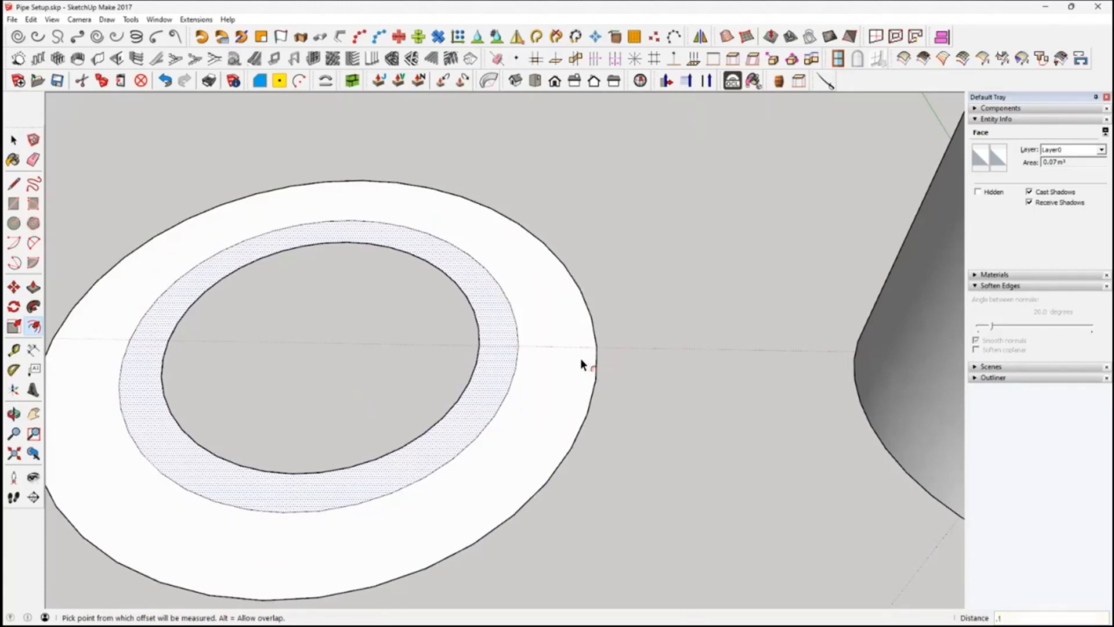
pyautogui.write('5')
pyautogui.press('Return')
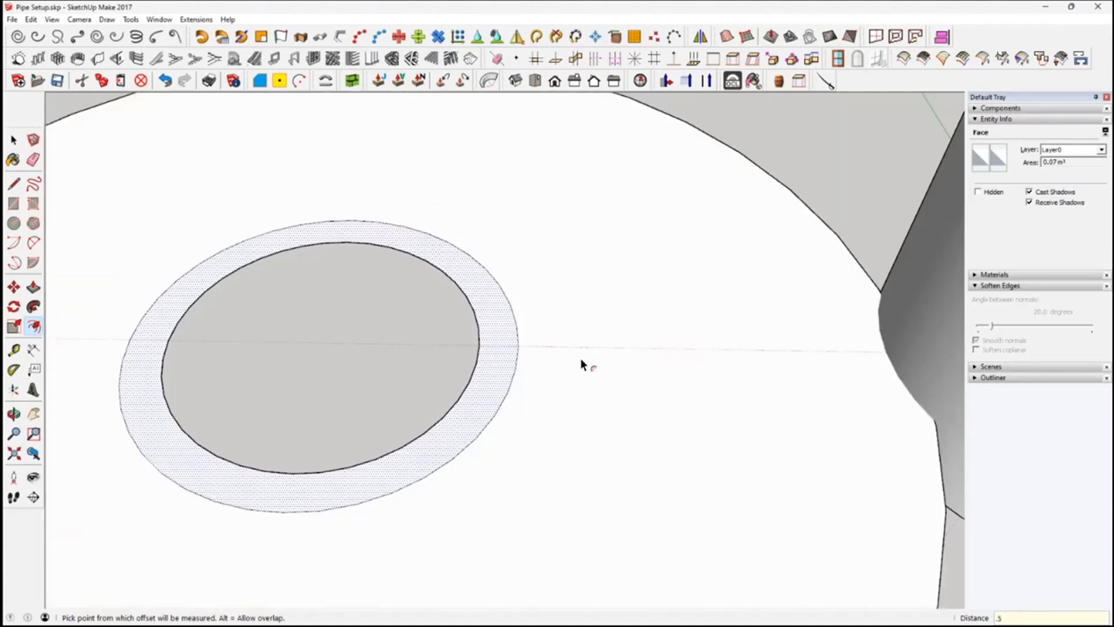
pyautogui.write('.05')
pyautogui.press('Return')
# - Delete the middle circle between the ring's inner and outer edges so both bands merge into one wider ring face
pyautogui.moveTo(537, 400); pyautogui.dragTo(532, 412, button='middle')
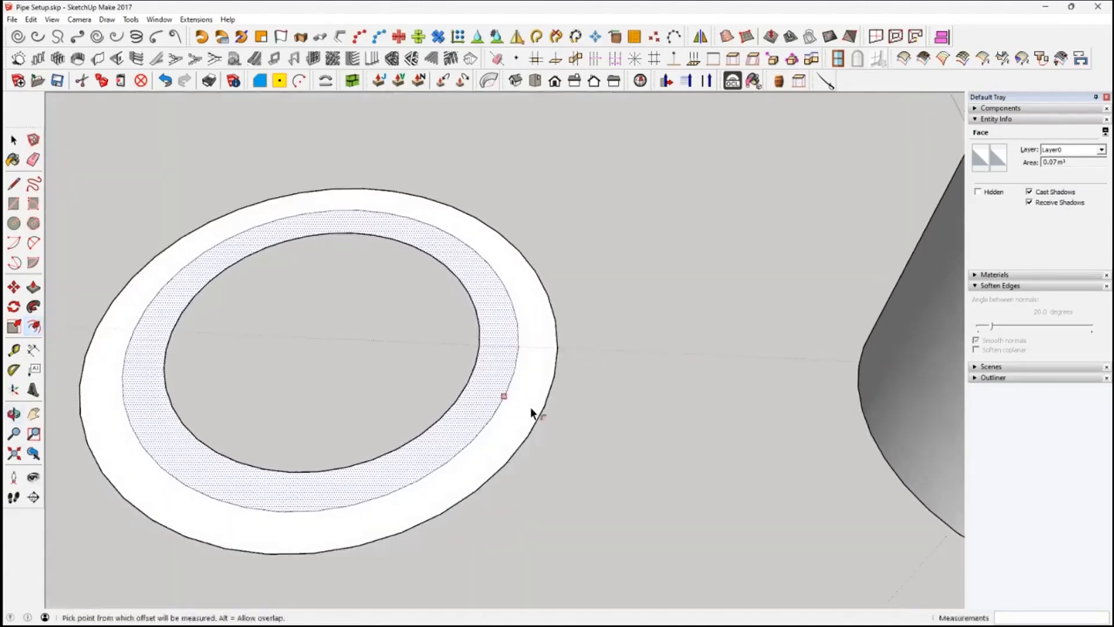
pyautogui.scroll(-2, 533, 411)
pyautogui.press('space')
pyautogui.click(508, 405)
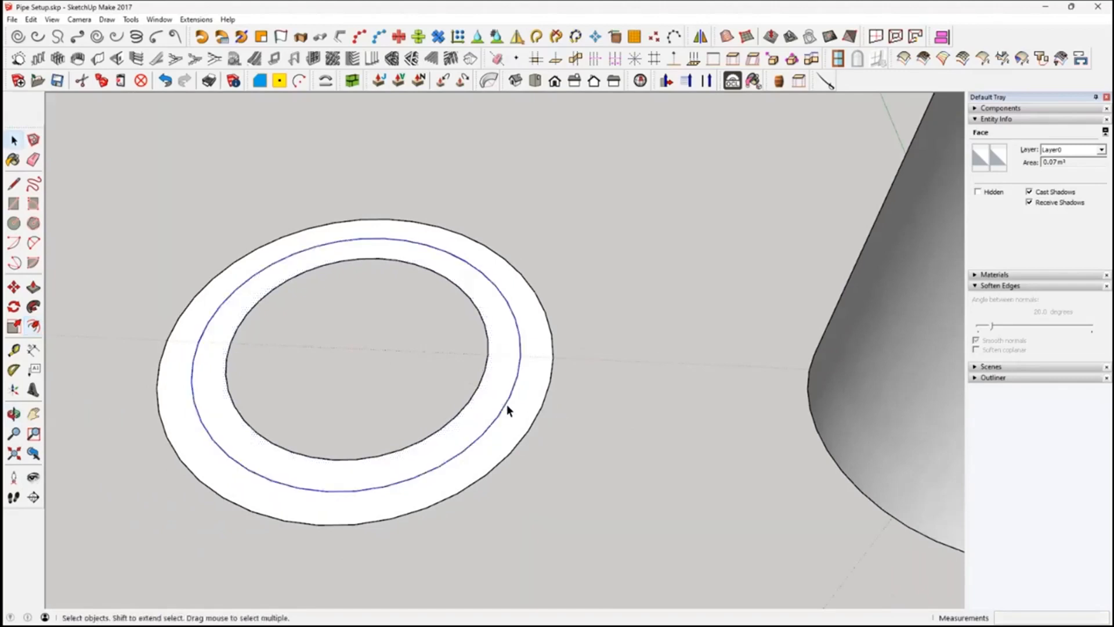
pyautogui.press('Delete')
pyautogui.moveTo(507, 404)
pyautogui.mouseDown(button='middle')
pyautogui.moveTo(514, 389)
pyautogui.moveTo(492, 390)
pyautogui.mouseUp(button='middle')
pyautogui.click(493, 391)
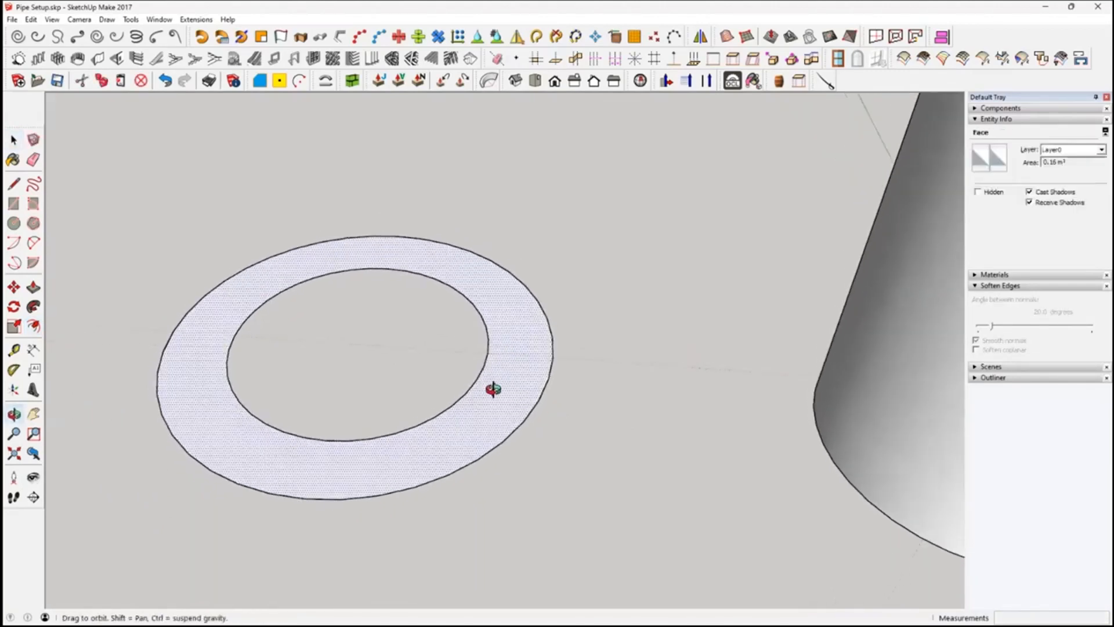
pyautogui.click(33, 287)
pyautogui.click(460, 415)
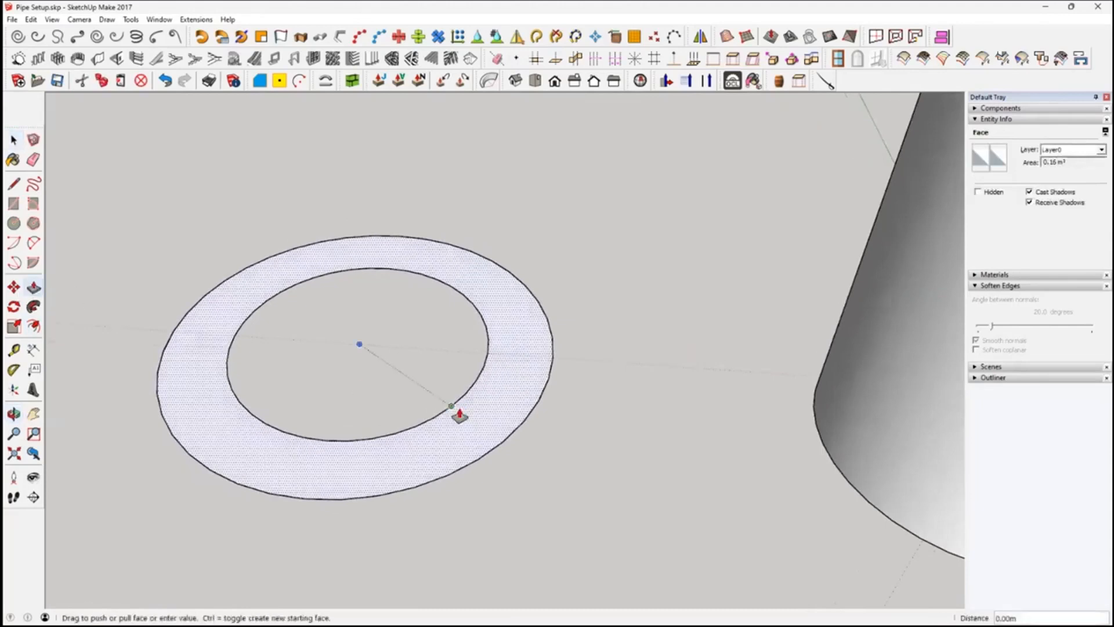
pyautogui.press('Escape')
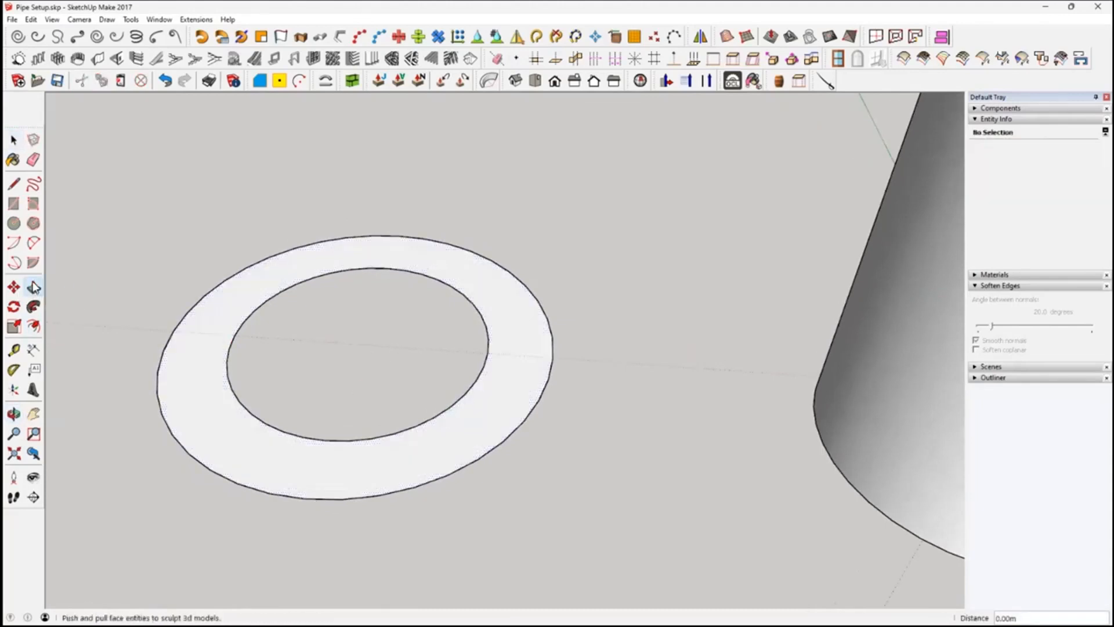
# - Push/Pull the widened ring face upward 0.10 m to form a solid flange
pyautogui.click(33, 288)
pyautogui.moveTo(496, 431); pyautogui.dragTo(502, 361)
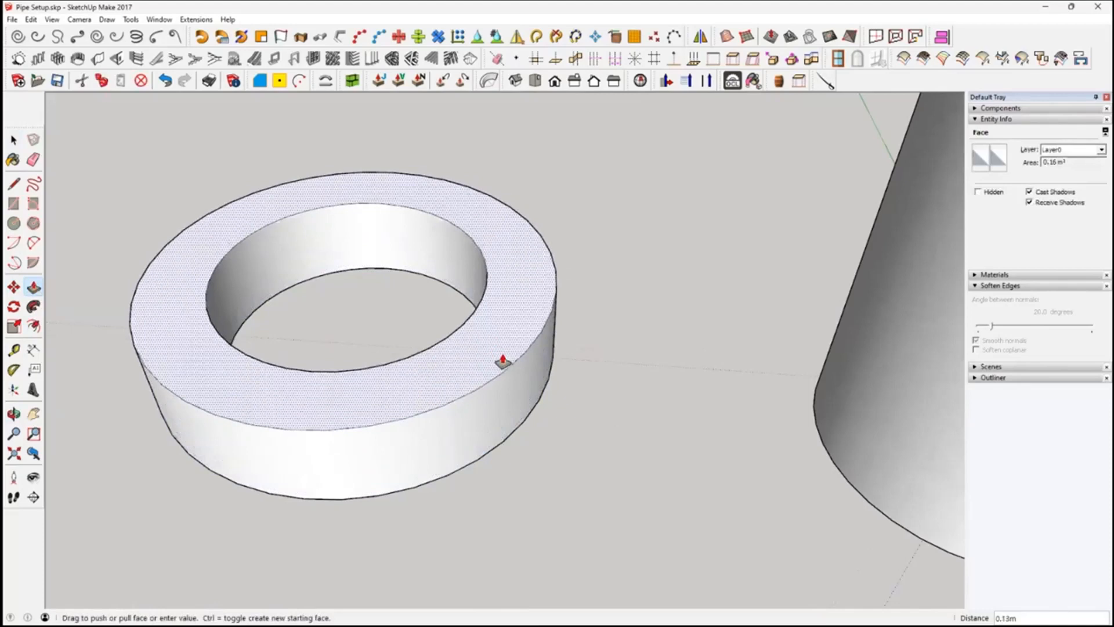
pyautogui.press('Return')
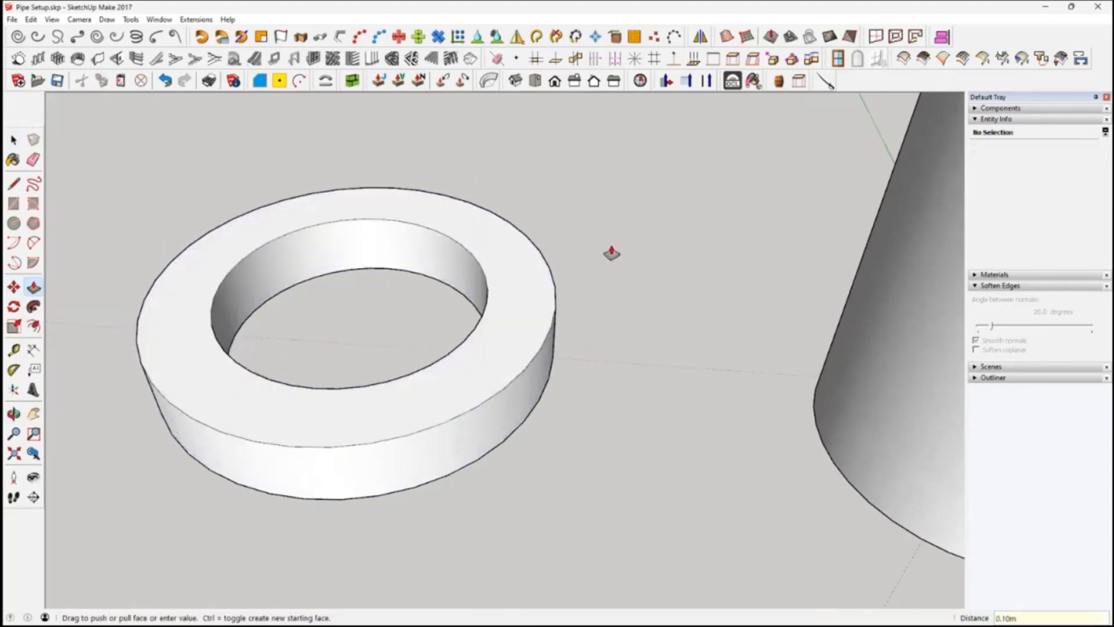
# - Select all geometry of the extruded flange ring and make it a group
pyautogui.click(14, 140)
pyautogui.scroll(-4, 421, 448)
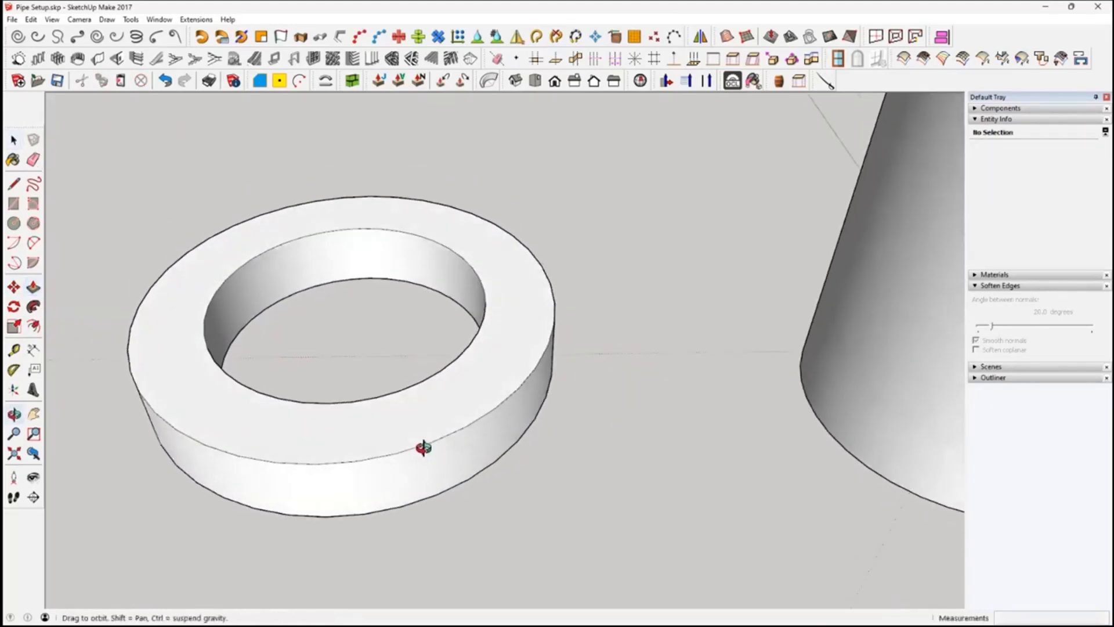
pyautogui.moveTo(425, 447); pyautogui.dragTo(515, 400, button='middle')
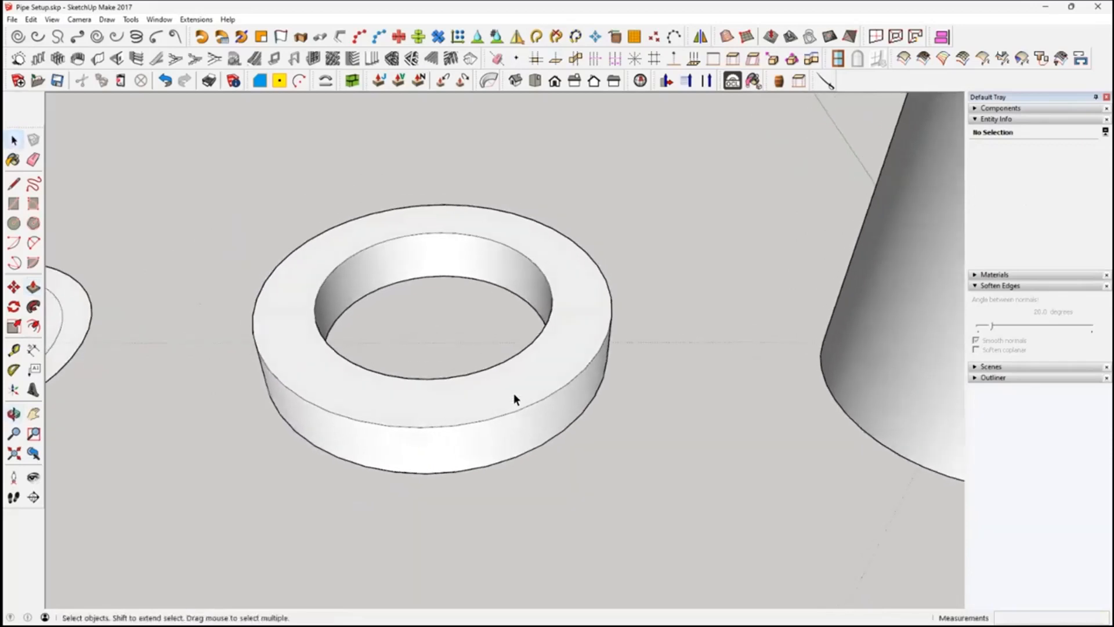
pyautogui.tripleClick(513, 399)
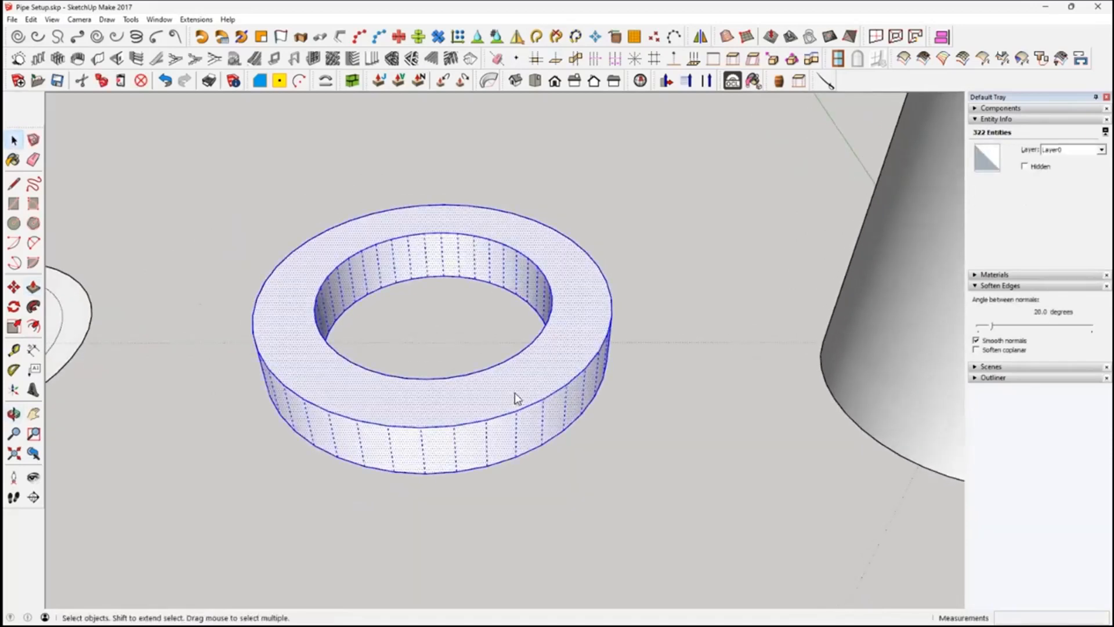
pyautogui.rightClick(514, 394)
pyautogui.click(584, 273)
# - Move the flange group from the centre of its base onto the top end of the straight pipe, centred on the pipe's axis
pyautogui.moveTo(658, 459); pyautogui.dragTo(808, 448, button='middle')
pyautogui.scroll(-4, 650, 411)
pyautogui.scroll(2, 492, 442)
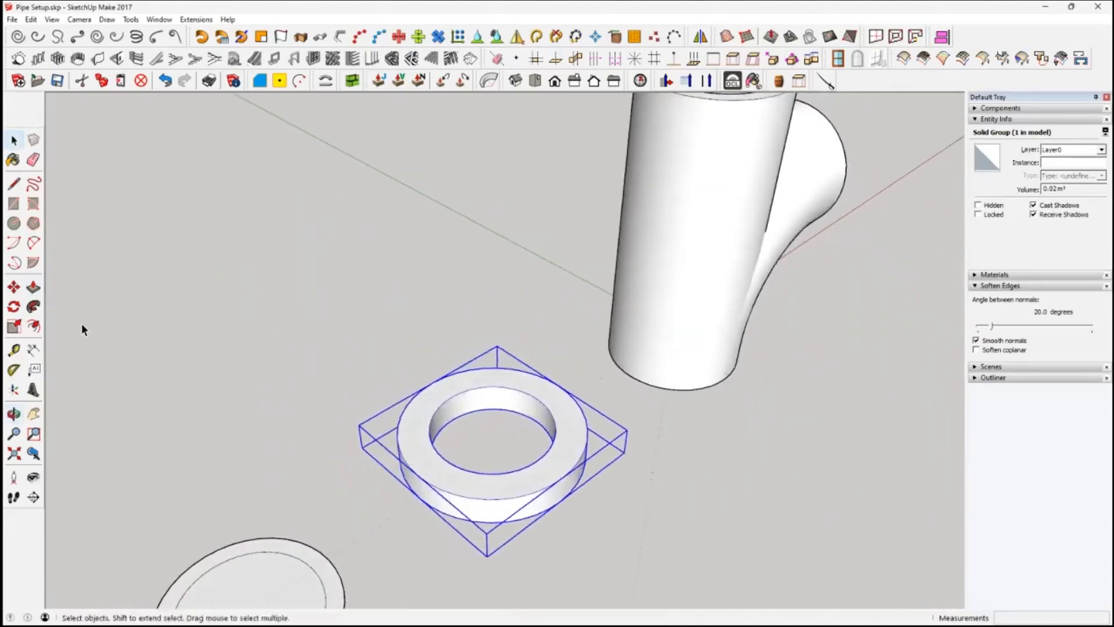
pyautogui.click(18, 291)
pyautogui.moveTo(423, 453); pyautogui.dragTo(677, 448, button='middle')
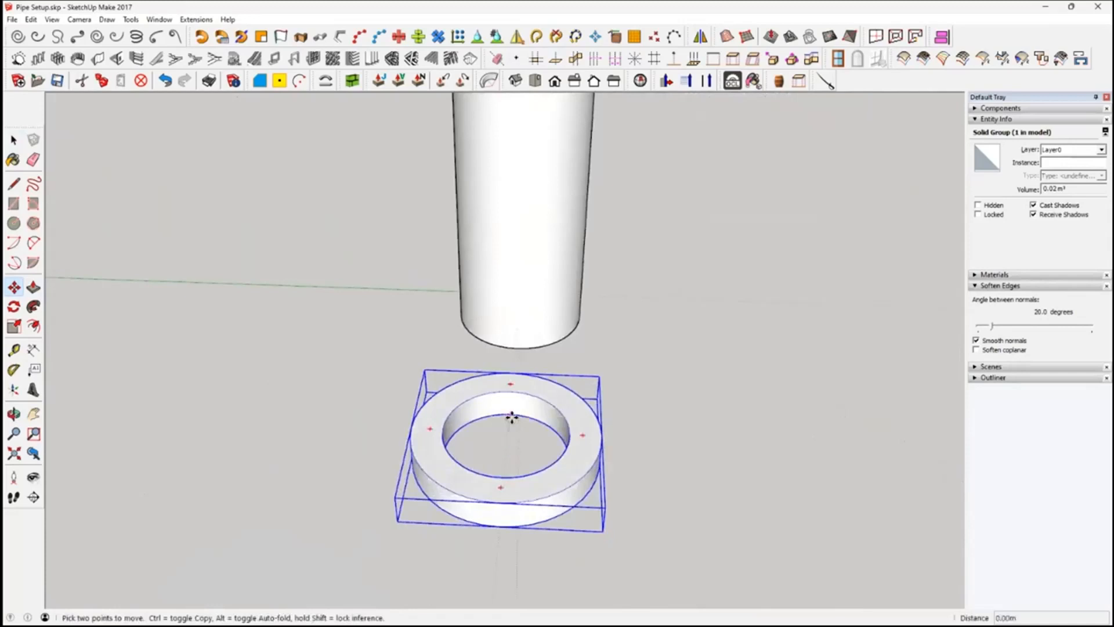
pyautogui.moveTo(512, 416); pyautogui.dragTo(491, 562, button='middle')
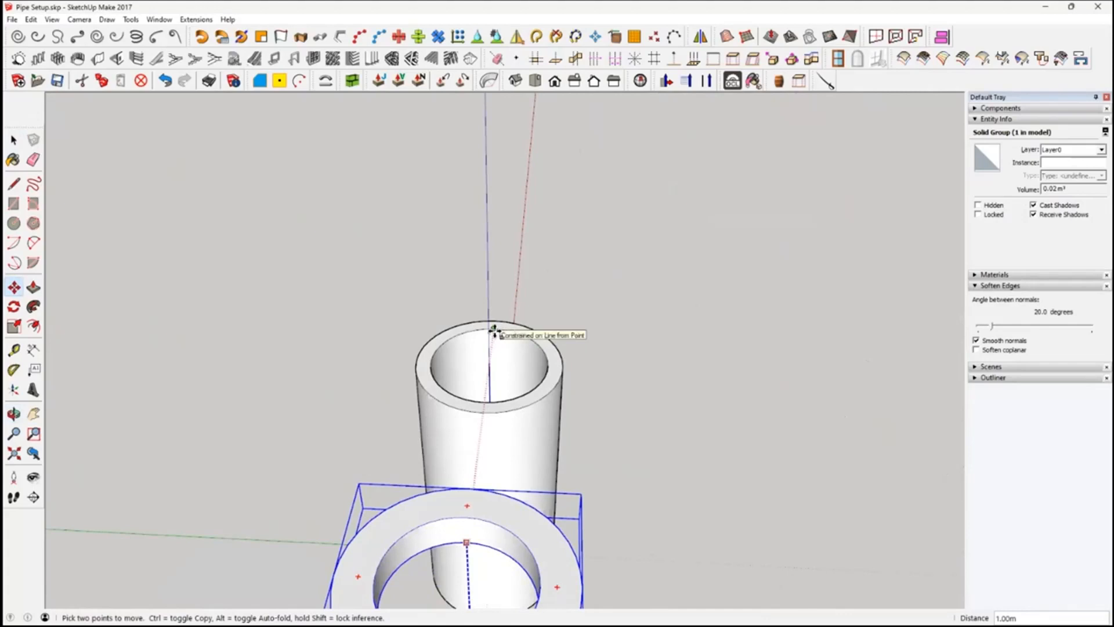
pyautogui.click(493, 331)
pyautogui.moveTo(590, 369); pyautogui.dragTo(520, 114, button='middle')
pyautogui.scroll(4, 423, 475)
pyautogui.scroll(-1, 595, 293)
pyautogui.moveTo(596, 292); pyautogui.dragTo(550, 148, button='middle')
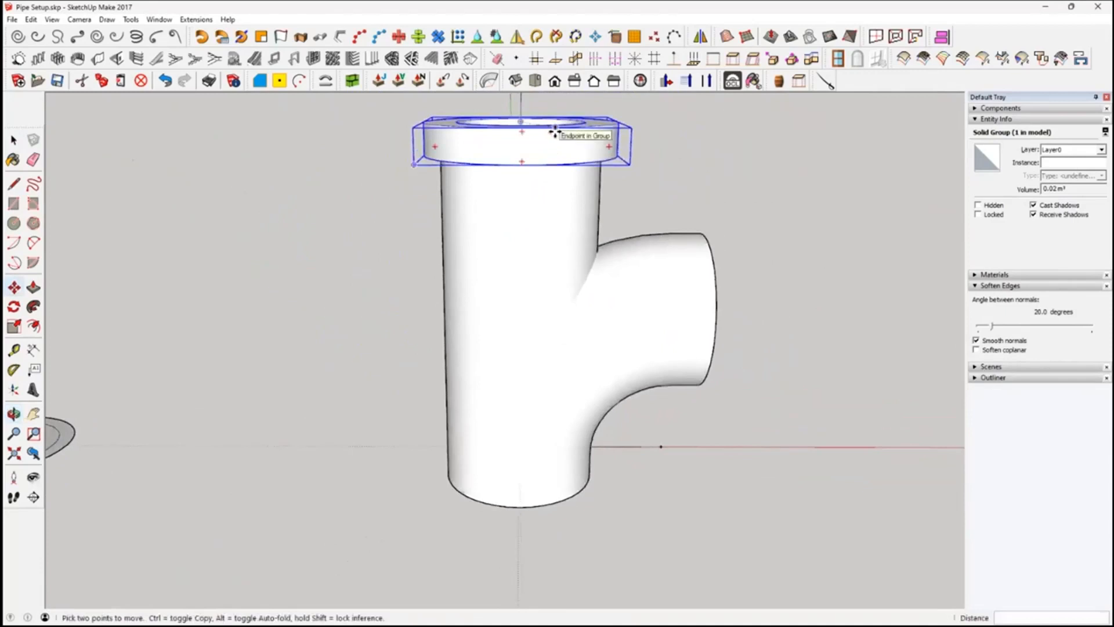
pyautogui.click(554, 132)
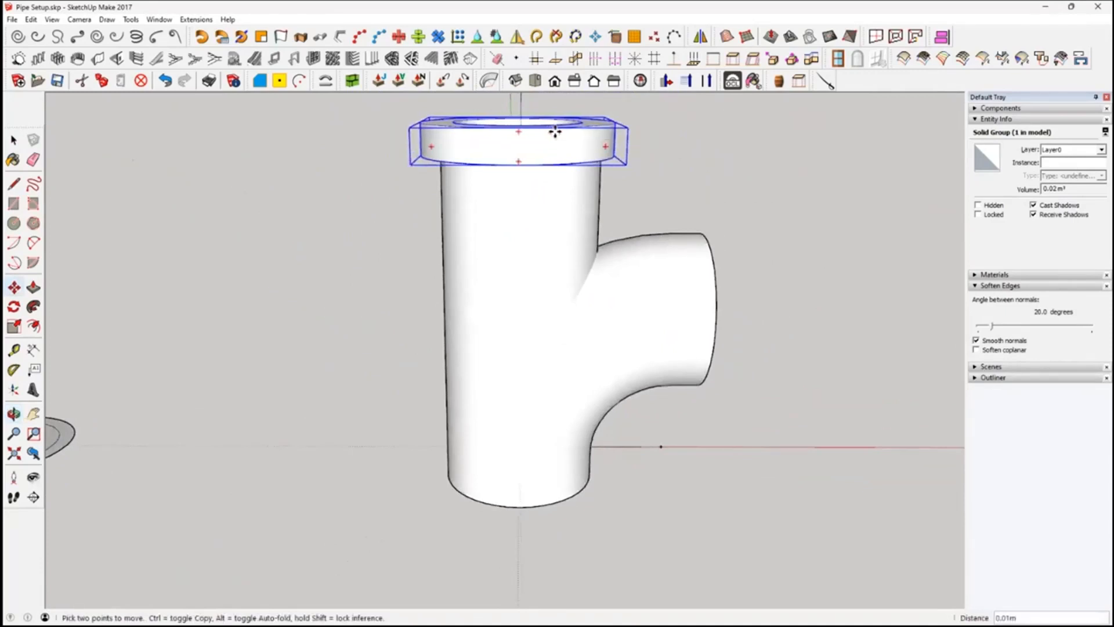
pyautogui.press('Escape')
pyautogui.moveTo(663, 191); pyautogui.dragTo(668, 290, button='middle')
pyautogui.click(552, 193)
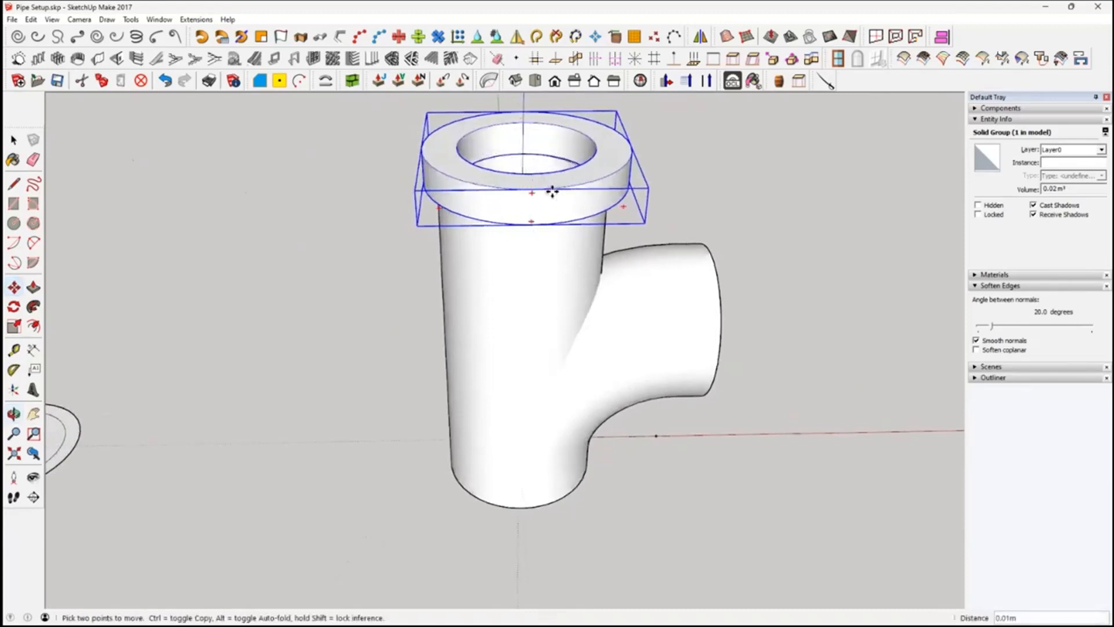
pyautogui.press('Escape')
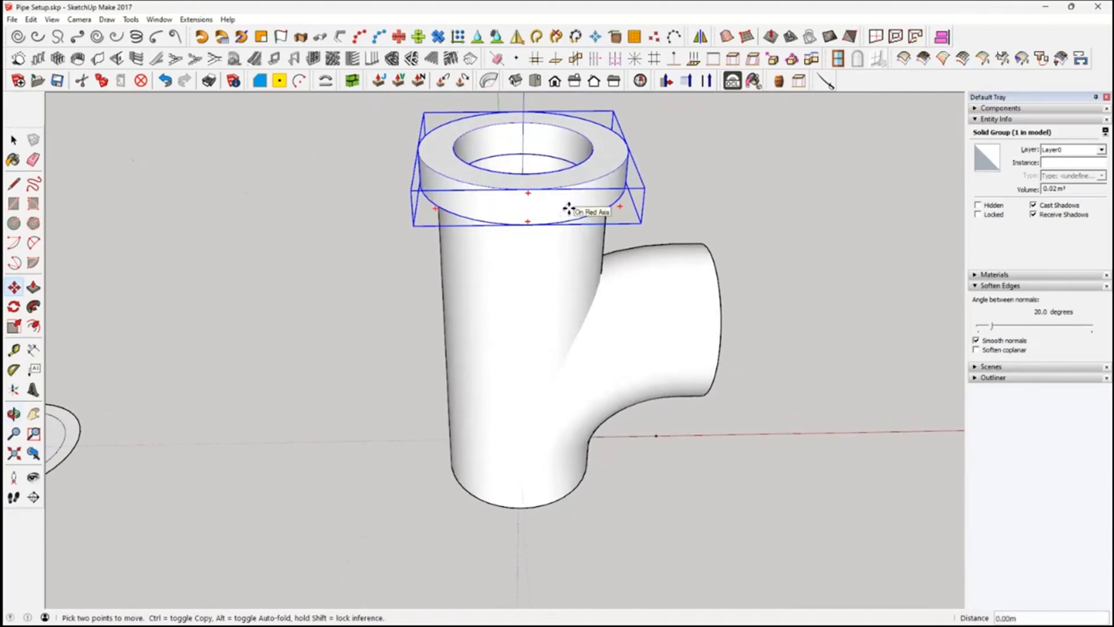
# - Copy the top flange straight down along the blue axis, placing the copy just below the straight pipe
pyautogui.press('ctrl')
pyautogui.click(569, 209)
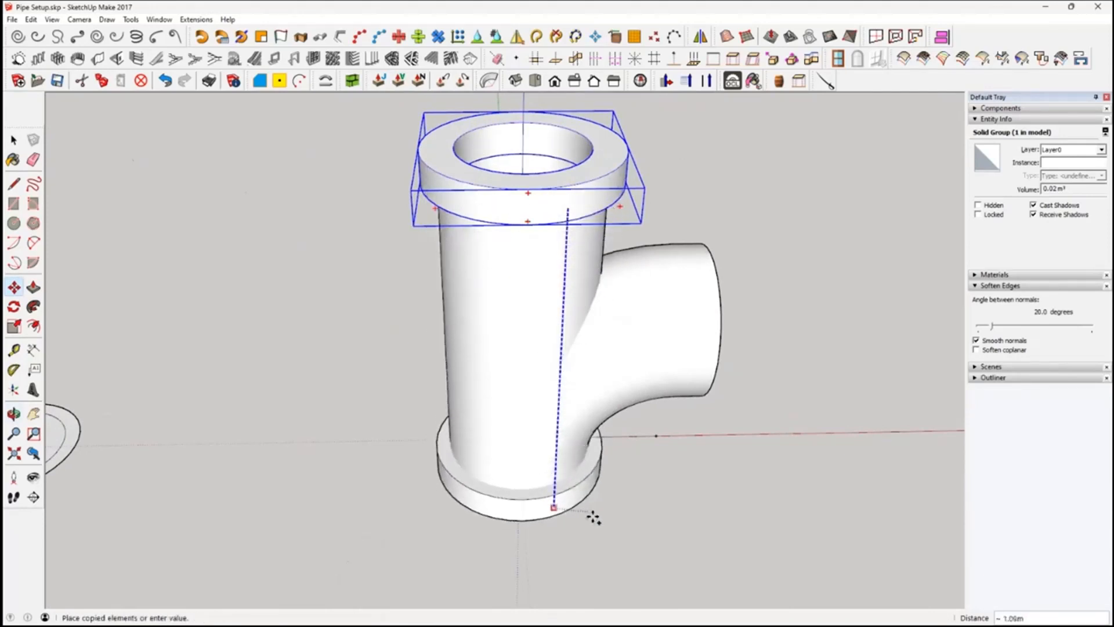
pyautogui.click(596, 554)
# - Move the lower flange straight up along the blue axis to meet the bottom end of the straight pipe
pyautogui.moveTo(597, 552); pyautogui.dragTo(581, 273, button='middle')
pyautogui.scroll(3, 571, 410)
pyautogui.moveTo(572, 413); pyautogui.dragTo(533, 421, button='middle')
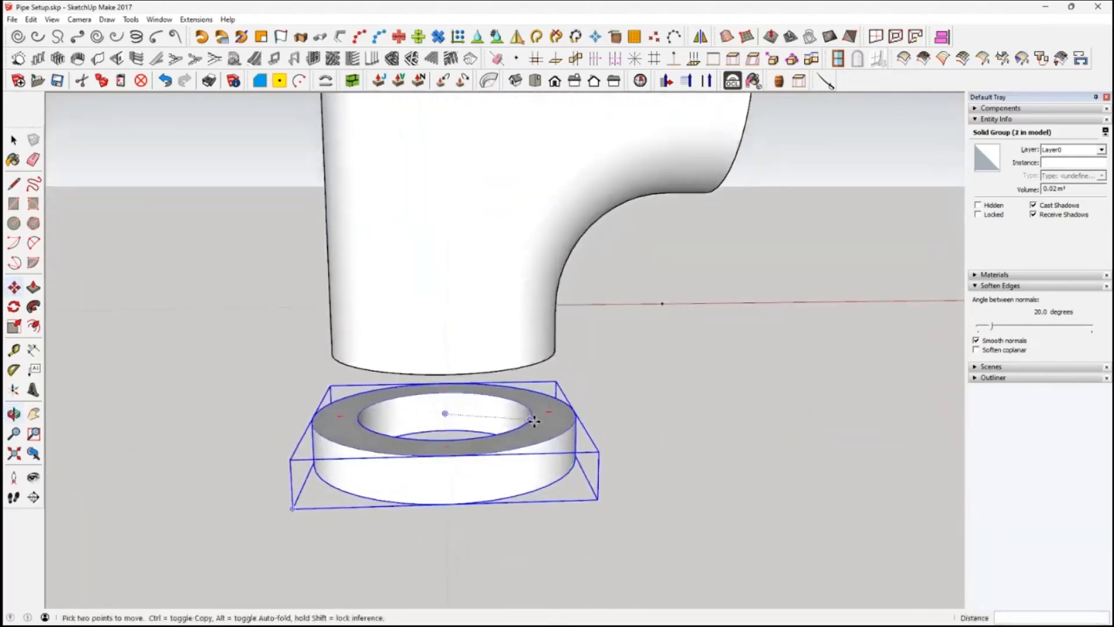
pyautogui.click(530, 423)
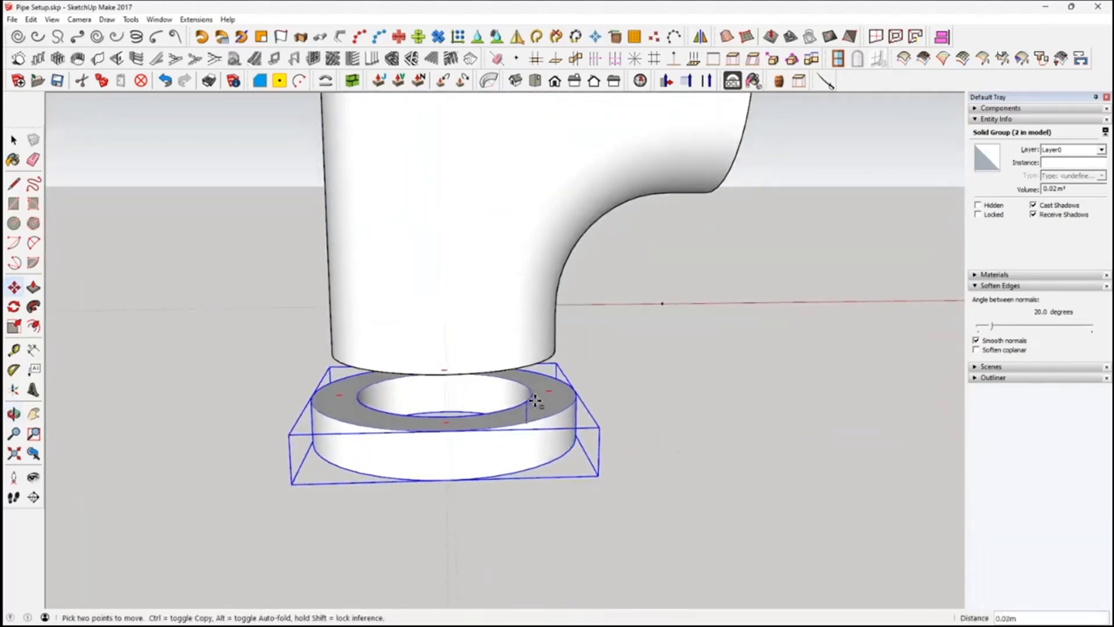
pyautogui.click(624, 382)
# - Copy the bottom flange about 1.06 m along the red axis, placing the copy beside the pipe on the branch side
pyautogui.moveTo(624, 382); pyautogui.dragTo(613, 281, button='middle')
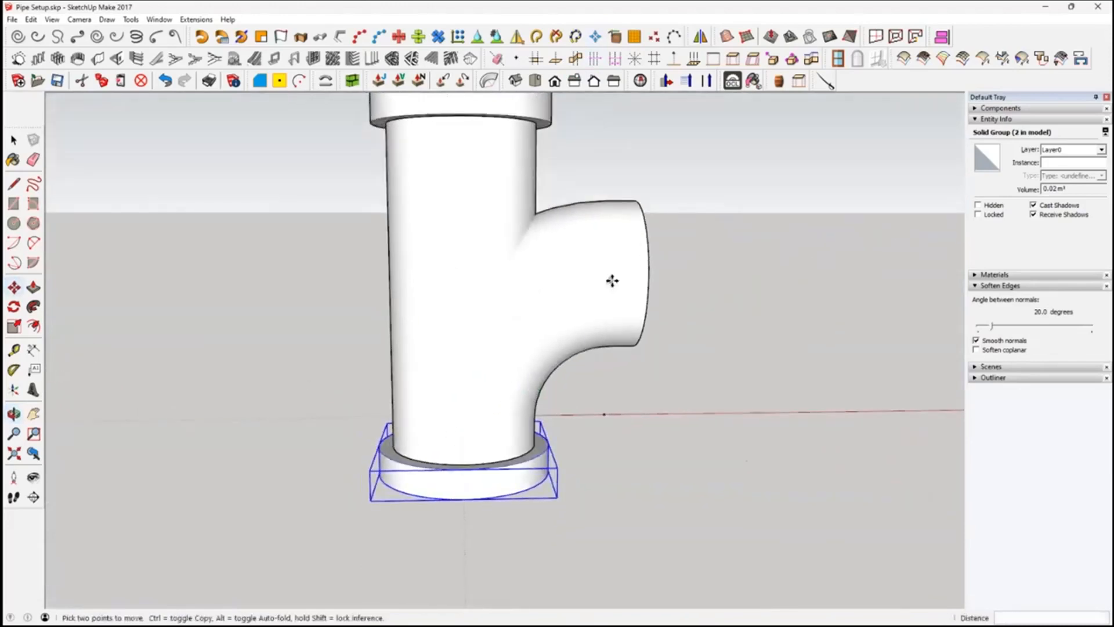
pyautogui.click(498, 490)
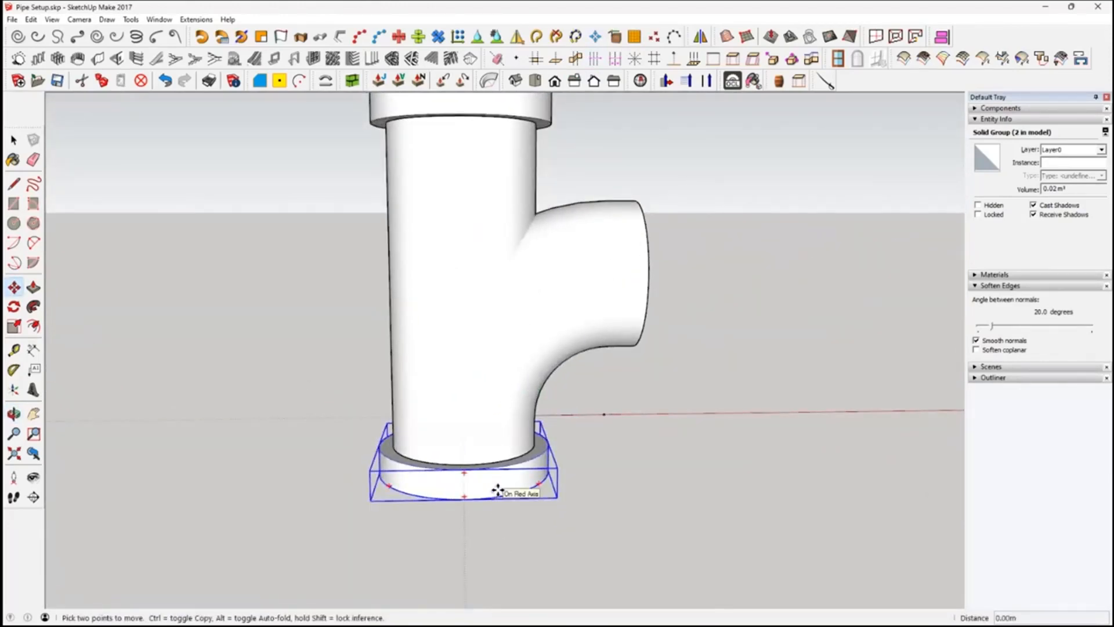
pyautogui.press('ctrl')
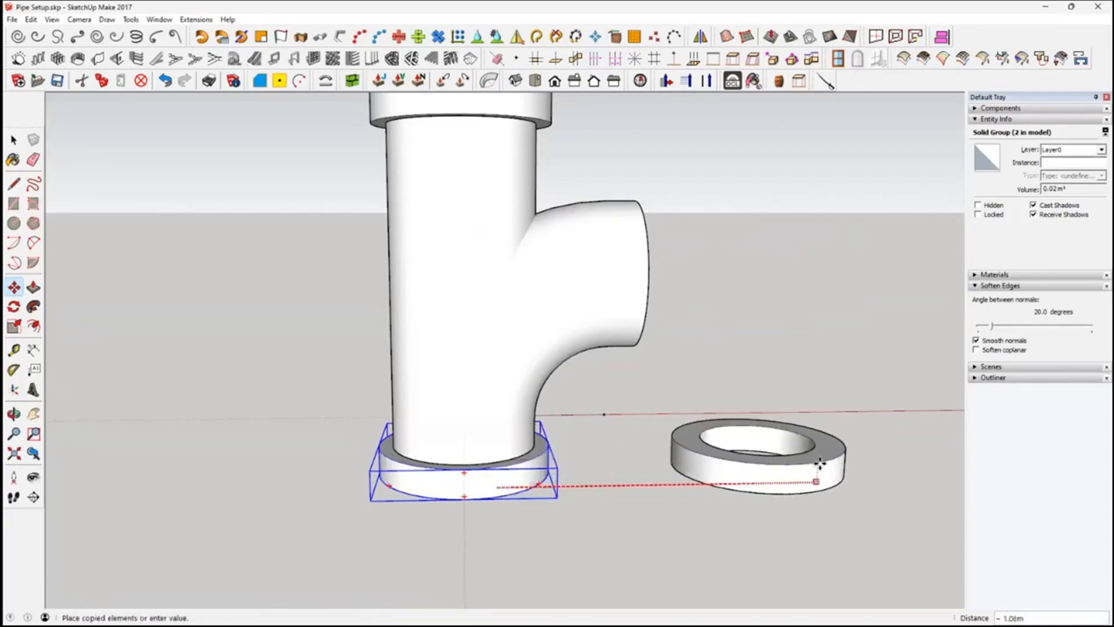
pyautogui.click(819, 465)
pyautogui.moveTo(819, 489); pyautogui.dragTo(739, 391, button='middle')
pyautogui.scroll(4, 649, 451)
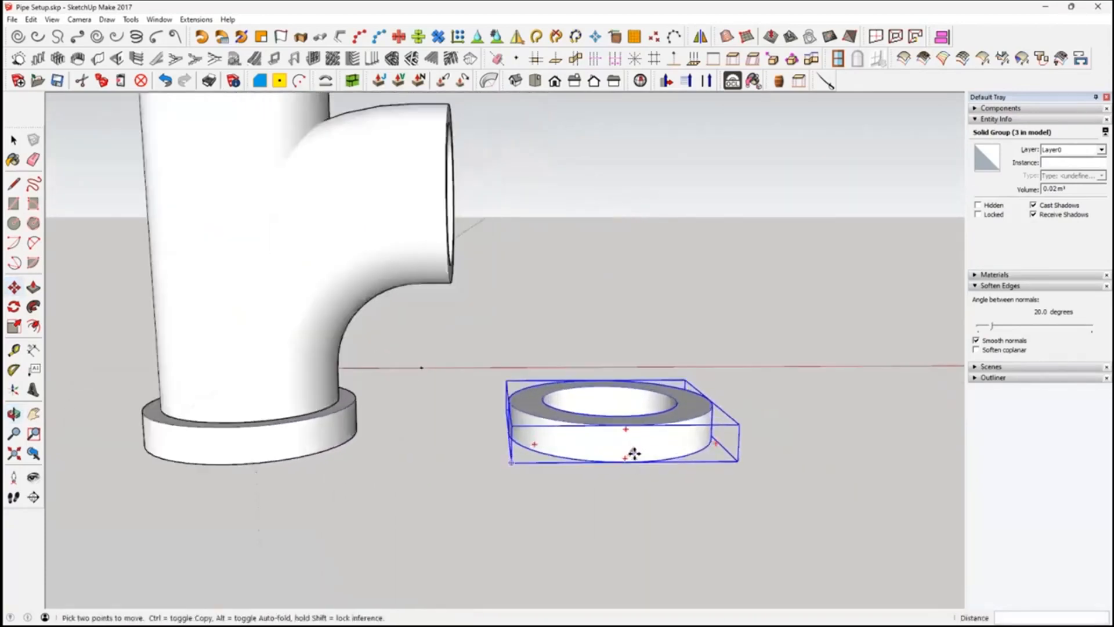
# - Rotate the copied flange upright so that its opening faces along the red axis
pyautogui.press('q')
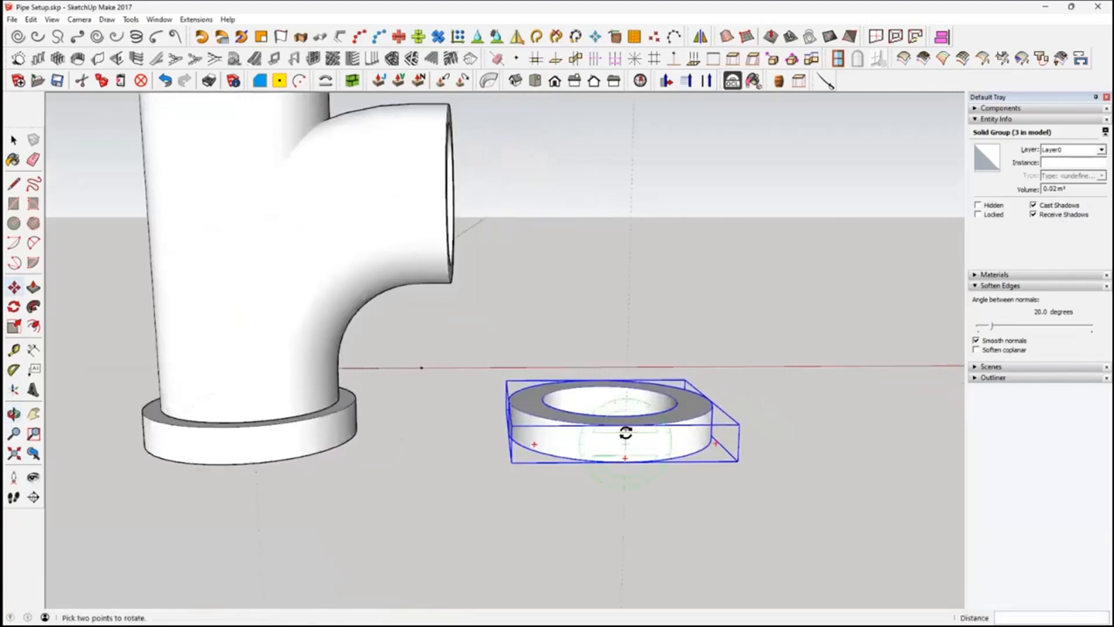
pyautogui.click(625, 433)
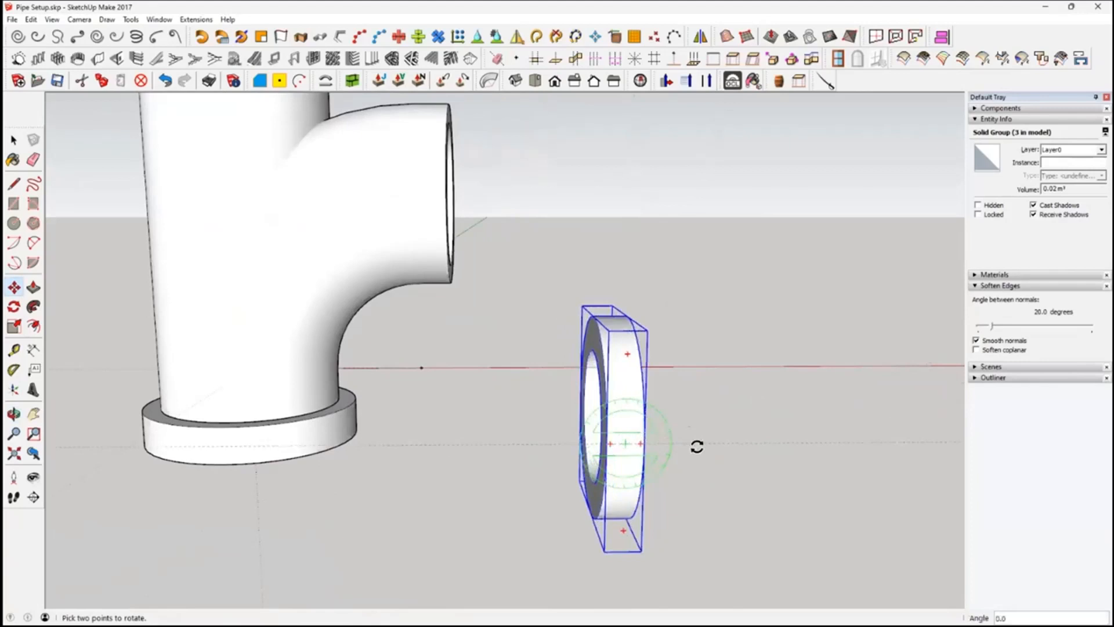
# - Move the upright flange by its inner rim onto the open end of the bent pipe, aligned with the bore
pyautogui.moveTo(783, 495); pyautogui.dragTo(946, 491, button='middle')
pyautogui.scroll(1, 624, 392)
pyautogui.moveTo(635, 400); pyautogui.dragTo(38, 264, button='middle')
pyautogui.moveTo(476, 429); pyautogui.dragTo(465, 403, button='middle')
pyautogui.click(14, 289)
pyautogui.moveTo(452, 270); pyautogui.dragTo(455, 299, button='middle')
pyautogui.click(453, 299)
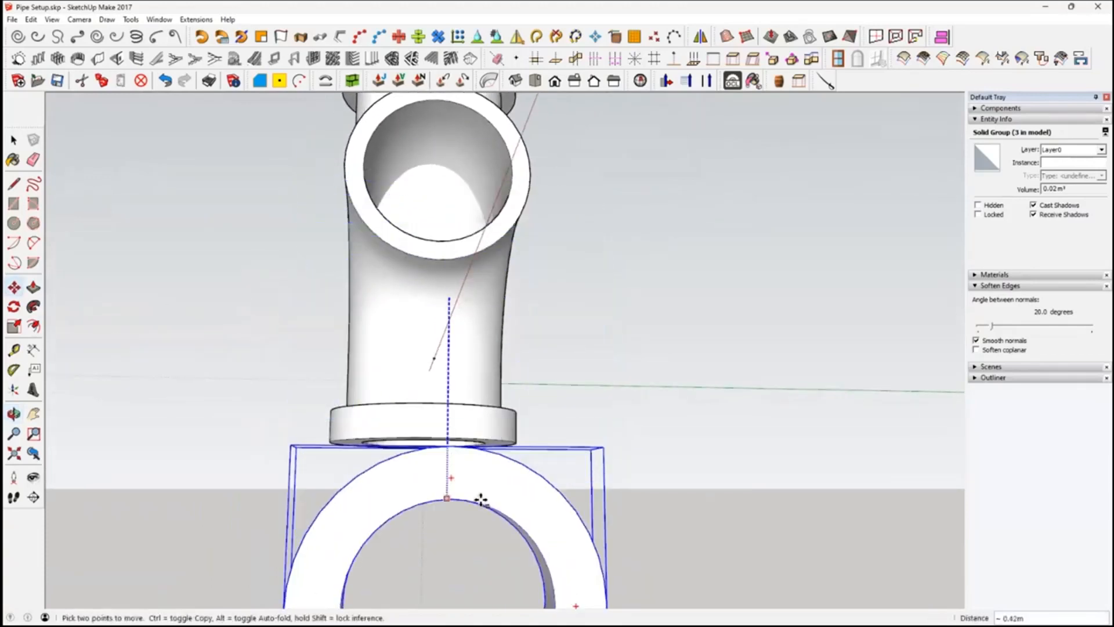
pyautogui.moveTo(587, 356); pyautogui.dragTo(848, 536, button='middle')
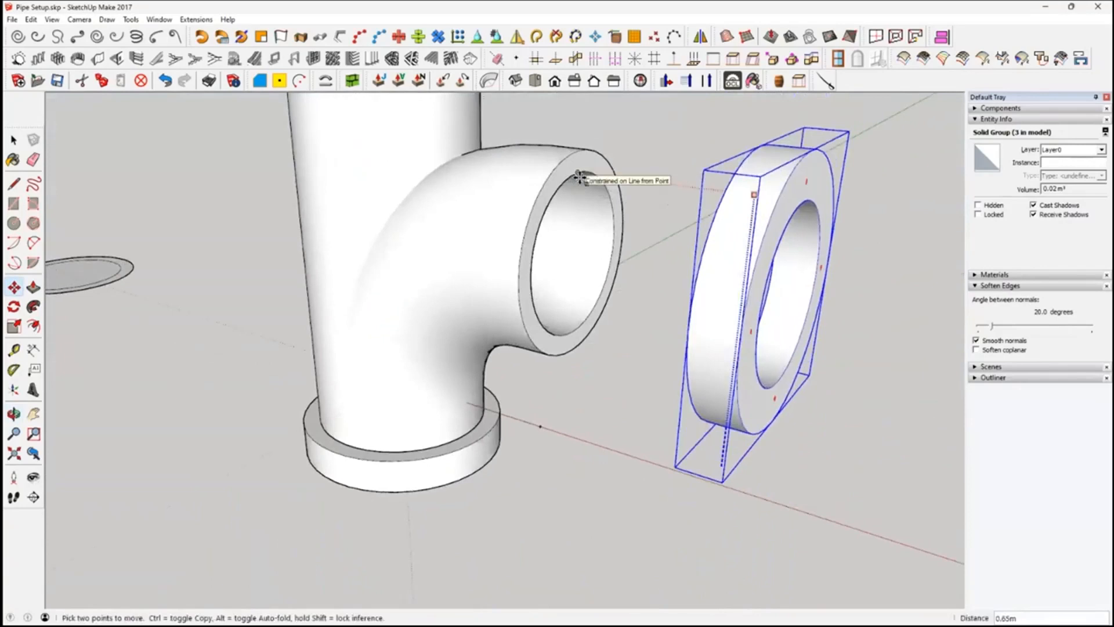
pyautogui.click(579, 177)
pyautogui.moveTo(739, 417); pyautogui.dragTo(669, 410, button='middle')
pyautogui.click(701, 482)
pyautogui.scroll(-4, 674, 438)
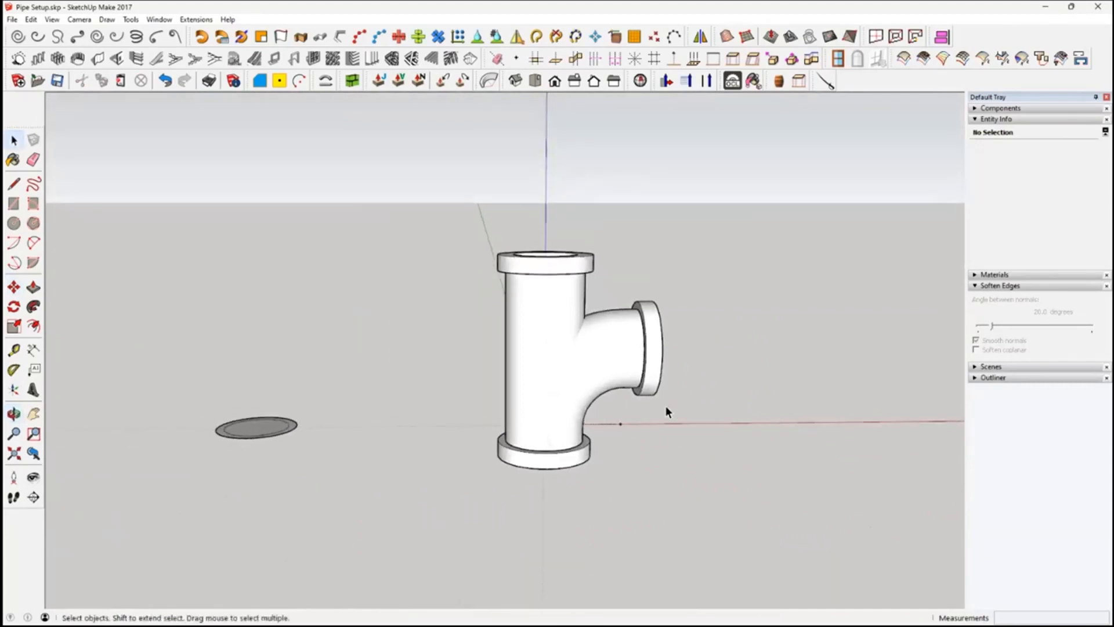
pyautogui.click(617, 350)
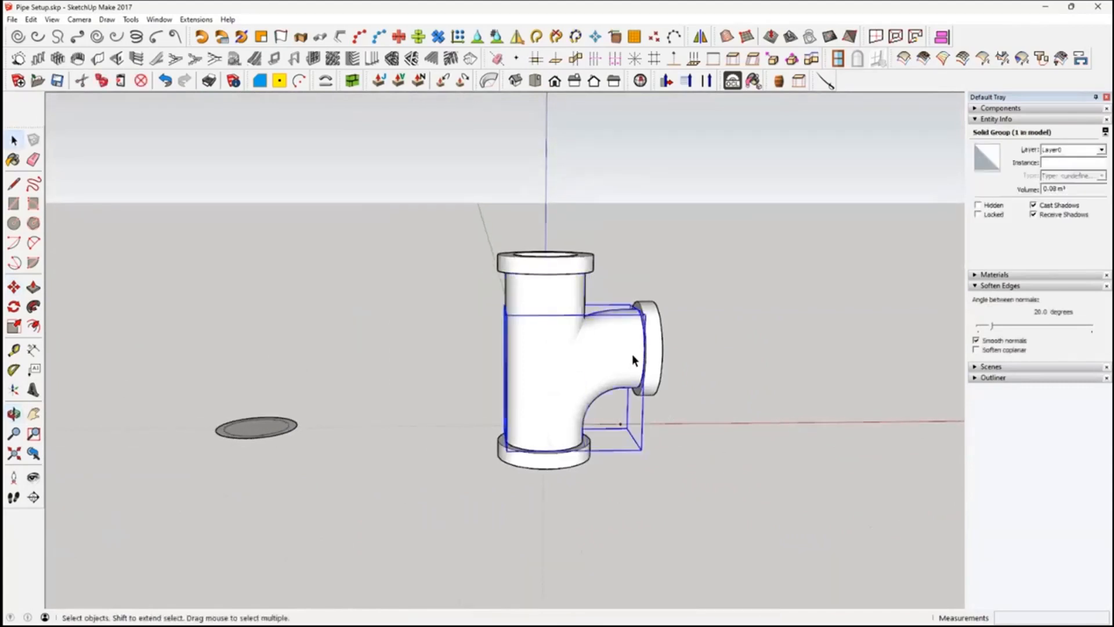
pyautogui.click(656, 355)
pyautogui.click(563, 274)
pyautogui.click(562, 461)
pyautogui.moveTo(570, 453); pyautogui.dragTo(576, 417, button='middle')
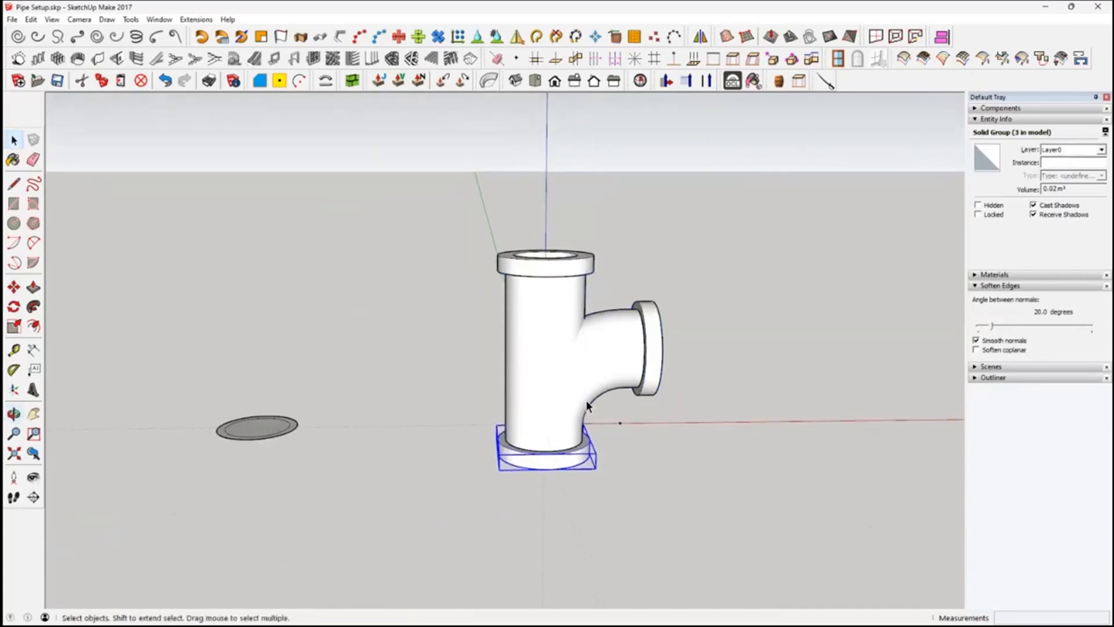
pyautogui.moveTo(721, 452); pyautogui.dragTo(561, 383, button='middle')
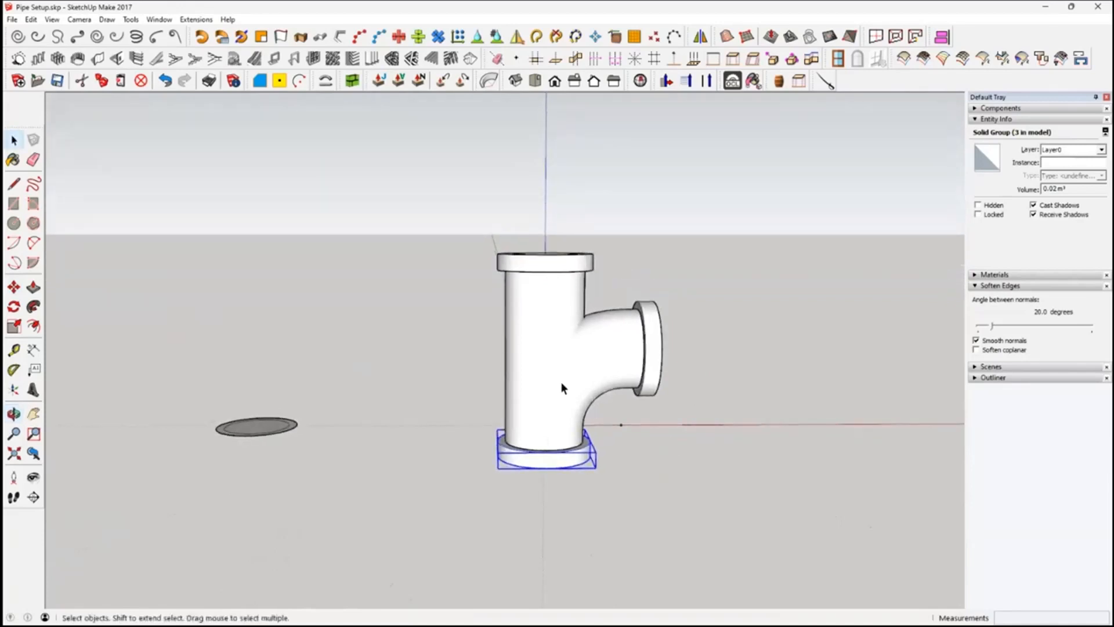
# - Group the bent pipe together with the flange at its open end
pyautogui.click(591, 372)
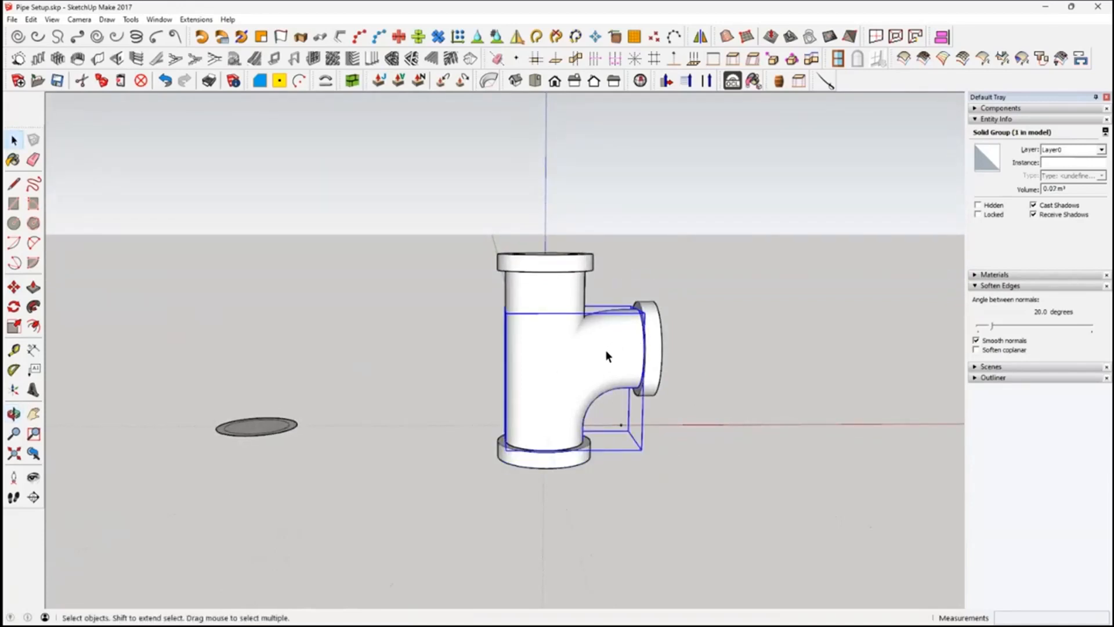
pyautogui.keyDown('shift'); pyautogui.click(659, 364); pyautogui.keyUp('shift')
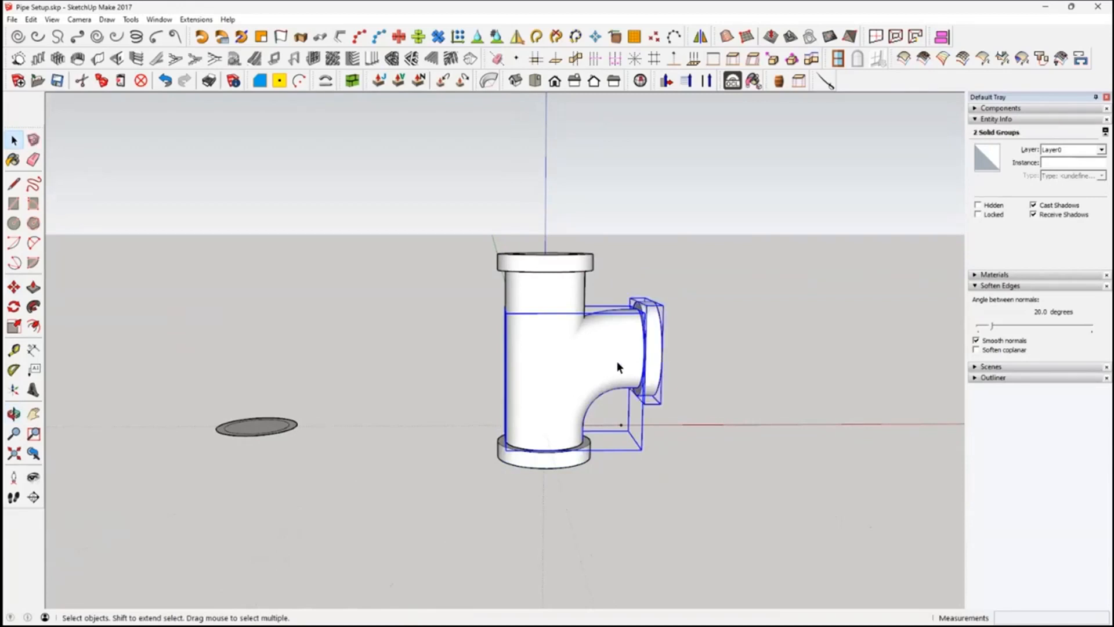
pyautogui.rightClick(633, 363)
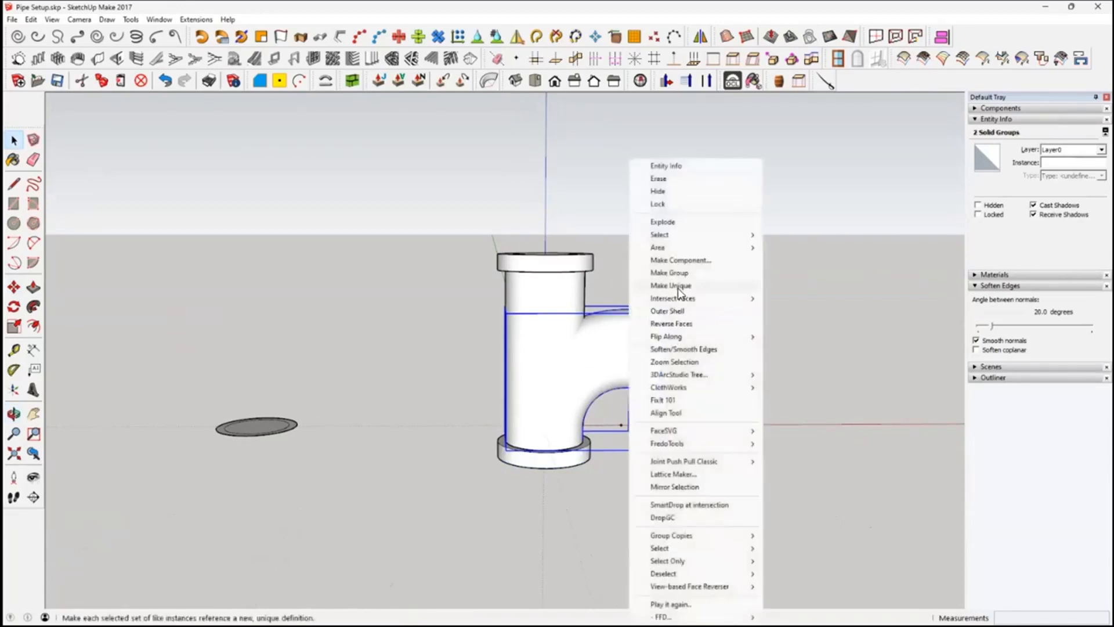
pyautogui.click(673, 273)
pyautogui.click(658, 500)
# - Make a copy of the flanged branch group rotated 90° around the straight pipe's vertical axis
pyautogui.moveTo(658, 500); pyautogui.dragTo(524, 403, button='middle')
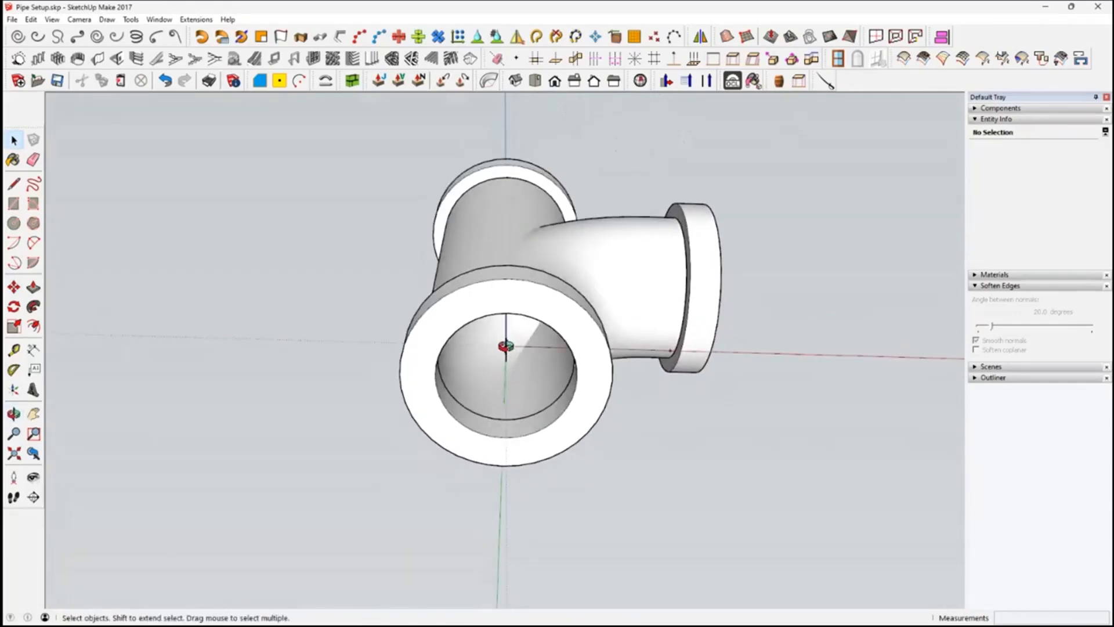
pyautogui.click(528, 409)
pyautogui.moveTo(530, 406); pyautogui.dragTo(530, 324, button='middle')
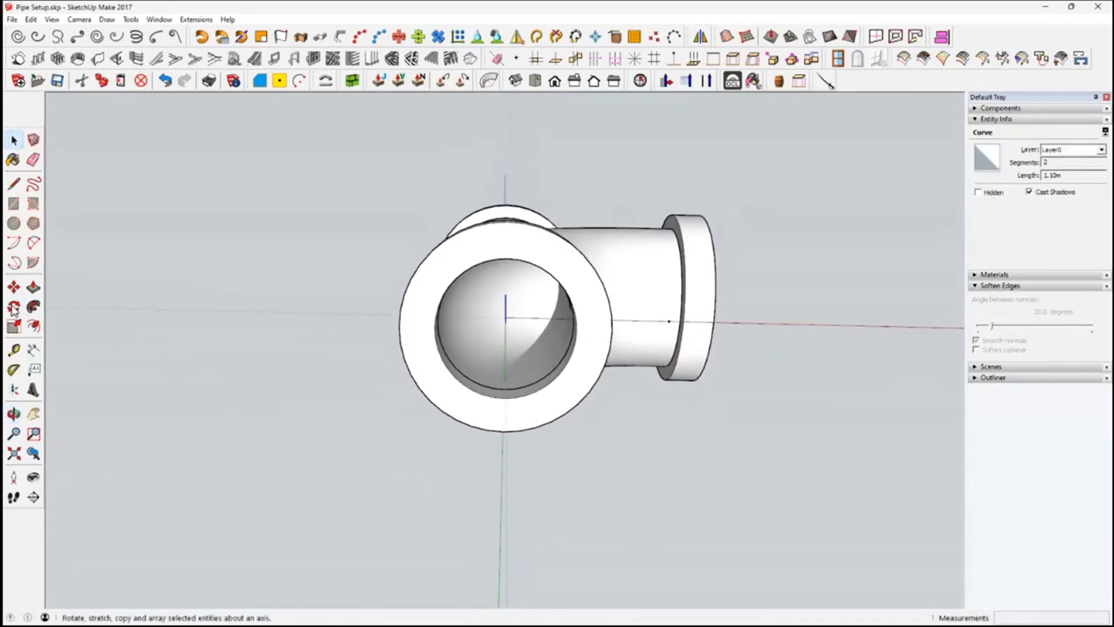
pyautogui.click(701, 358)
pyautogui.click(689, 339)
pyautogui.moveTo(750, 329); pyautogui.dragTo(762, 536, button='middle')
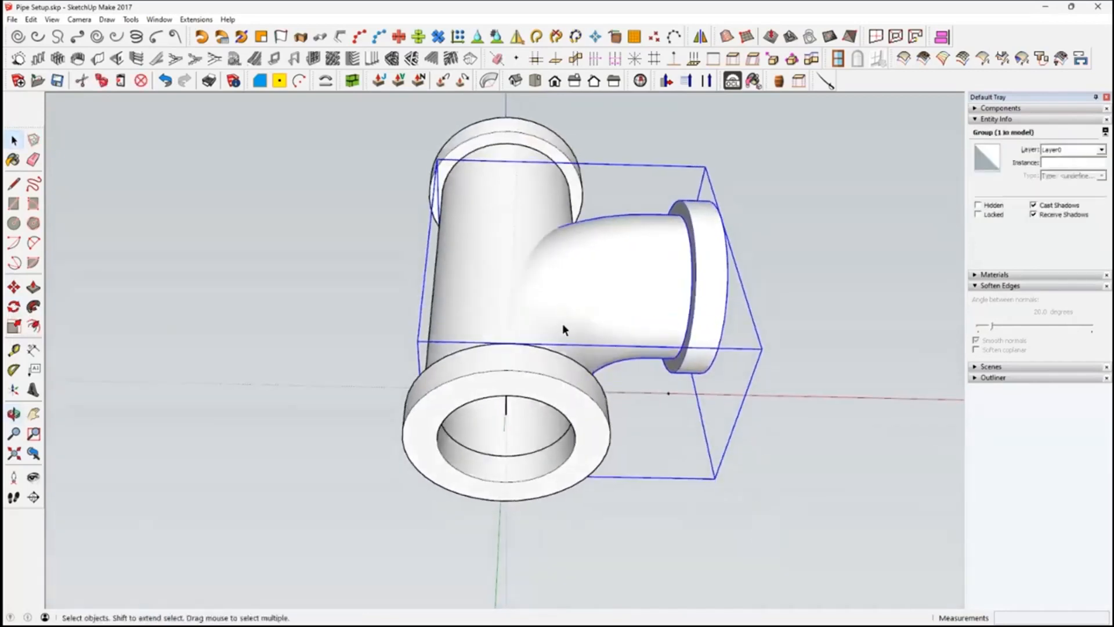
pyautogui.moveTo(620, 288); pyautogui.dragTo(641, 267, button='middle')
pyautogui.click(13, 308)
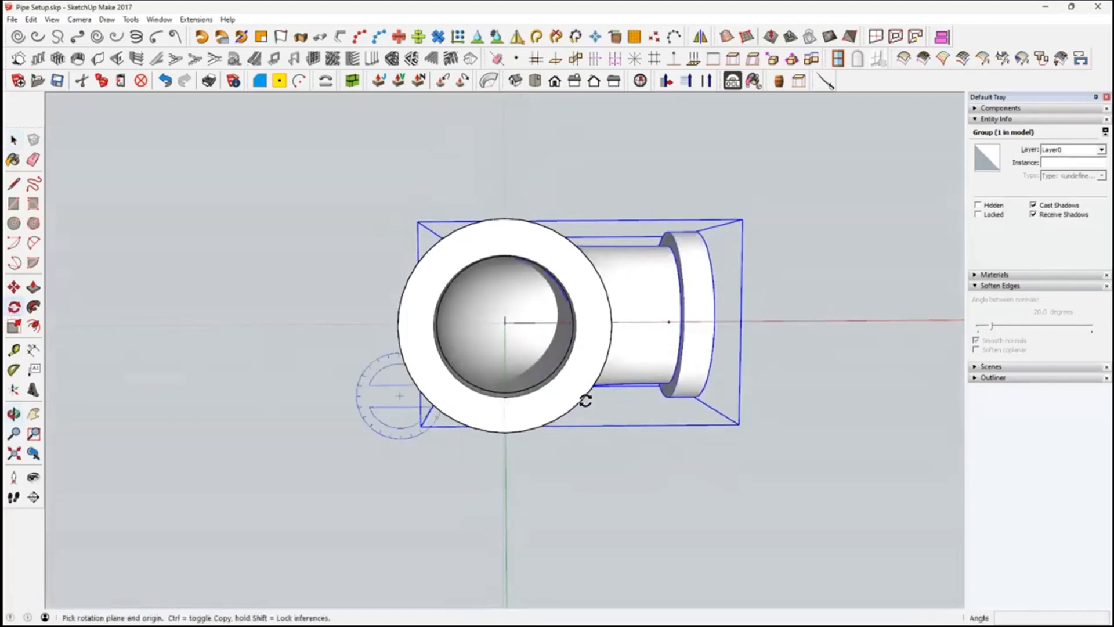
pyautogui.moveTo(513, 334); pyautogui.dragTo(515, 386, button='middle')
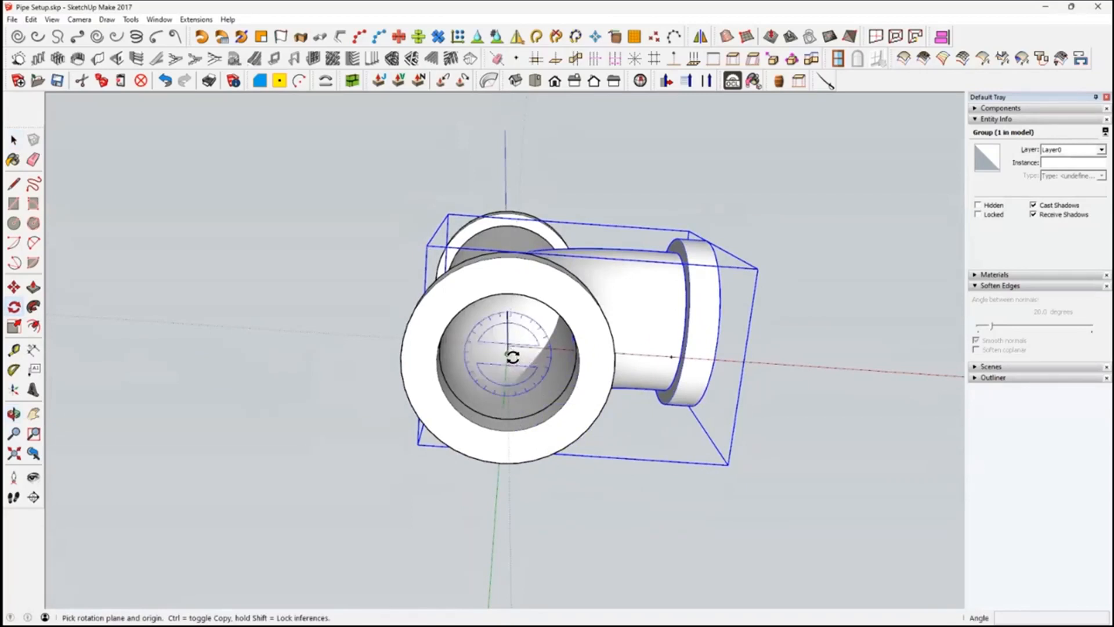
pyautogui.click(507, 354)
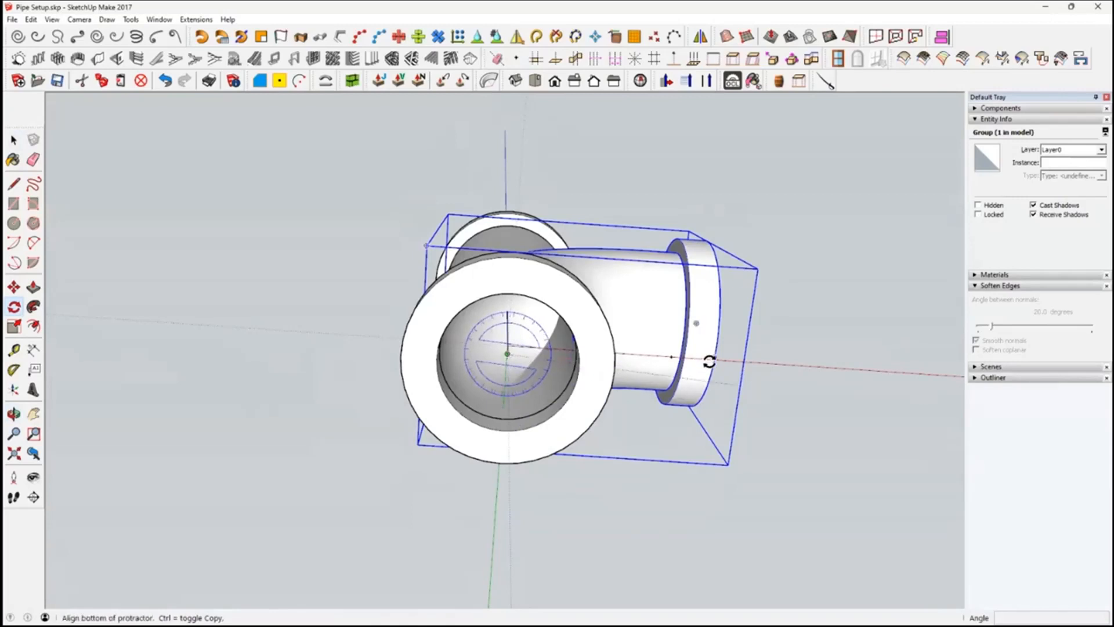
pyautogui.moveTo(720, 341); pyautogui.dragTo(630, 353, button='middle')
pyautogui.moveTo(684, 261); pyautogui.dragTo(711, 292, button='middle')
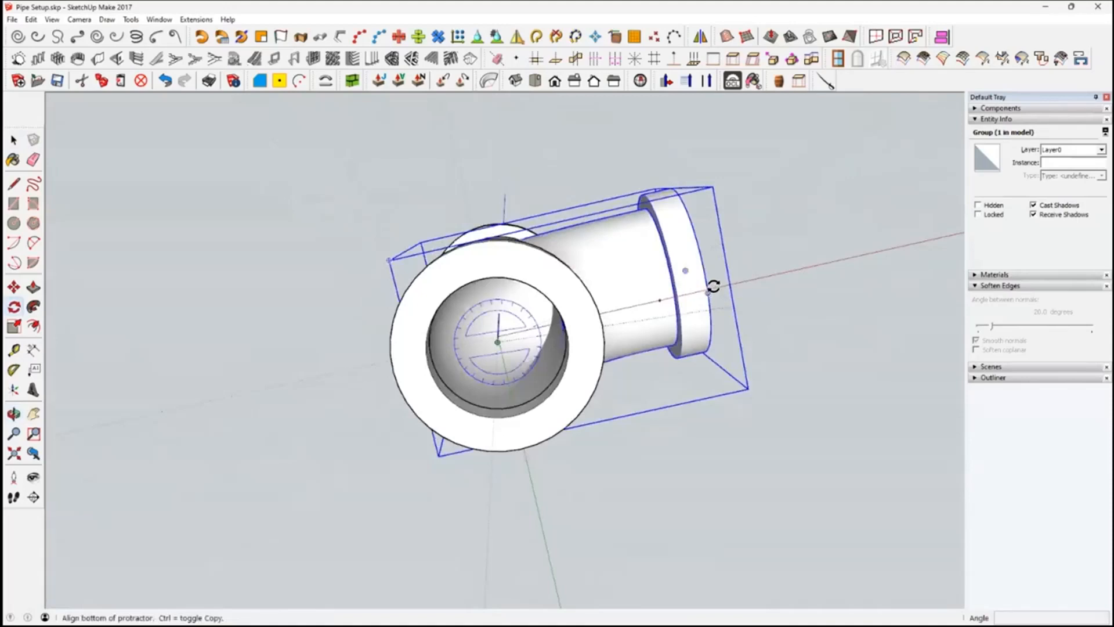
pyautogui.scroll(2, 716, 296)
pyautogui.scroll(2, 720, 300)
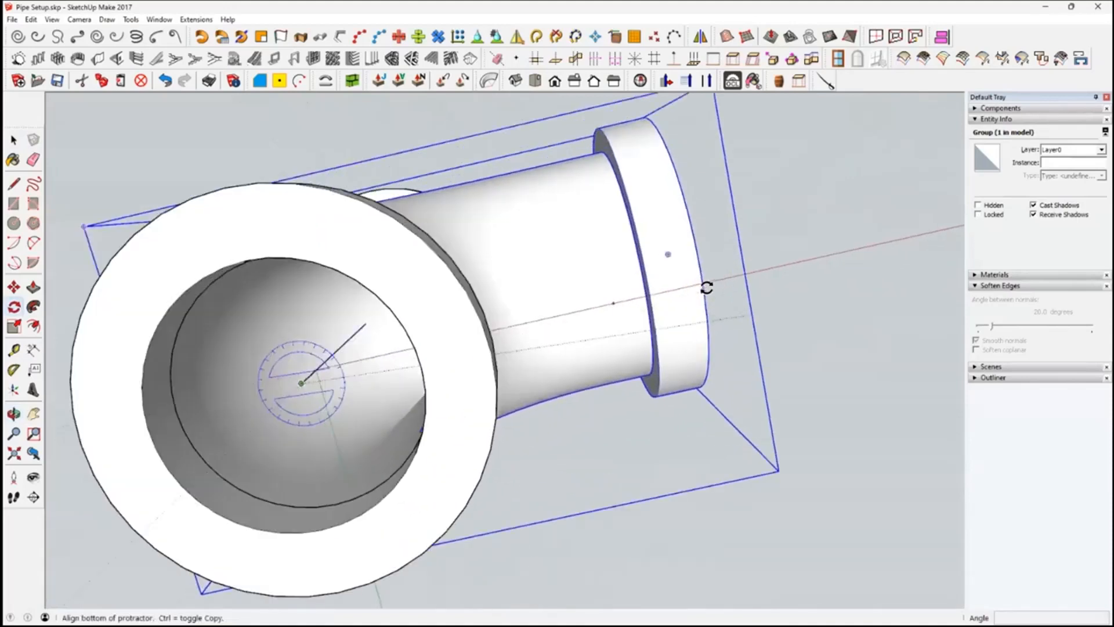
pyautogui.scroll(3, 714, 284)
pyautogui.moveTo(717, 288)
pyautogui.mouseDown(button='middle')
pyautogui.moveTo(691, 378)
pyautogui.moveTo(801, 236)
pyautogui.moveTo(747, 242)
pyautogui.moveTo(729, 297)
pyautogui.mouseUp(button='middle')
pyautogui.scroll(-5, 754, 390)
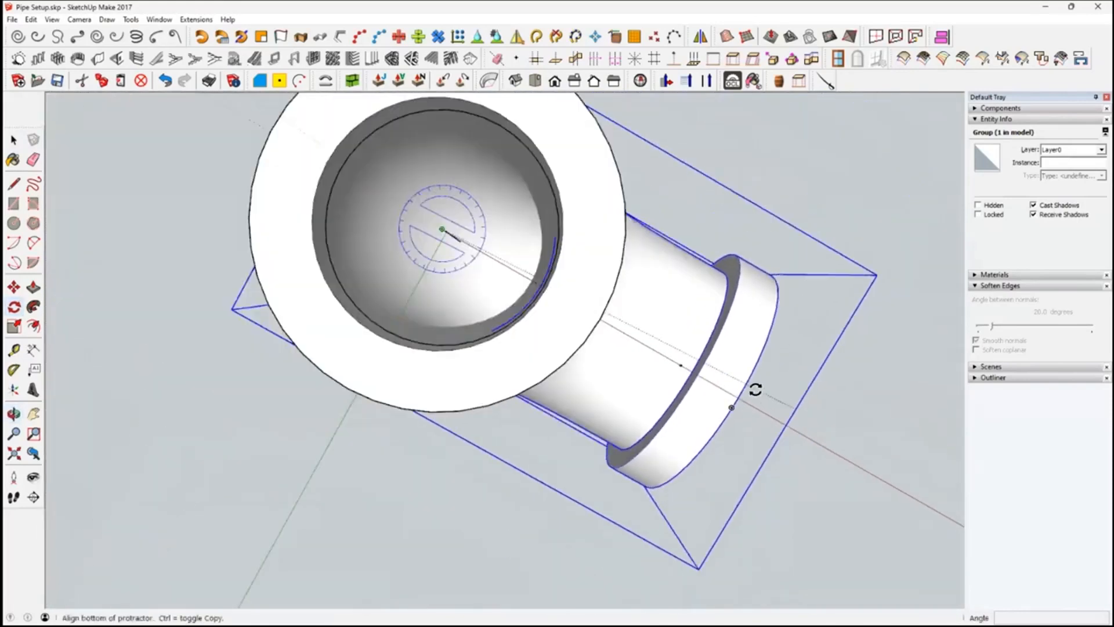
pyautogui.scroll(-1, 740, 428)
pyautogui.moveTo(740, 427); pyautogui.dragTo(749, 426, button='middle')
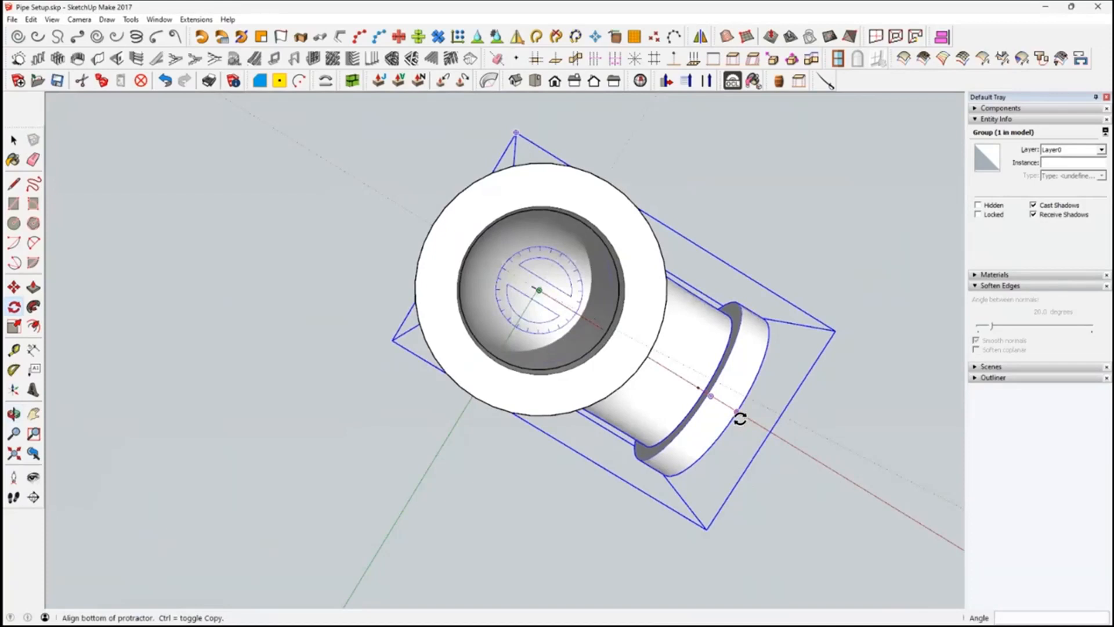
pyautogui.click(740, 418)
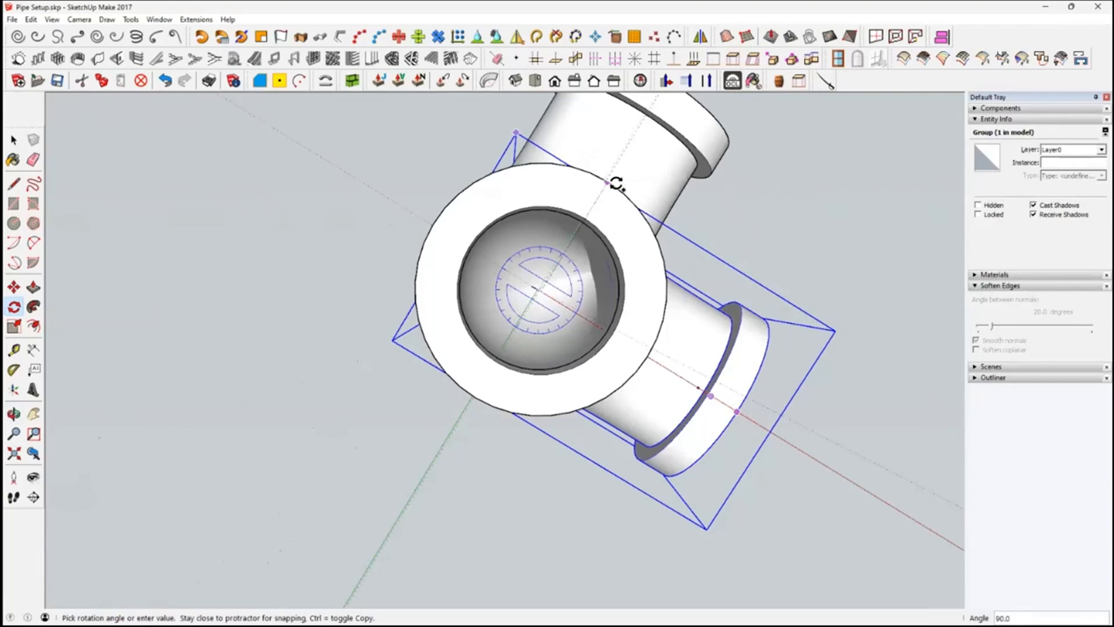
pyautogui.click(616, 184)
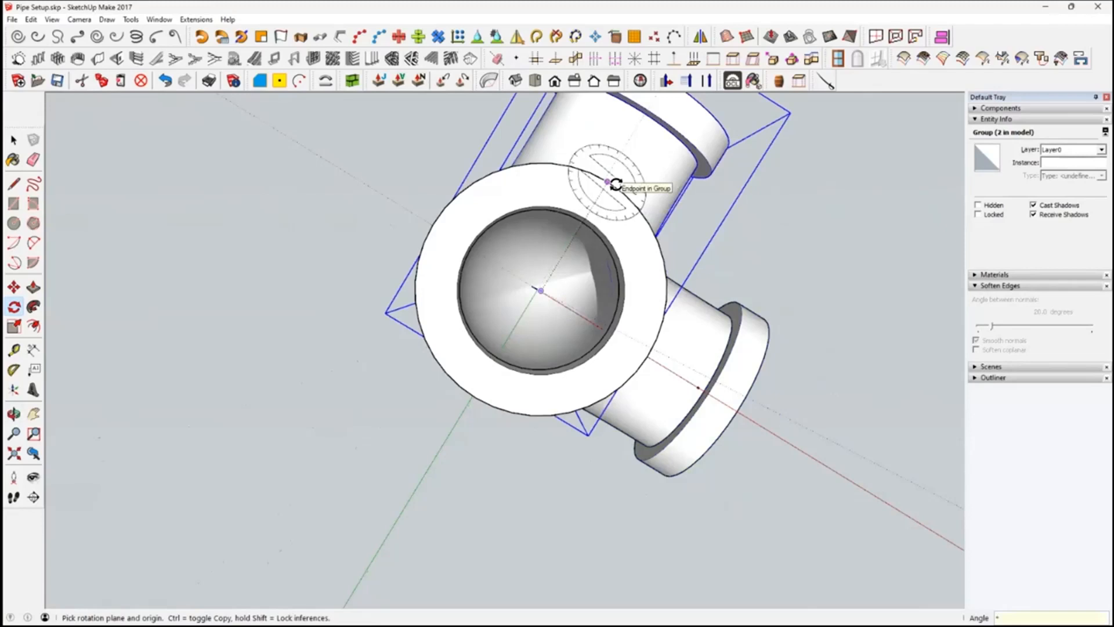
# - Multiply the rotated copy by three so that four branches surround the straight pipe
pyautogui.press('Return')
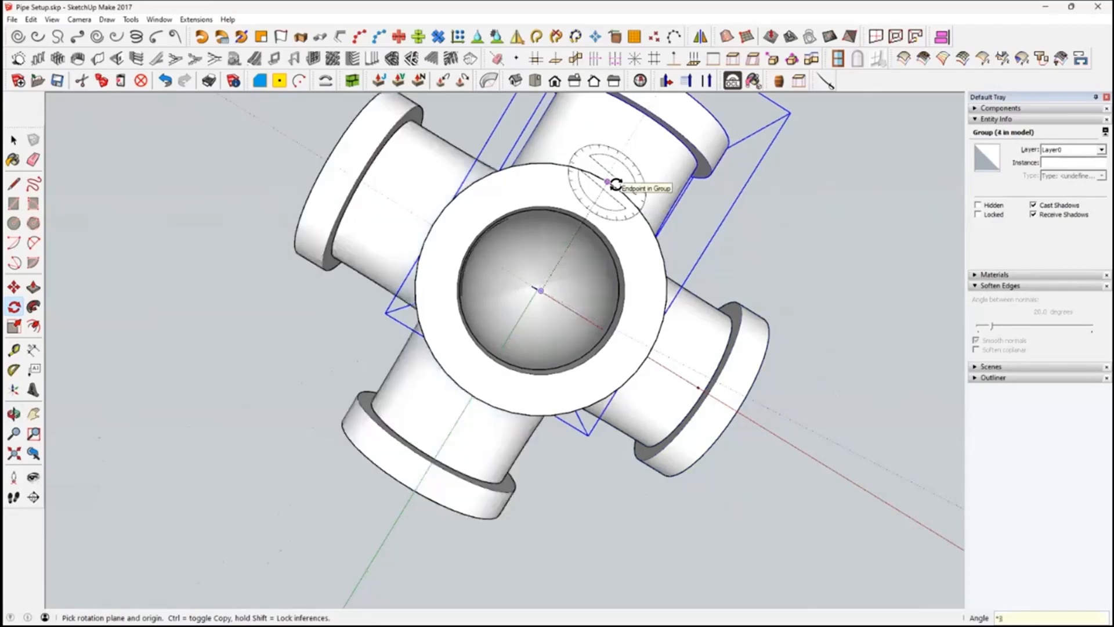
pyautogui.click(13, 141)
pyautogui.click(338, 326)
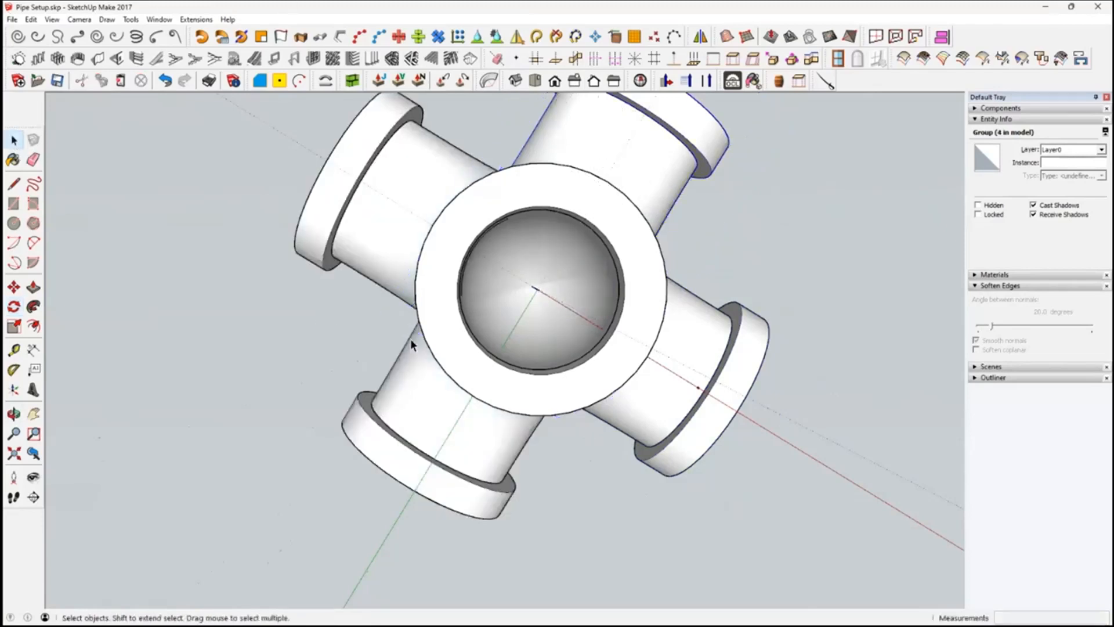
# - Copy the entire four-branch fitting along the red axis, placing the copy clear of the original
pyautogui.scroll(-4, 499, 351)
pyautogui.moveTo(579, 342); pyautogui.dragTo(589, 388, button='middle')
pyautogui.moveTo(662, 332); pyautogui.dragTo(532, 393, button='middle')
pyautogui.moveTo(399, 208); pyautogui.dragTo(644, 460)
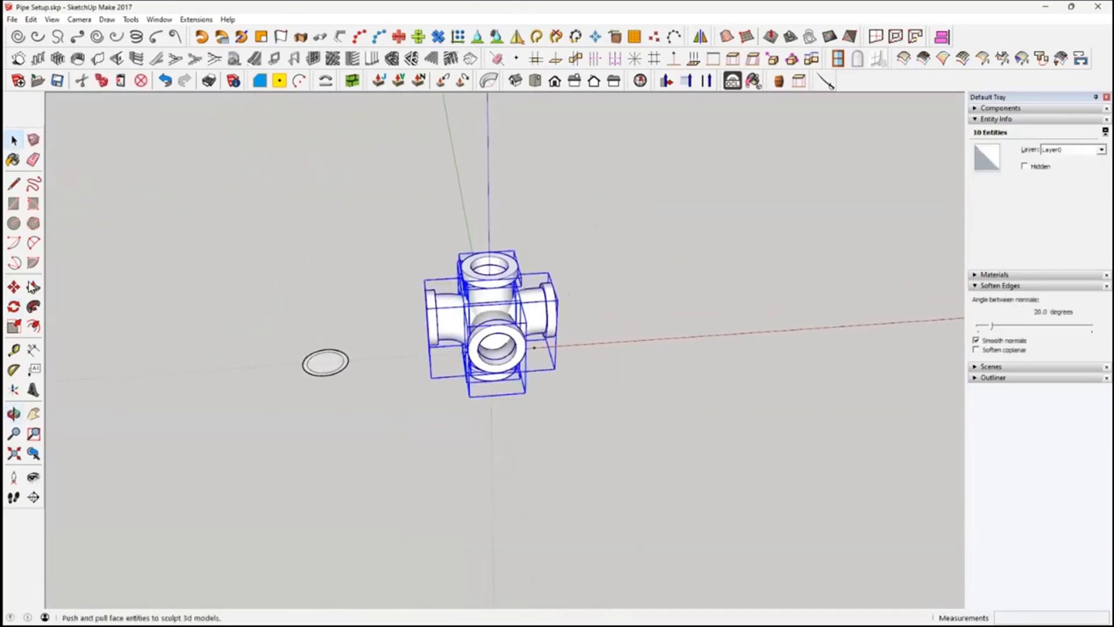
pyautogui.click(14, 287)
pyautogui.click(457, 347)
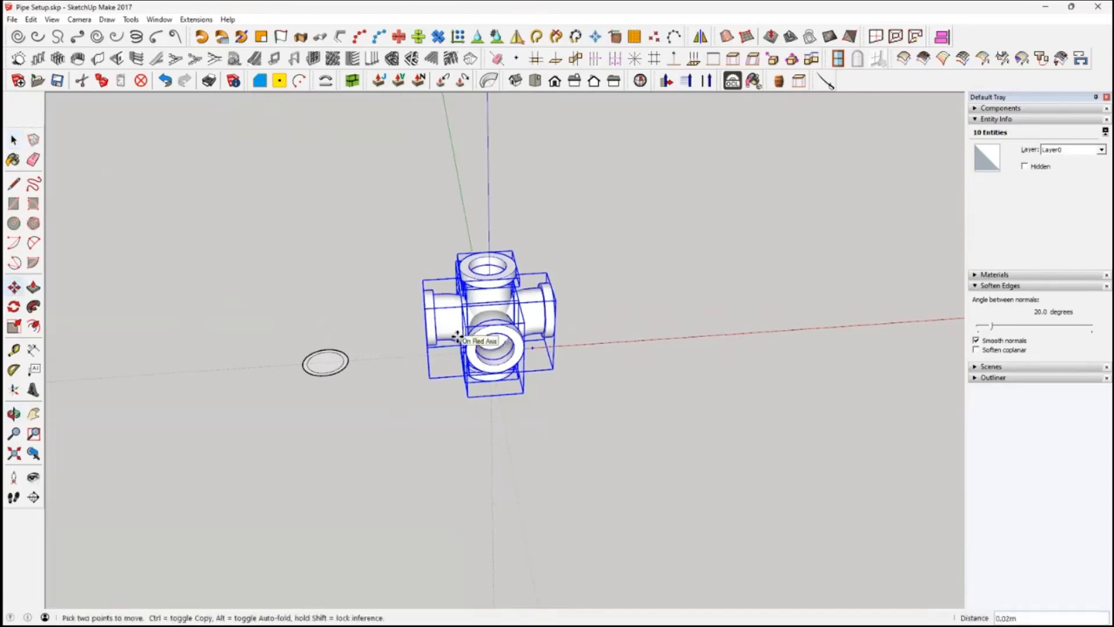
pyautogui.press('ctrl')
pyautogui.click(699, 336)
pyautogui.moveTo(699, 336); pyautogui.dragTo(546, 410, button='middle')
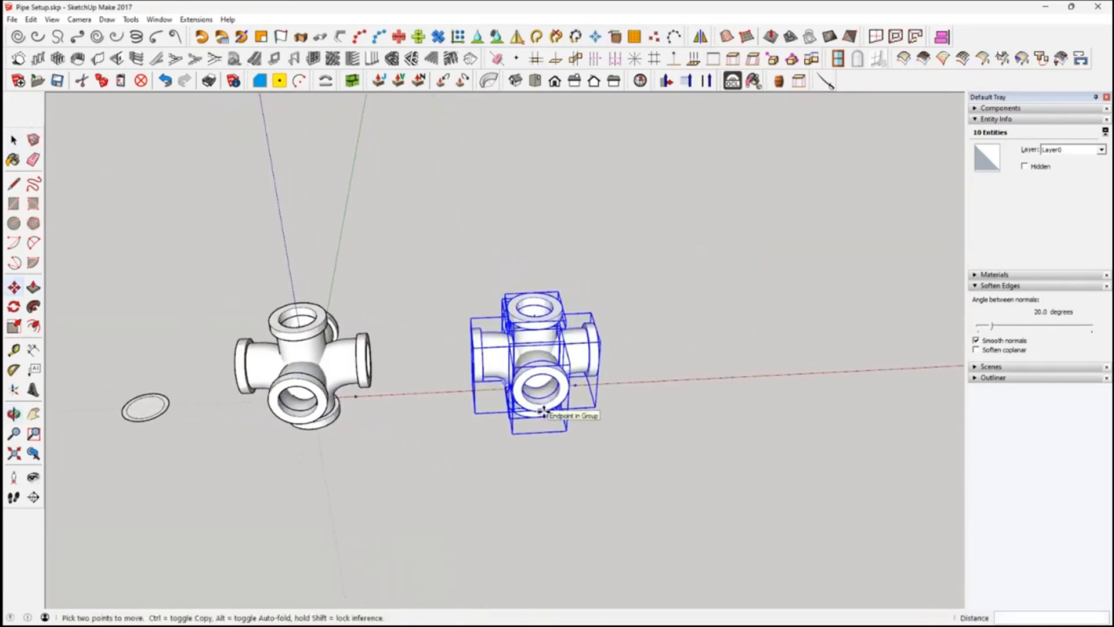
# - Multiply the copied fitting into three evenly spaced copies along the red axis, making a row of four fittings
pyautogui.press('Return')
pyautogui.scroll(-3, 627, 453)
pyautogui.keyDown('shift'); pyautogui.moveTo(797, 463); pyautogui.dragTo(659, 418, button='middle'); pyautogui.keyUp('shift')
pyautogui.press('space')
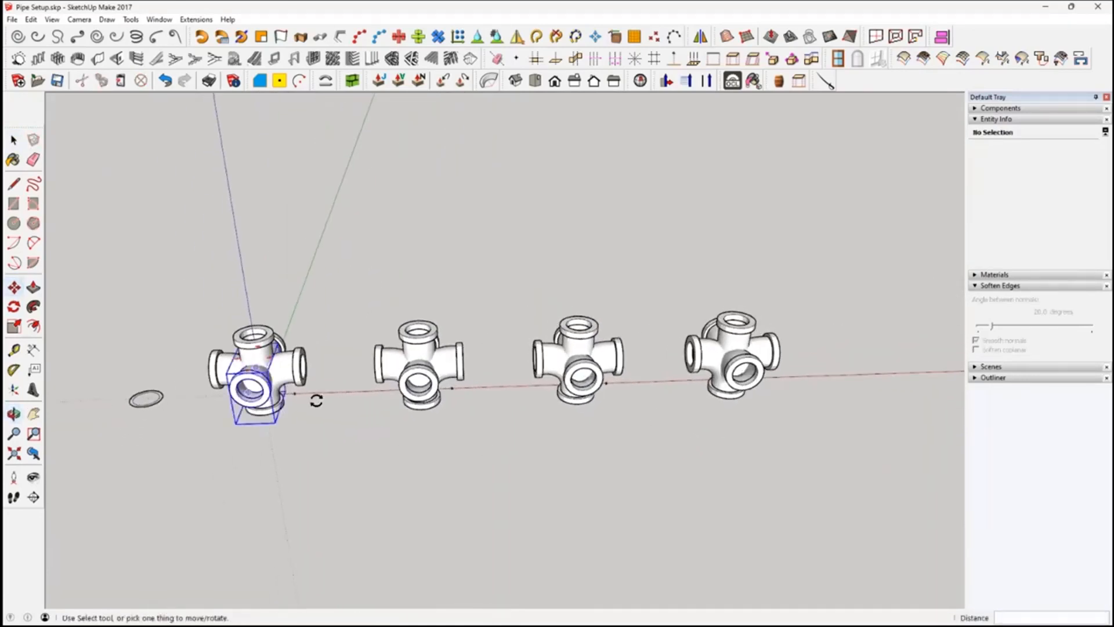
# - Delete the branch facing the original fitting from the second fitting in the row
pyautogui.click(394, 369)
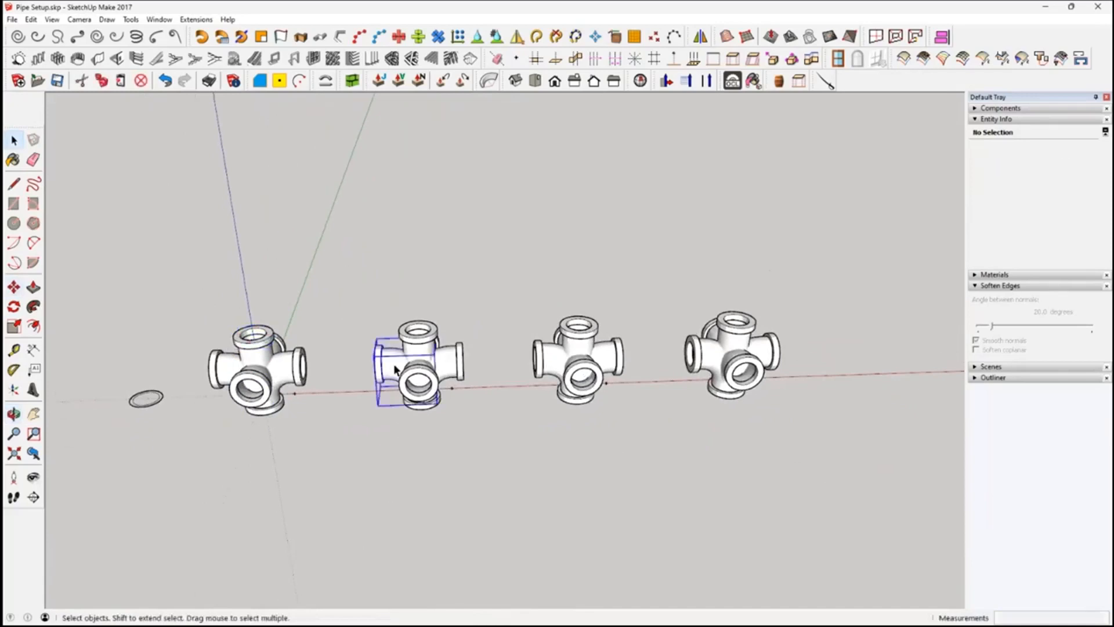
pyautogui.press('Delete')
pyautogui.moveTo(389, 392); pyautogui.dragTo(584, 362, button='middle')
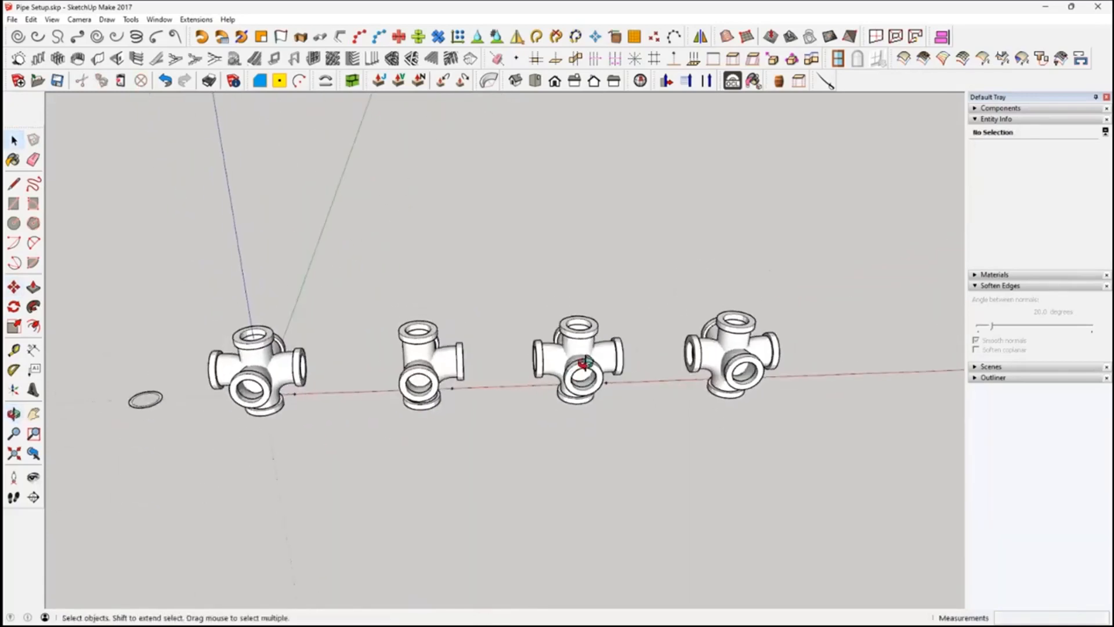
pyautogui.click(547, 355)
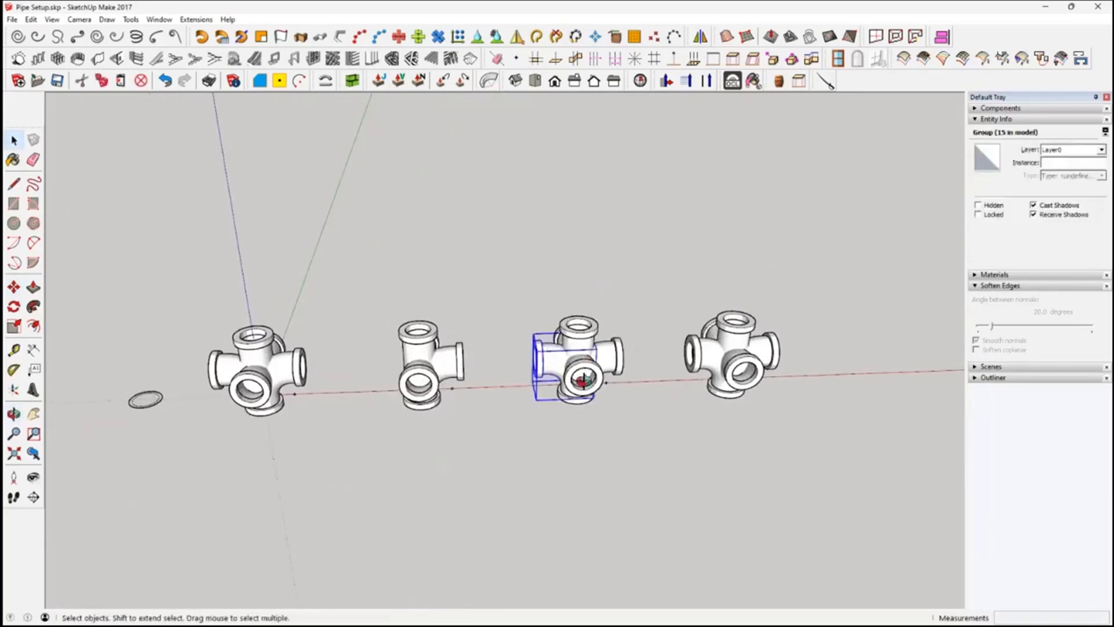
pyautogui.click(610, 355)
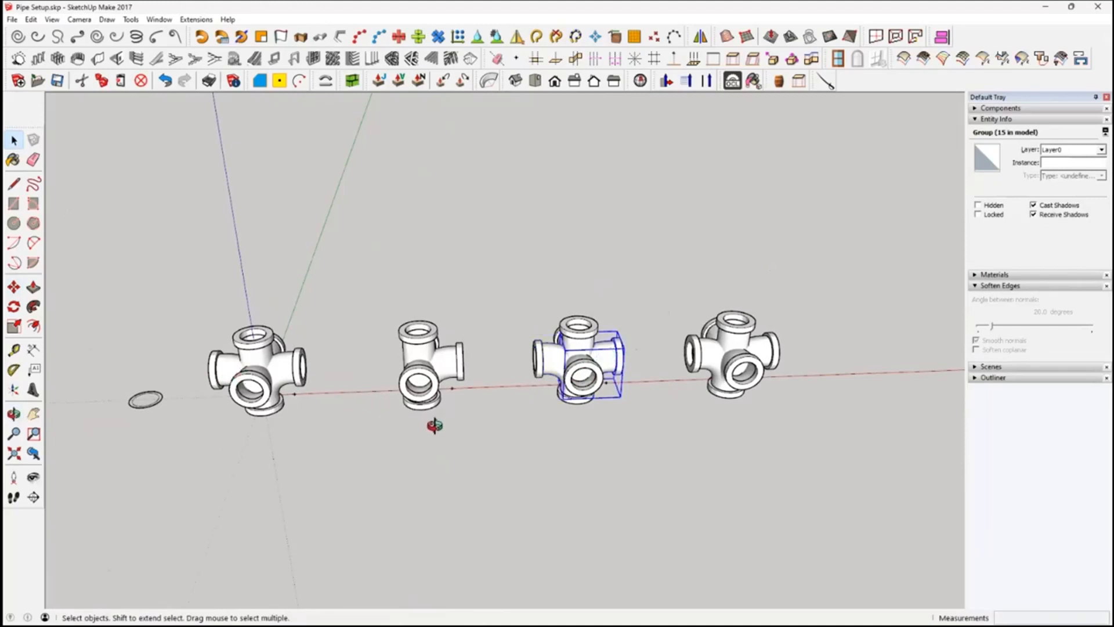
pyautogui.moveTo(527, 452); pyautogui.dragTo(615, 401, button='middle')
pyautogui.moveTo(684, 440); pyautogui.dragTo(548, 433, button='middle')
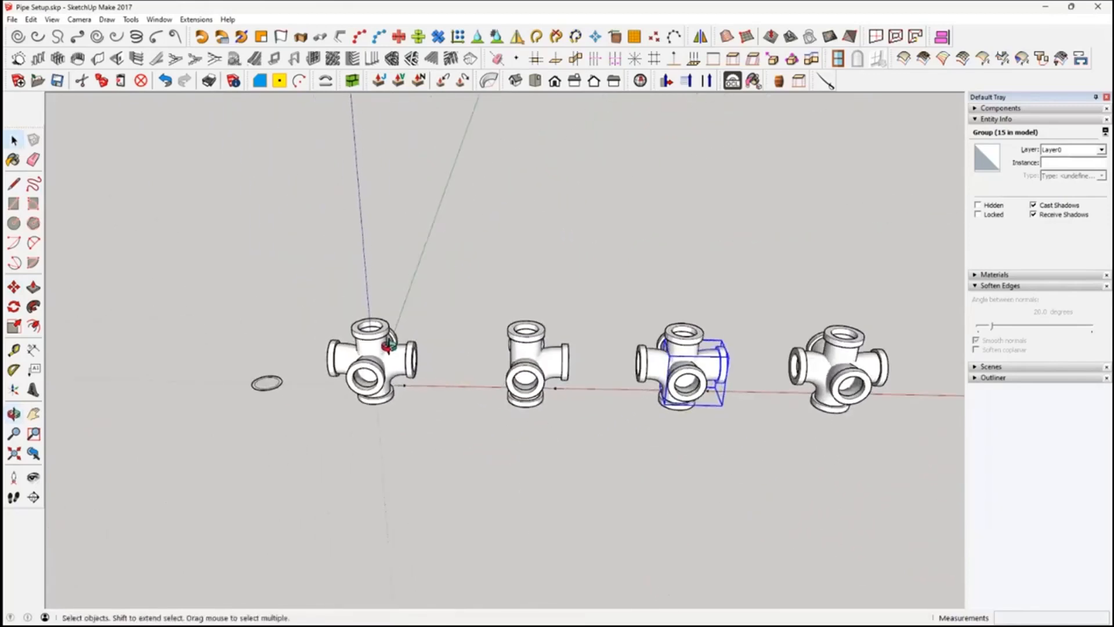
pyautogui.moveTo(414, 371); pyautogui.dragTo(499, 393, button='middle')
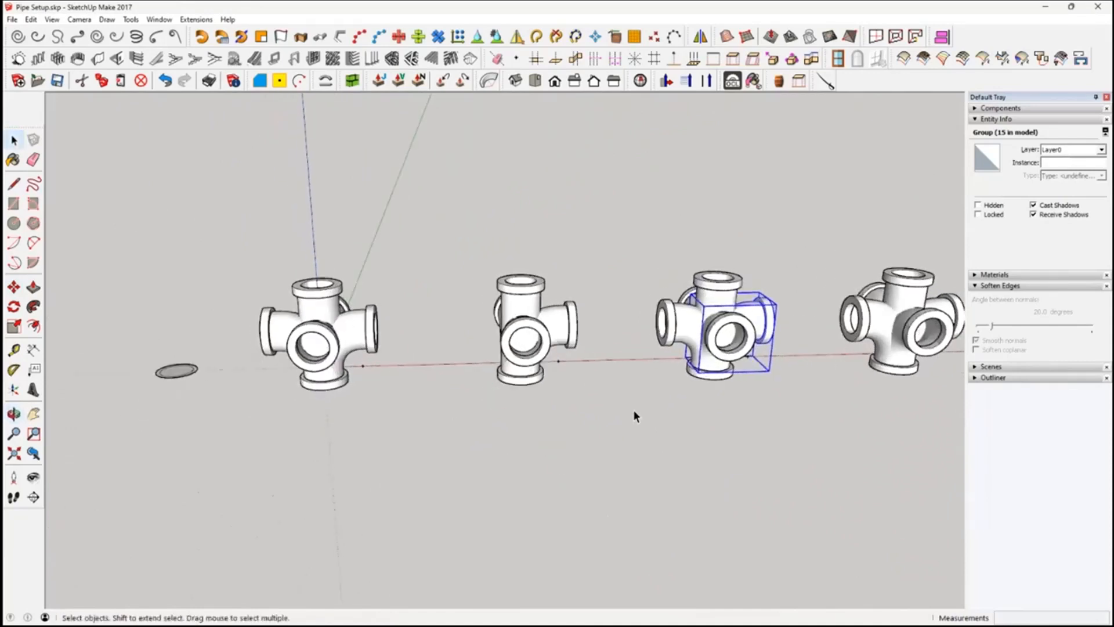
# - Switch to CHITUBOX and browse for a file to open in the Detailing > Drain Pipes > Large folder
pyautogui.click(609, 611)
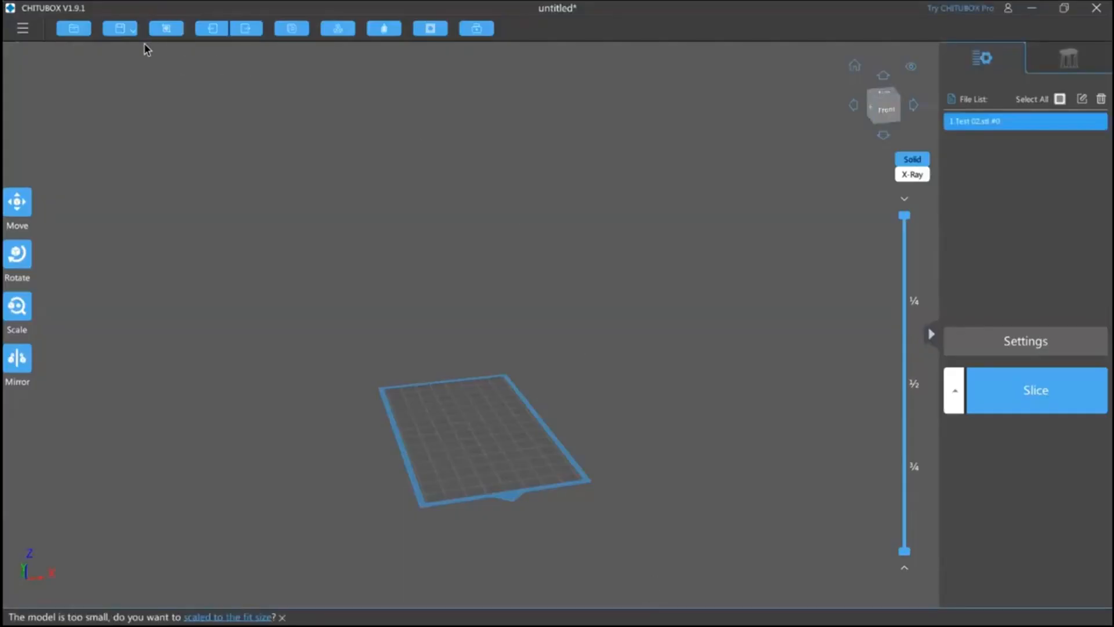
pyautogui.click(73, 28)
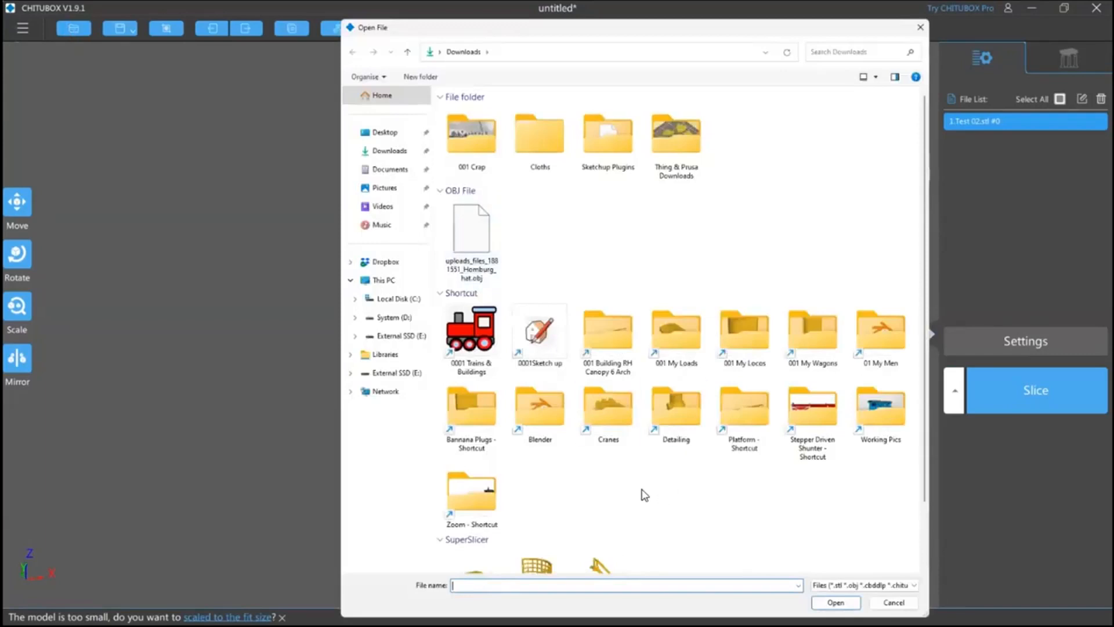
pyautogui.doubleClick(688, 423)
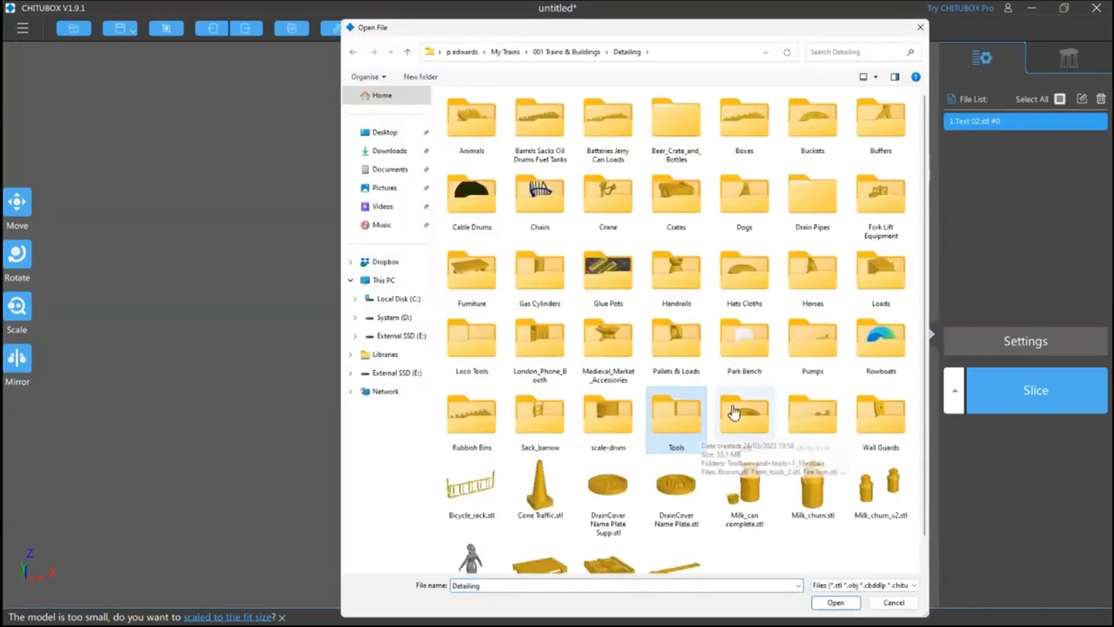
pyautogui.doubleClick(813, 198)
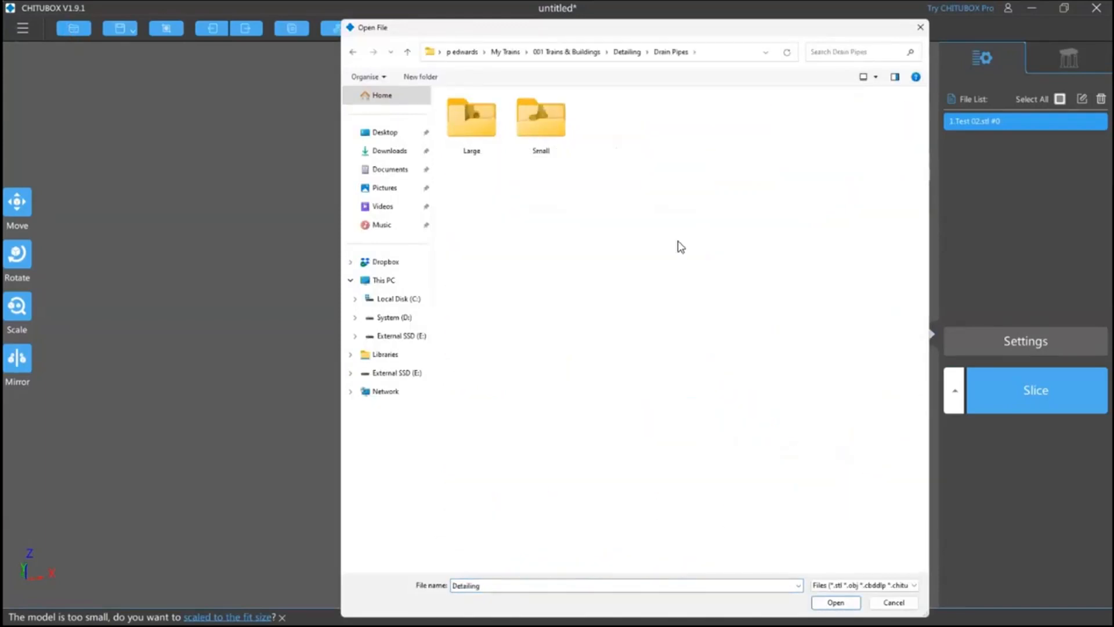
pyautogui.doubleClick(483, 121)
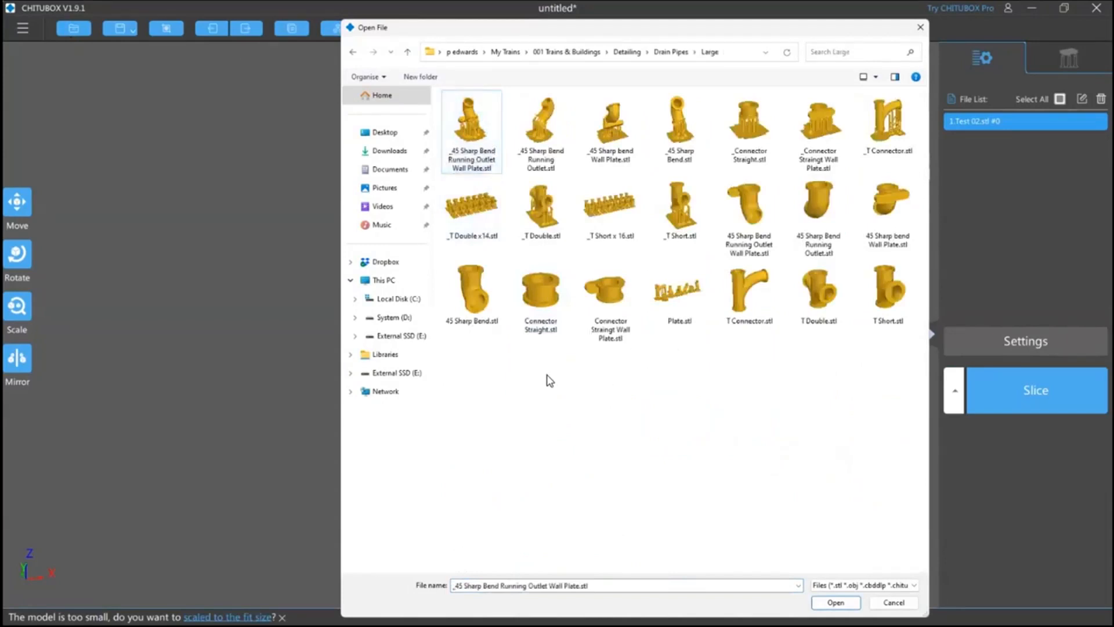
# - Load the supported double-T fitting file _T Double.stl onto the build plate
pyautogui.click(678, 152)
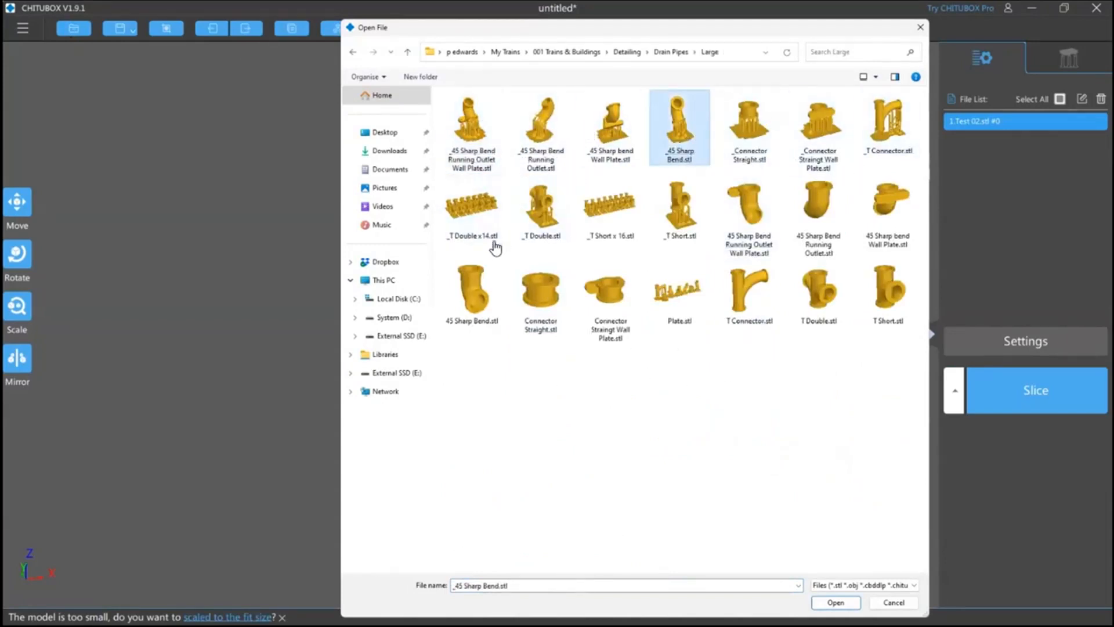
pyautogui.click(540, 232)
pyautogui.click(679, 299)
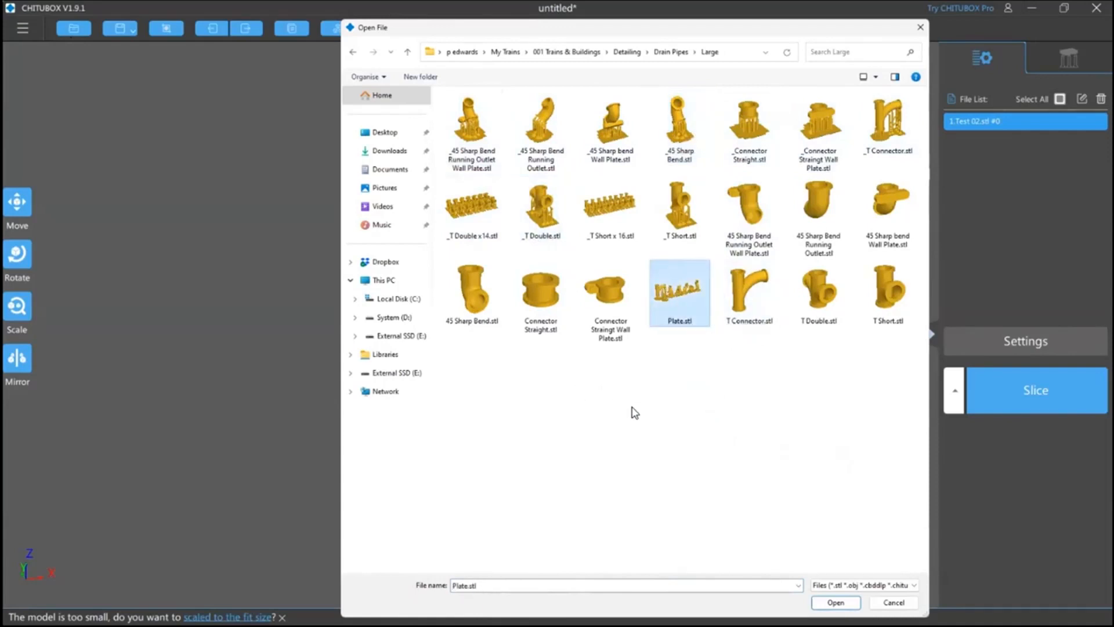
pyautogui.doubleClick(548, 203)
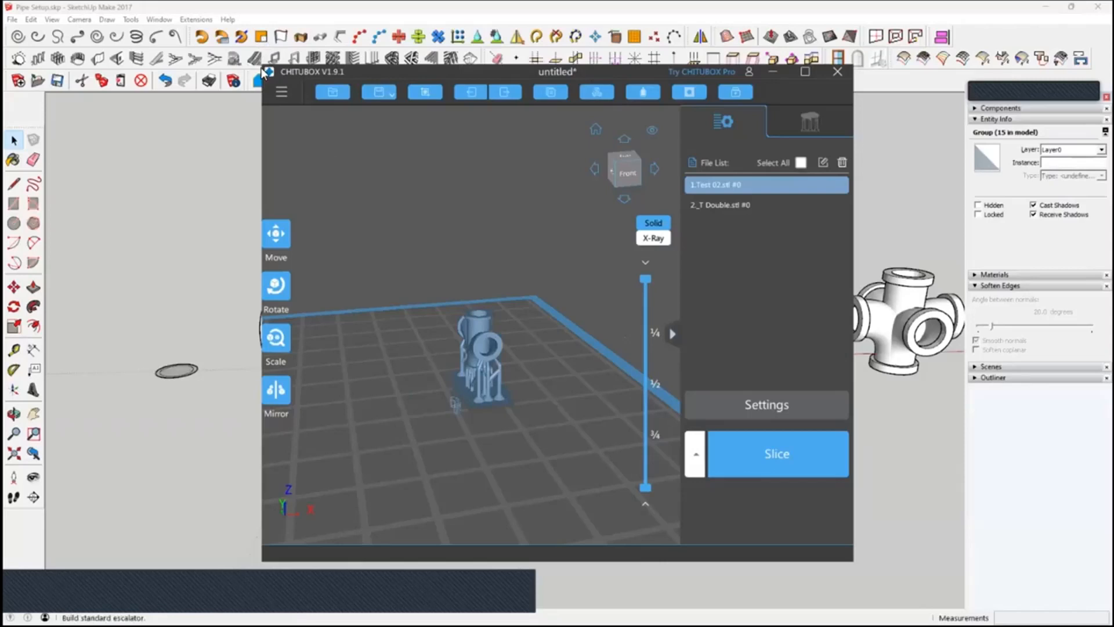
# - Move the CHITUBOX window to the screen corner and enlarge it to cover most of the screen
pyautogui.moveTo(261, 64); pyautogui.dragTo(7, 4)
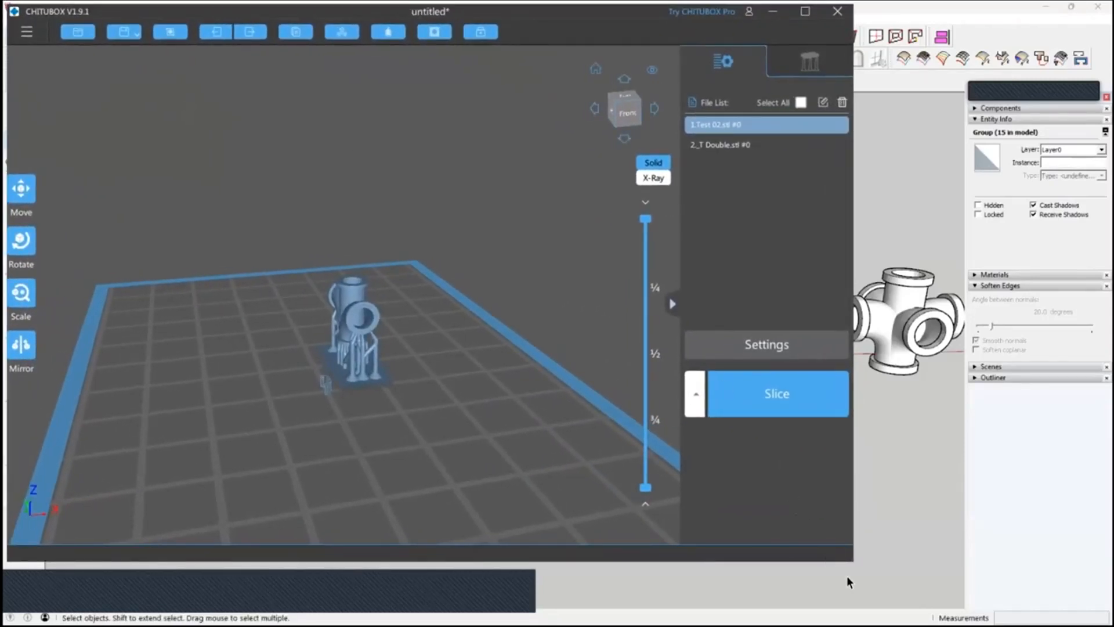
pyautogui.moveTo(851, 563); pyautogui.dragTo(1054, 620)
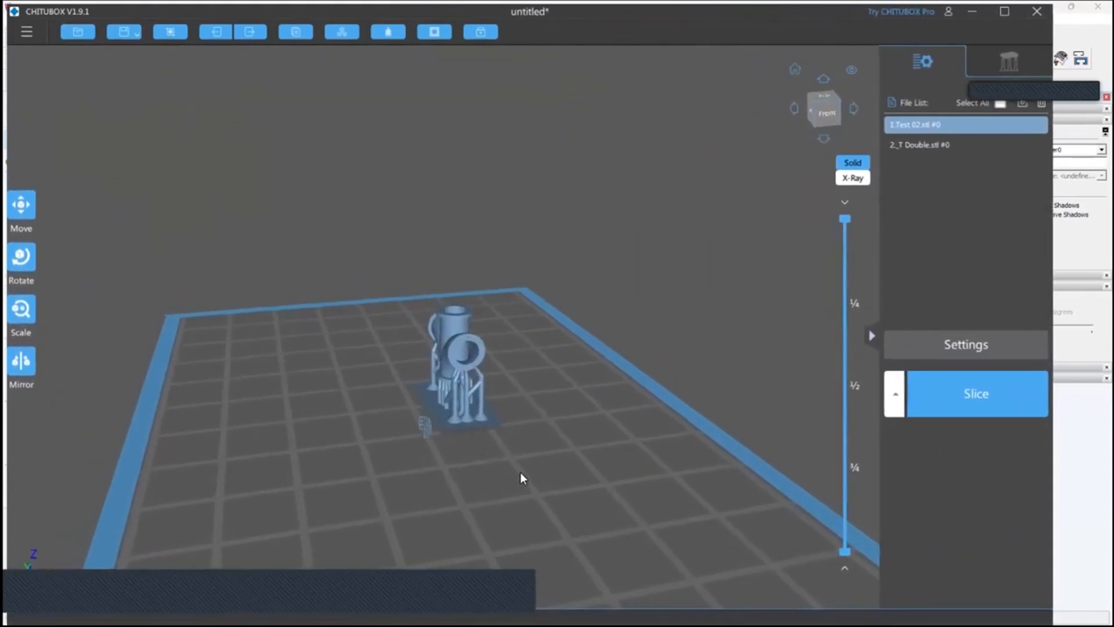
# - Delete the small Test 02.stl model from the build plate
pyautogui.scroll(-2, 521, 475)
pyautogui.scroll(2, 489, 459)
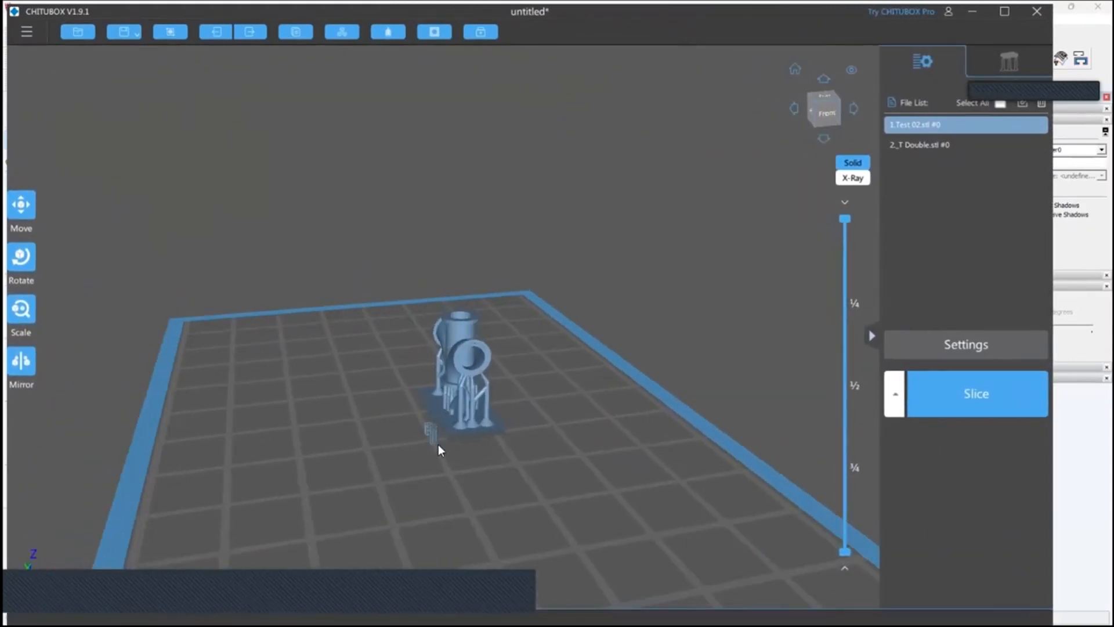
pyautogui.press('Delete')
# - Examine the supported double-T fitting and its placement on the build plate from several angles
pyautogui.moveTo(444, 444); pyautogui.dragTo(484, 472)
pyautogui.moveTo(484, 472); pyautogui.dragTo(464, 437, button='right')
pyautogui.scroll(4, 440, 401)
pyautogui.moveTo(526, 478); pyautogui.dragTo(508, 500, button='right')
pyautogui.moveTo(498, 454); pyautogui.dragTo(586, 426, button='right')
pyautogui.scroll(4, 508, 387)
pyautogui.scroll(-3, 512, 385)
pyautogui.scroll(-3, 458, 292)
pyautogui.moveTo(486, 341); pyautogui.dragTo(464, 335, button='right')
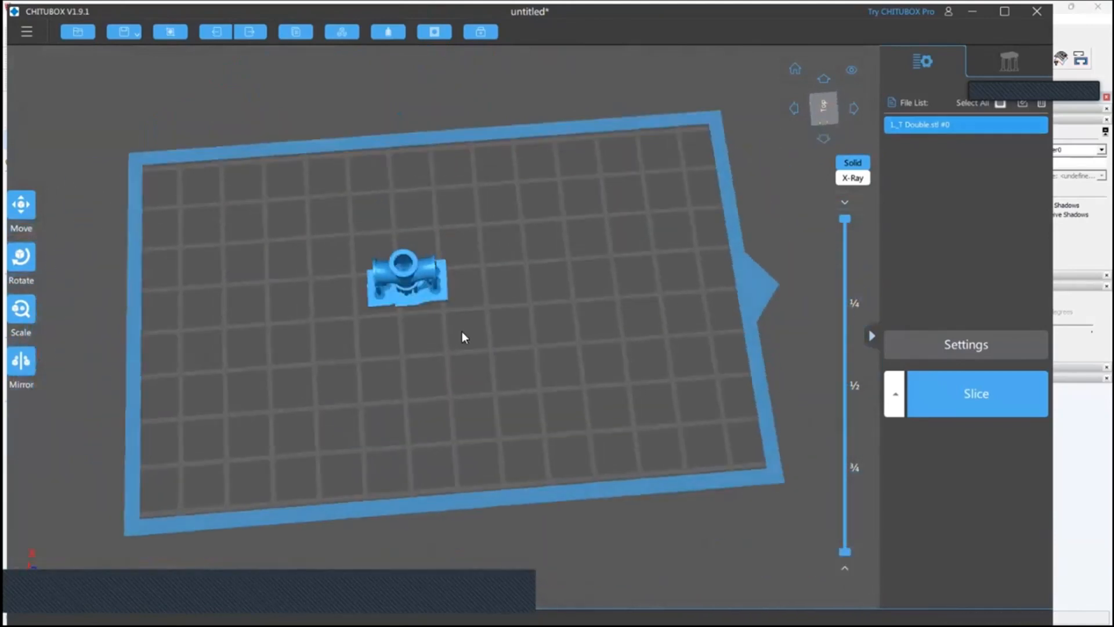
# - Clone the double-T fitting to make 17 in total and auto-arrange them along the X side of the plate
pyautogui.click(412, 277)
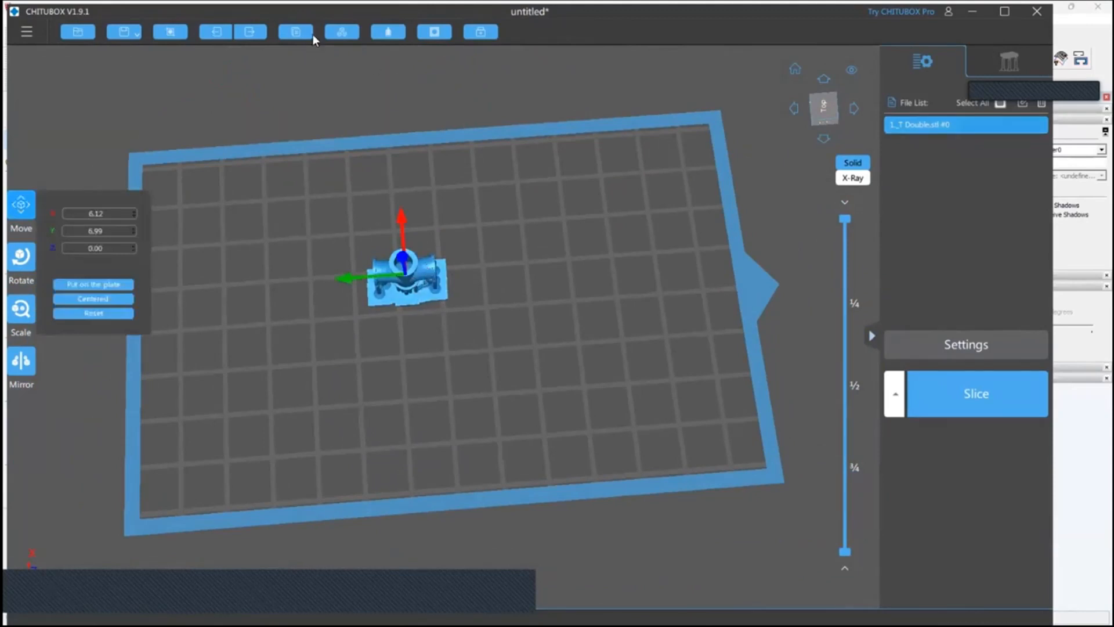
pyautogui.click(295, 31)
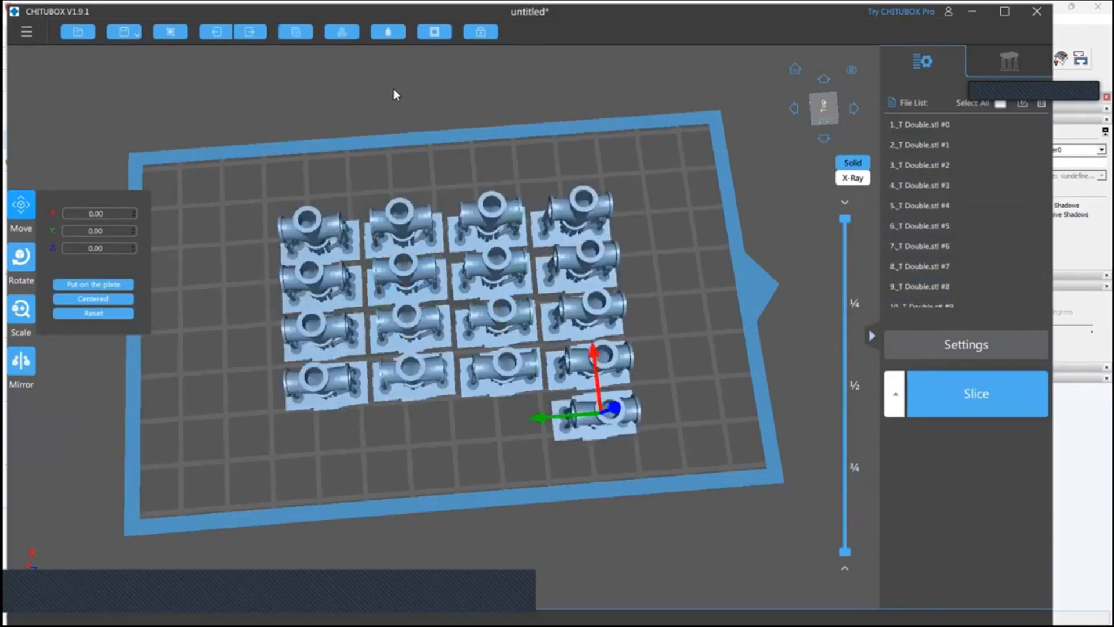
pyautogui.moveTo(346, 29)
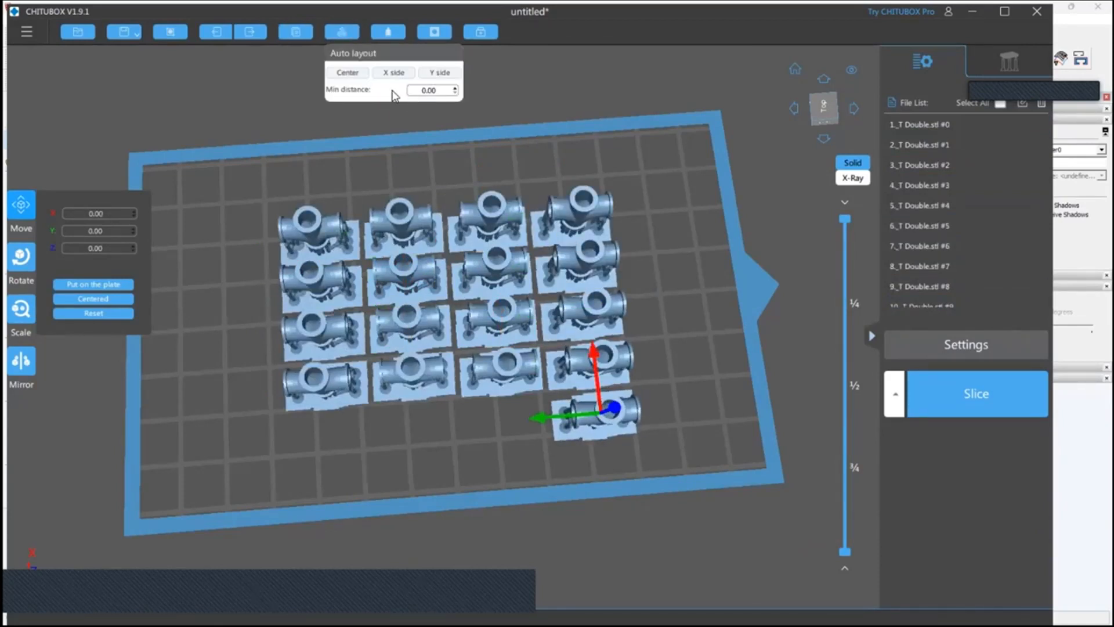
pyautogui.click(397, 73)
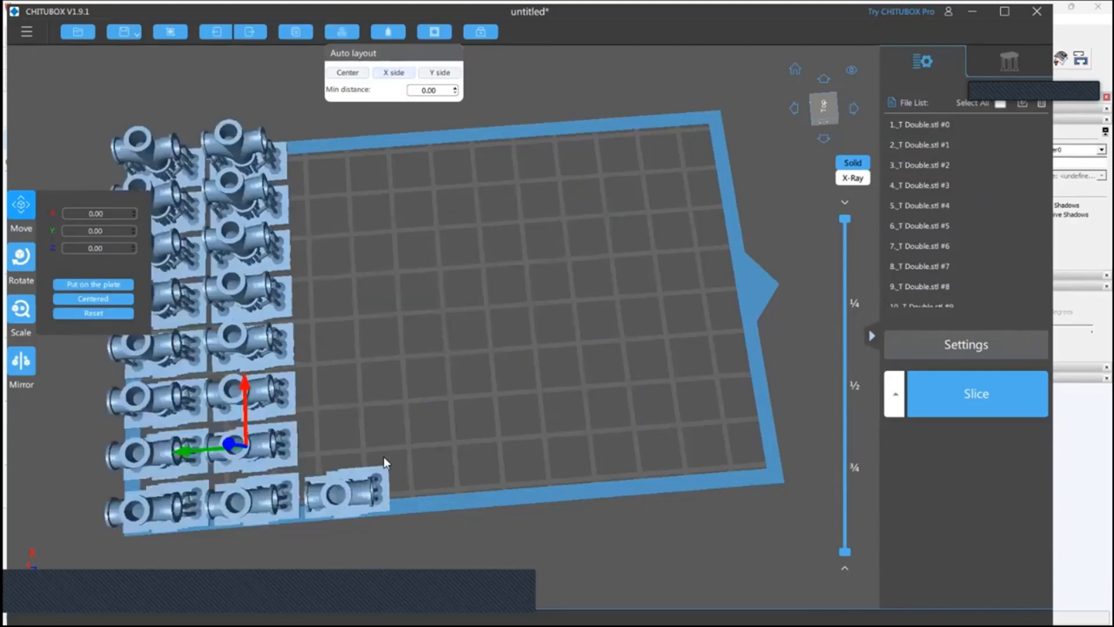
# - Delete the lone fitting beside the two columns and the far end fitting of each column, keeping two columns of seven
pyautogui.click(371, 482)
pyautogui.press('Delete')
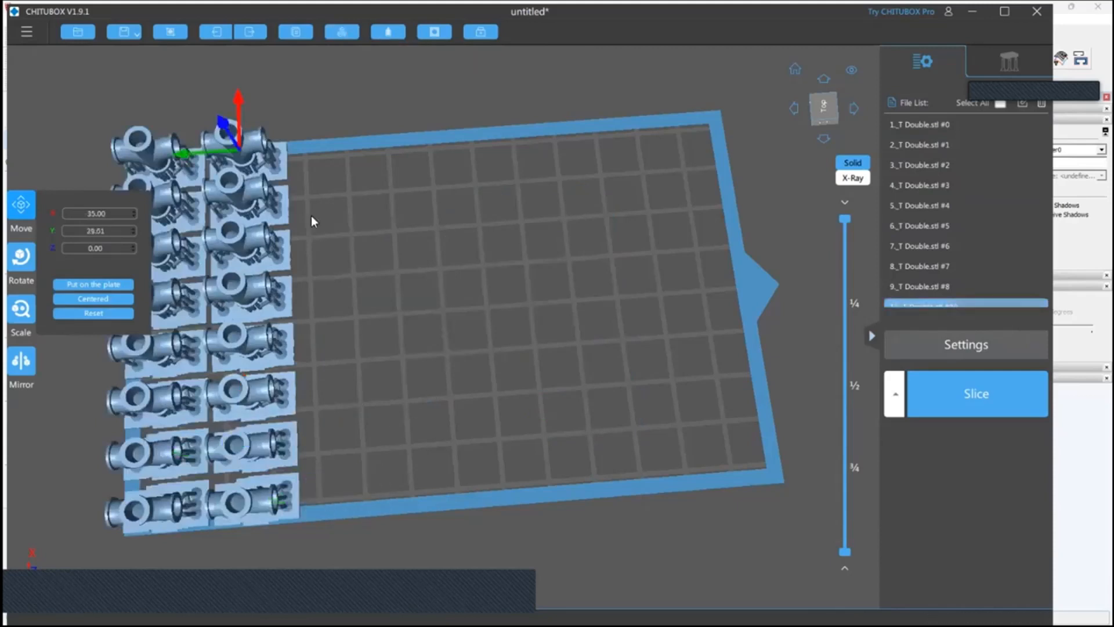
pyautogui.click(247, 132)
pyautogui.press('Delete')
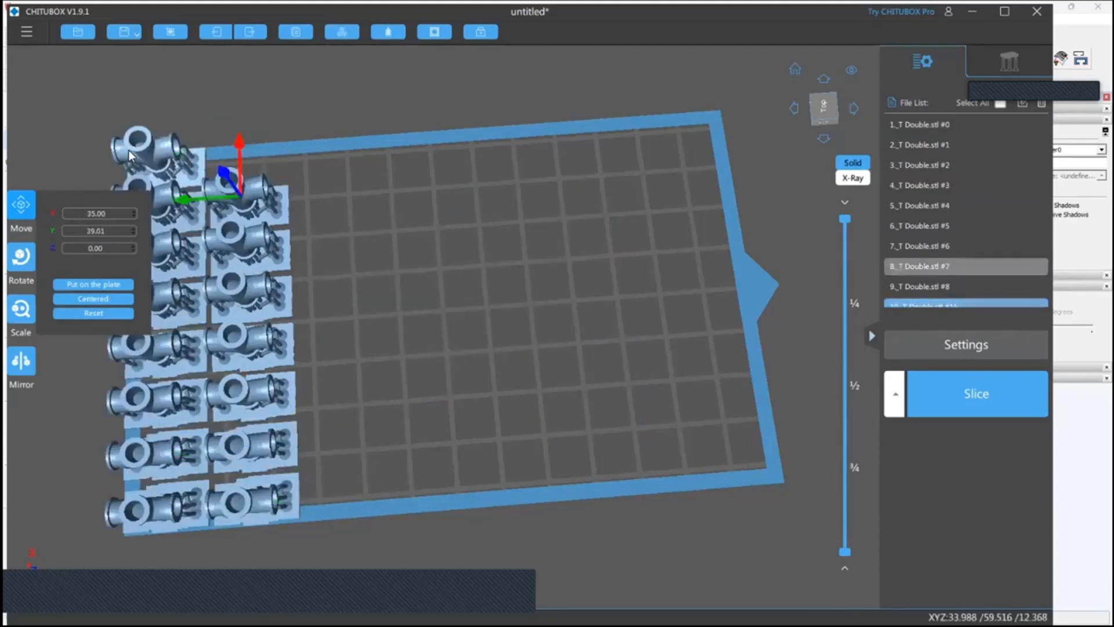
pyautogui.click(128, 150)
pyautogui.press('Delete')
# - Select all the fittings and examine how the two columns sit within the build plate
pyautogui.scroll(-4, 413, 271)
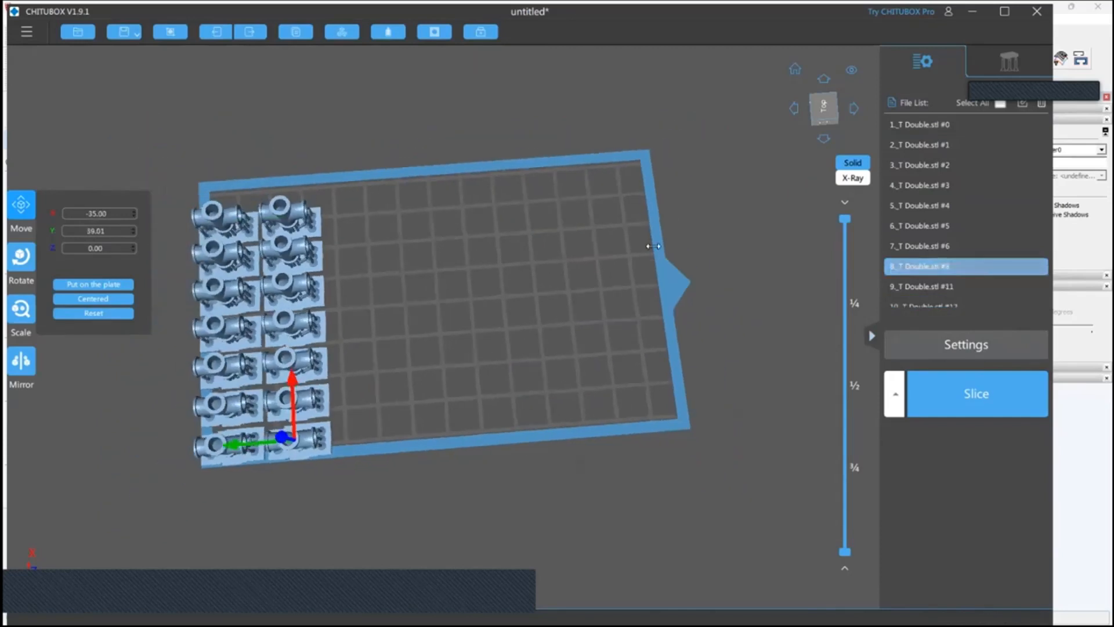
pyautogui.hotkey('ctrl', 'a')
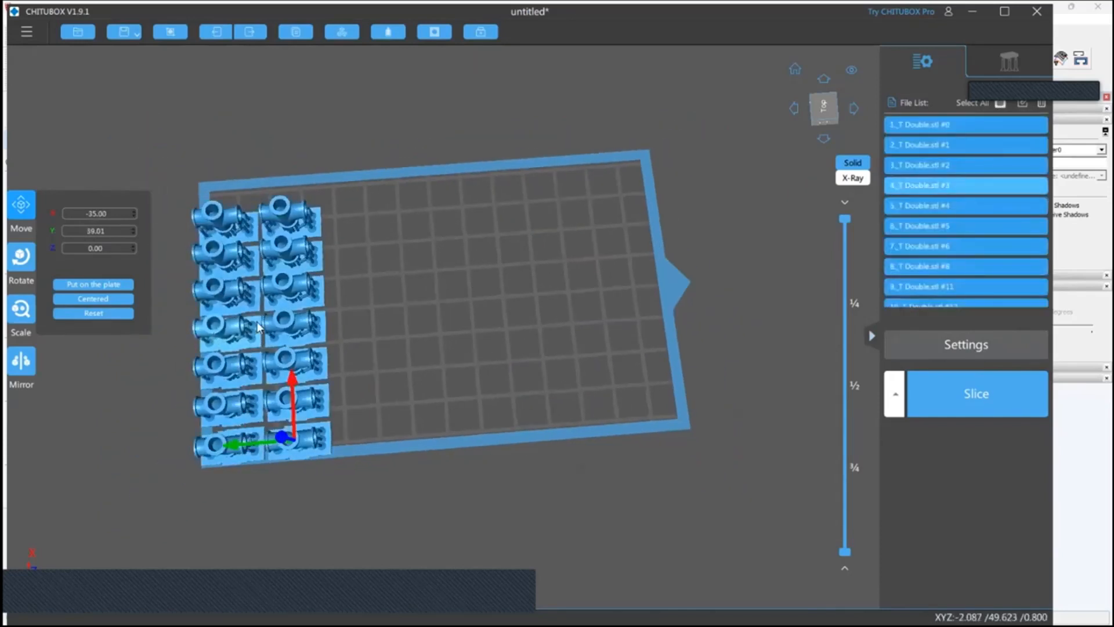
pyautogui.moveTo(277, 316); pyautogui.dragTo(294, 305)
pyautogui.moveTo(428, 369); pyautogui.dragTo(384, 298)
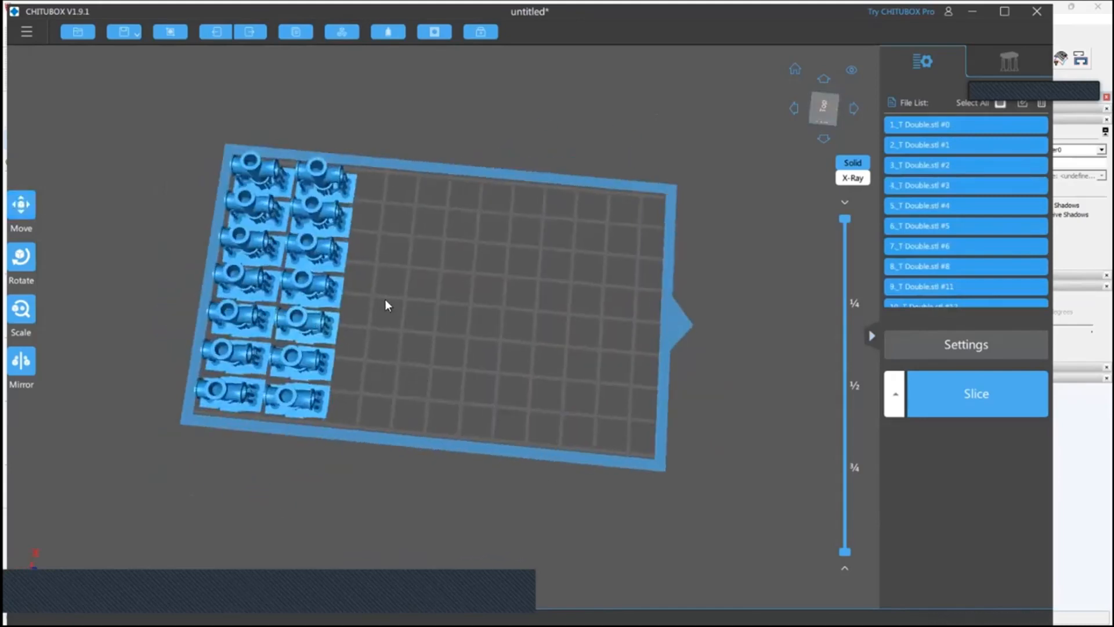
pyautogui.moveTo(410, 361); pyautogui.dragTo(409, 310)
pyautogui.moveTo(671, 304); pyautogui.dragTo(600, 368)
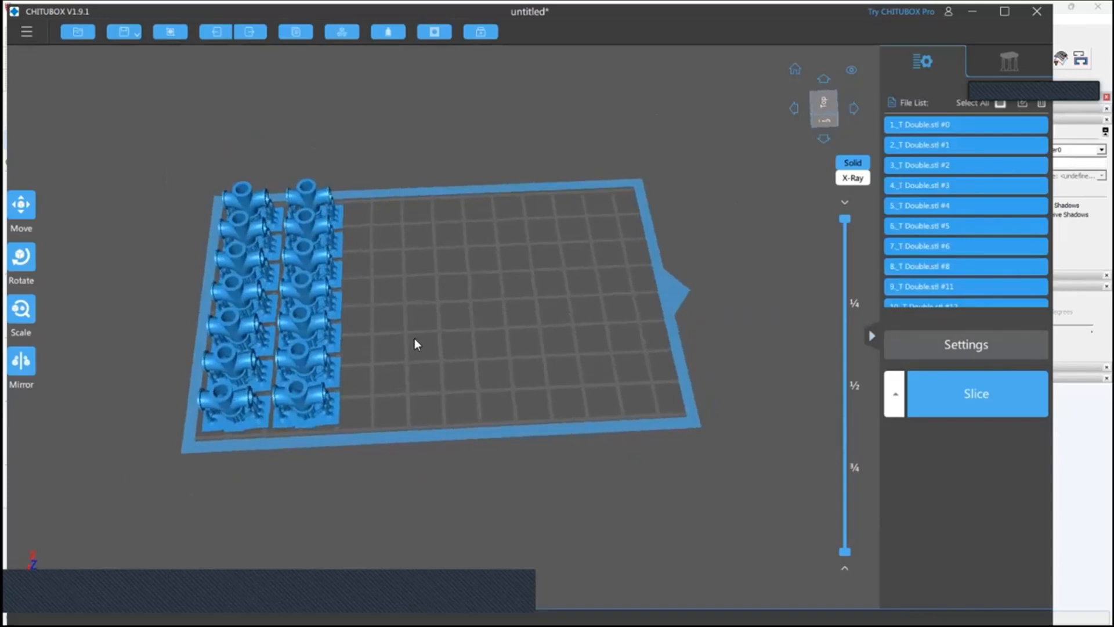
pyautogui.moveTo(480, 368)
pyautogui.mouseDown()
pyautogui.moveTo(501, 329)
pyautogui.moveTo(477, 378)
pyautogui.mouseUp()
pyautogui.moveTo(477, 379); pyautogui.dragTo(474, 385, button='right')
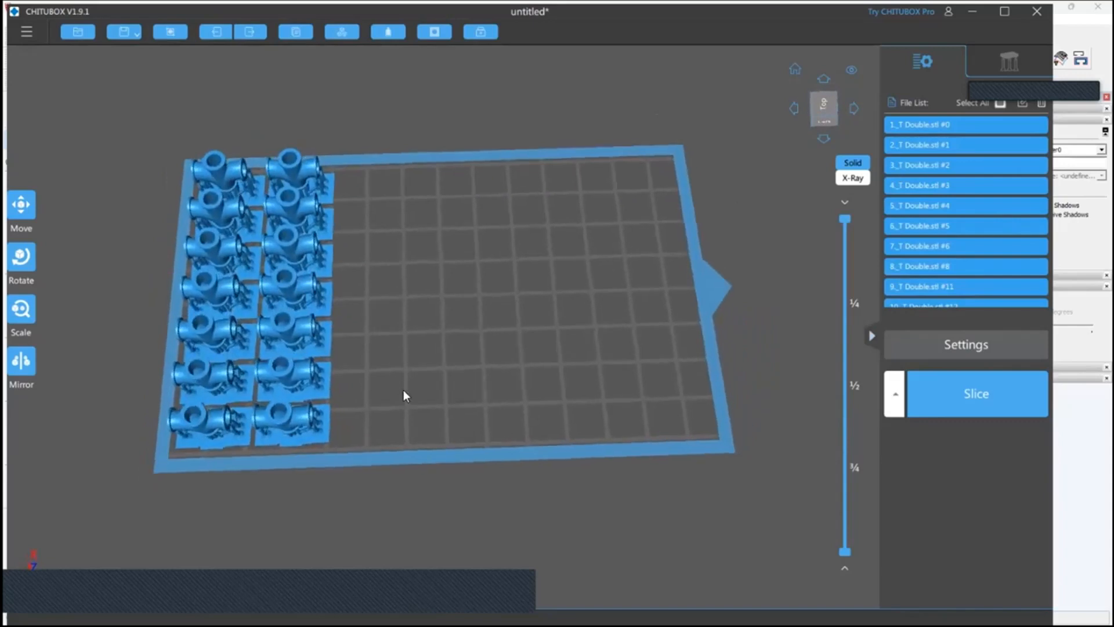